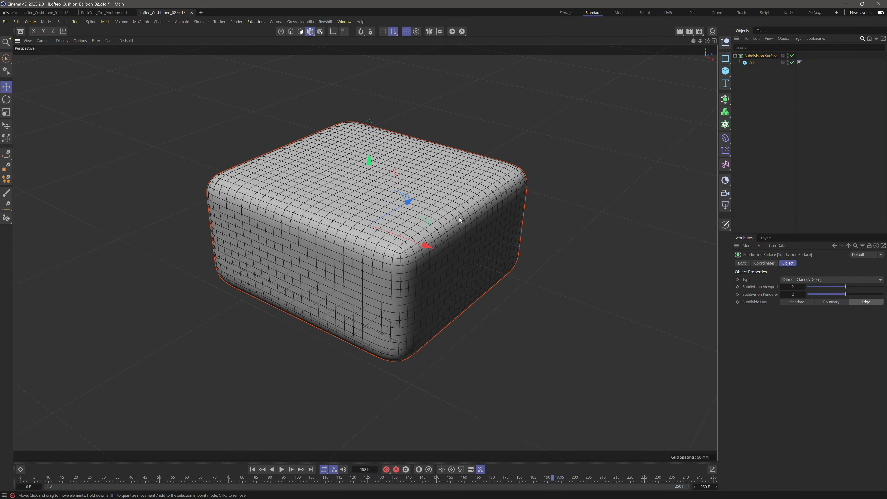
key("ctrl+z")
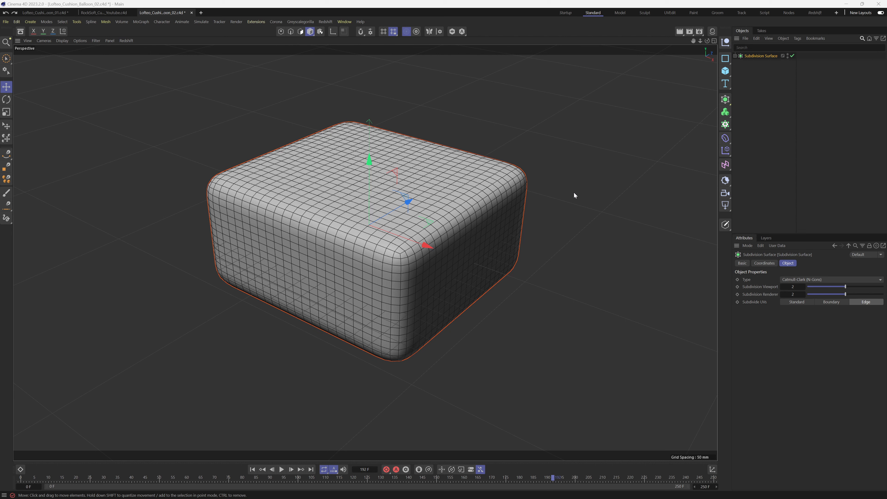
left_click(760, 55)
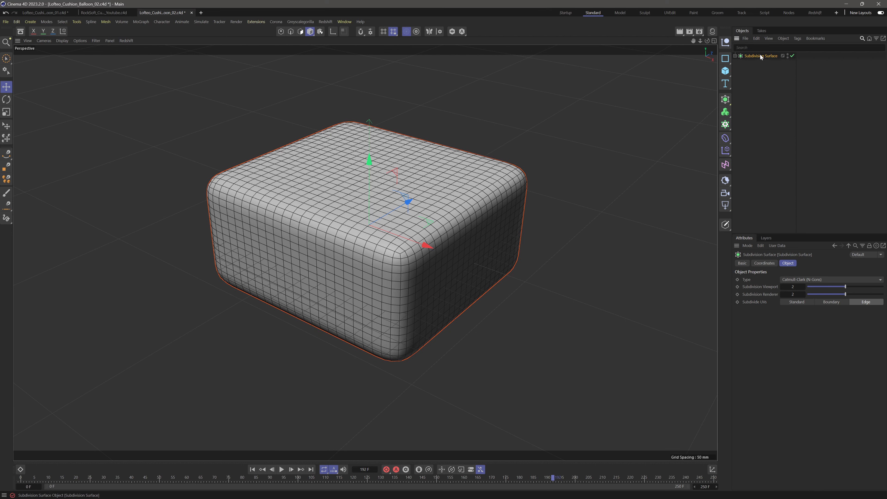
key("c")
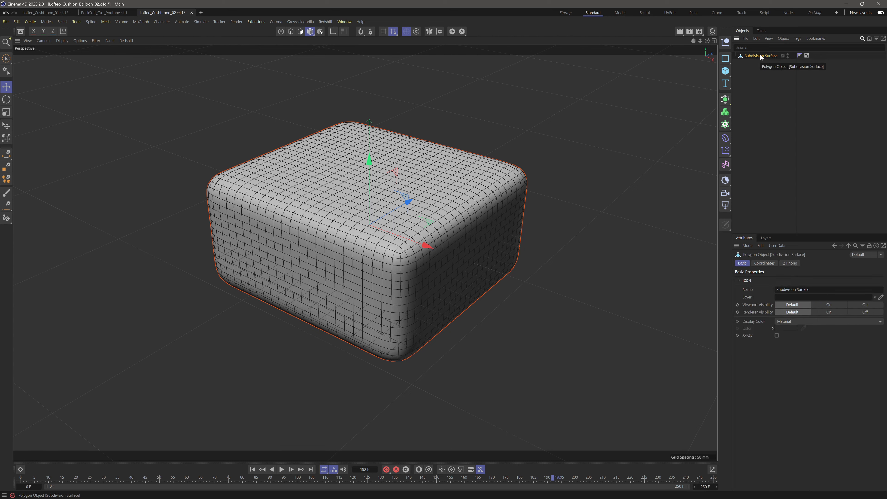
key("ctrl+z")
Step: Make the Subdivision Surface and its child cube editable as a single polygon object
left_click(735, 56)
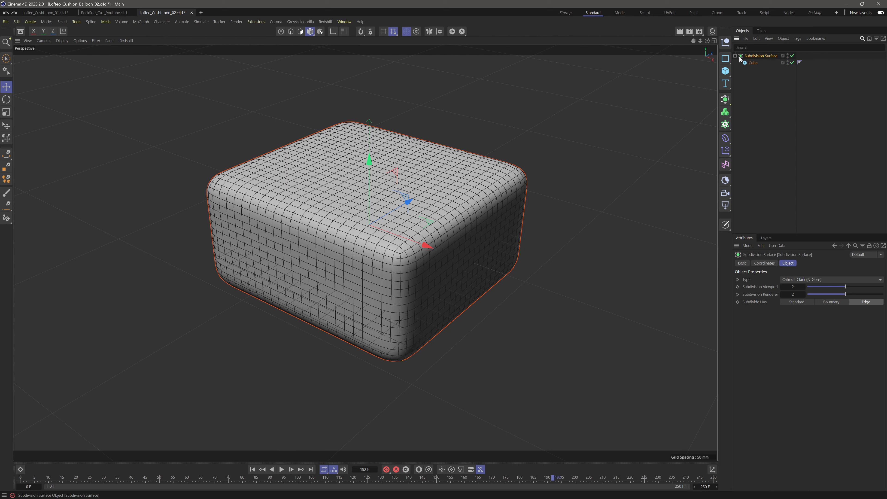
right_click(754, 56)
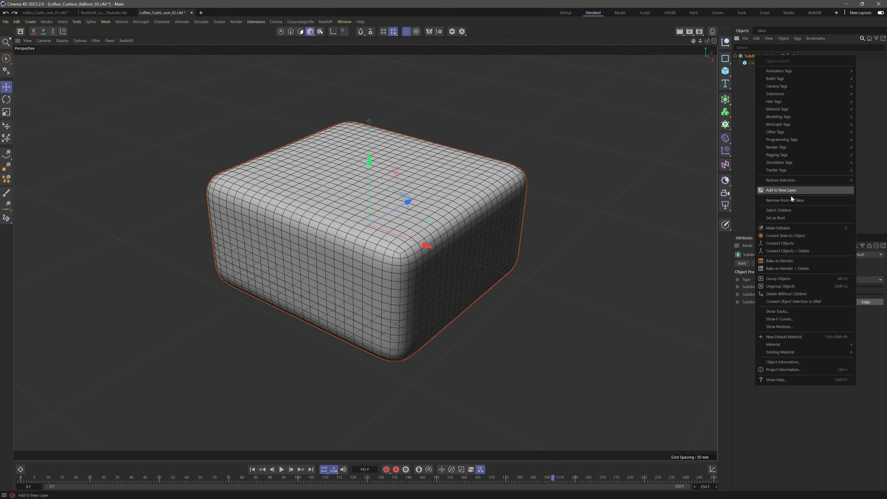
left_click(792, 227)
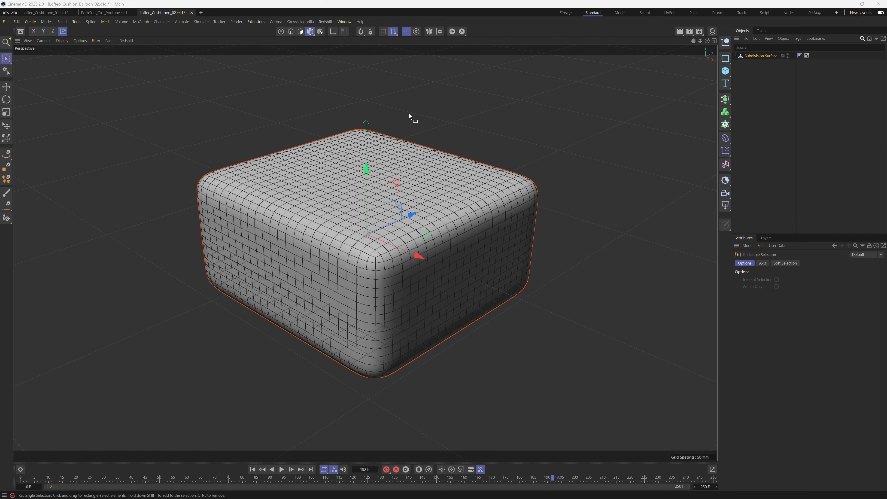
Step: Add a loop cut around the cushion block just below its upper rounded edge, at an offset of about 45.46%
left_click(290, 32)
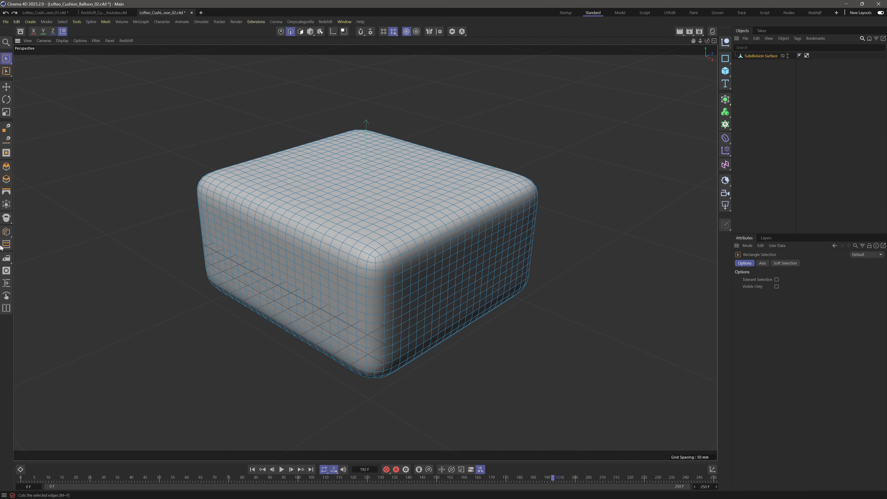
left_click(6, 233)
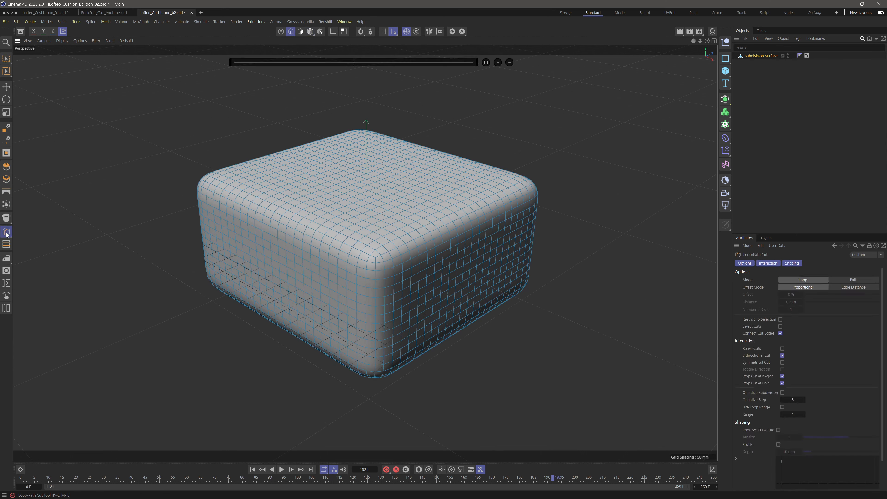
left_click(311, 241)
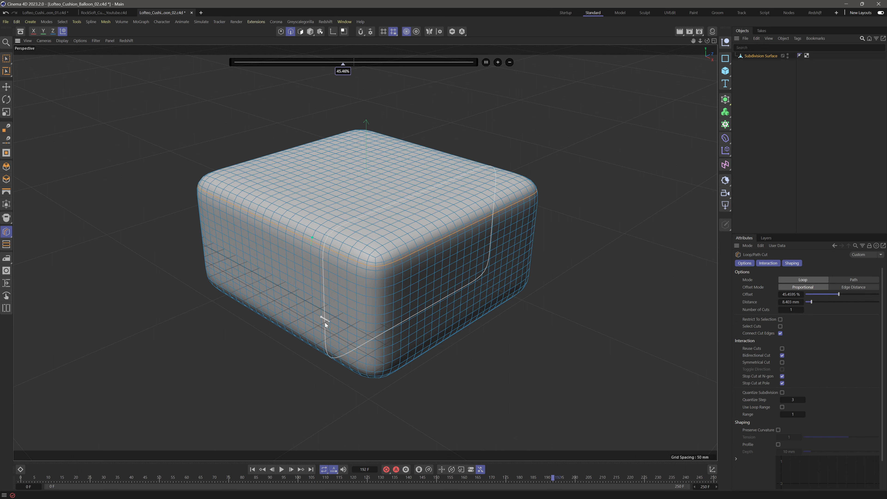
left_click_drag(324, 322, 357, 347, "alt")
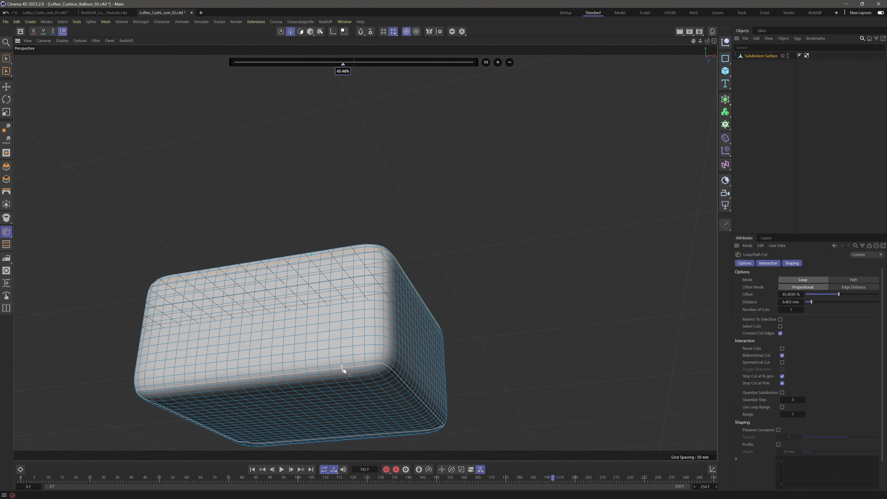
left_click_drag(397, 302, 363, 347, "alt")
scroll(365, 315, "up", 2)
middle_click_drag(370, 274, 367, 293, "alt")
mouse_move(357, 294)
left_mouse_down("alt")
mouse_move(466, 254)
mouse_move(410, 236)
mouse_move(359, 267)
mouse_move(356, 309)
mouse_move(358, 298)
left_mouse_up("alt")
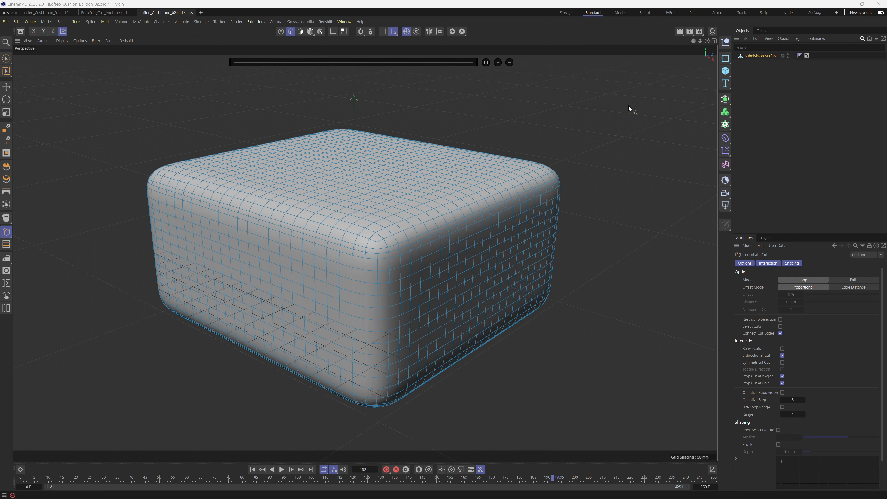
Step: Switch to the UVEdit layout and set the object's UVW from projection
left_click(668, 13)
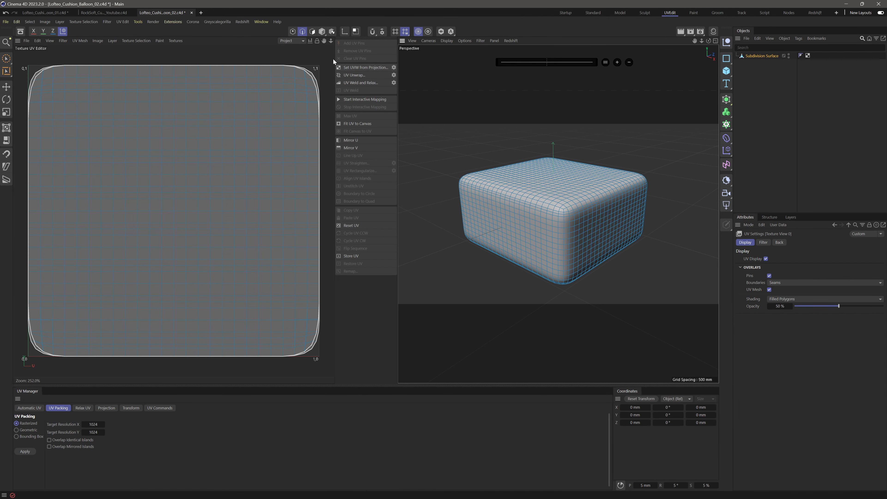
left_click(349, 66)
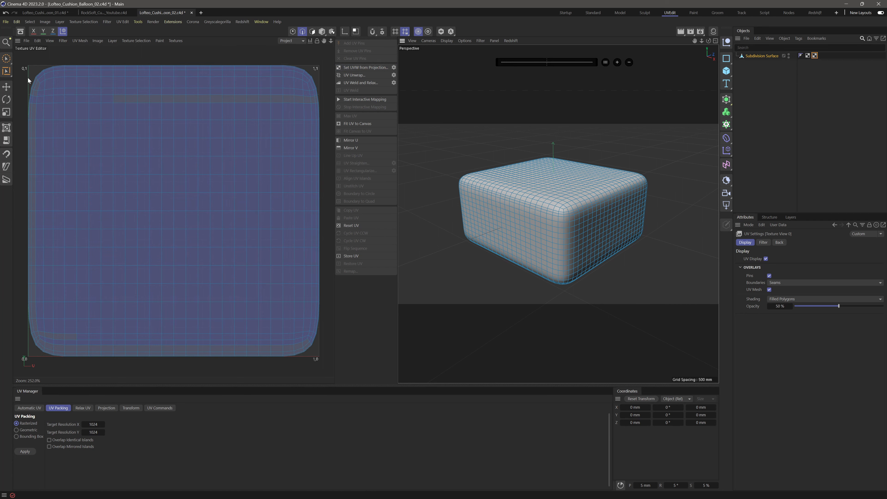
Step: Select the edge loop around the top of the block and then the one around its bottom, unwrapping the UVs after each selection
left_click(6, 71)
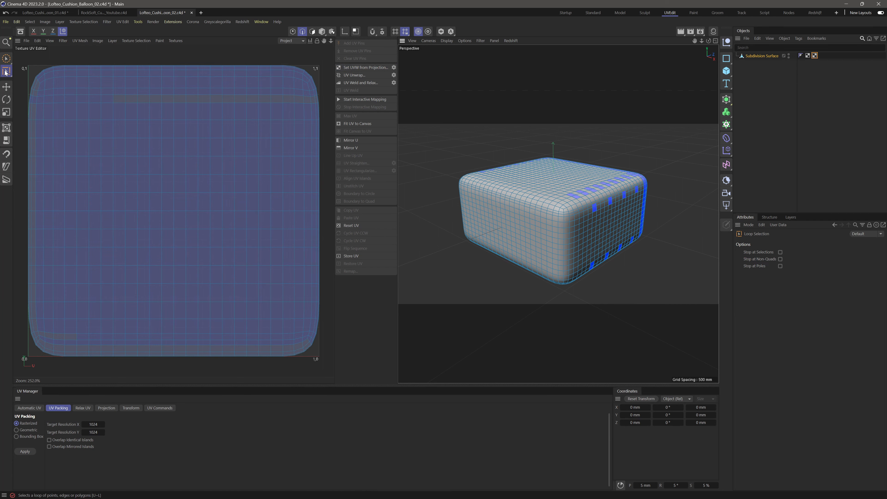
left_click(528, 205)
scroll(573, 248, "up", 5)
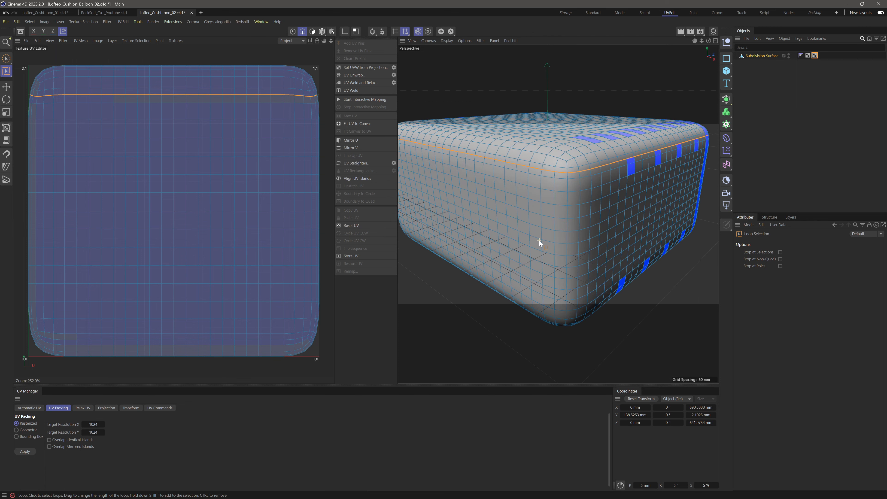
left_click_drag(541, 250, 556, 206, "alt")
middle_click_drag(510, 290, 535, 192, "alt")
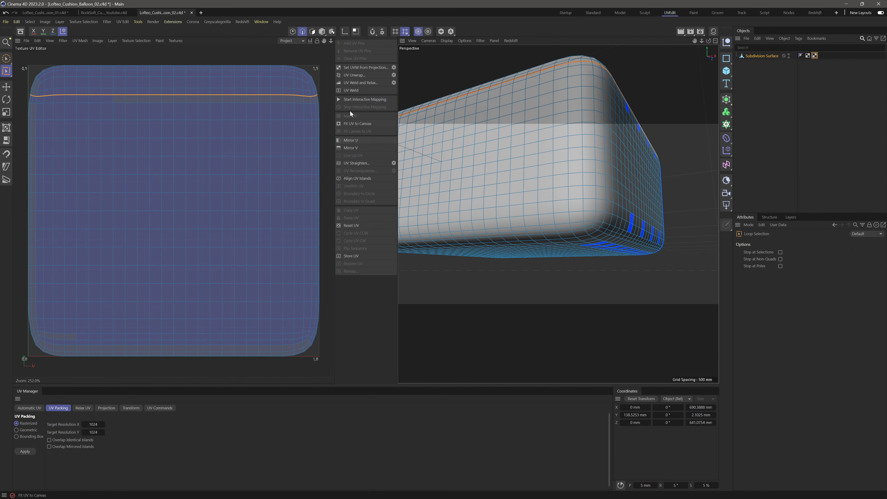
left_click(349, 74)
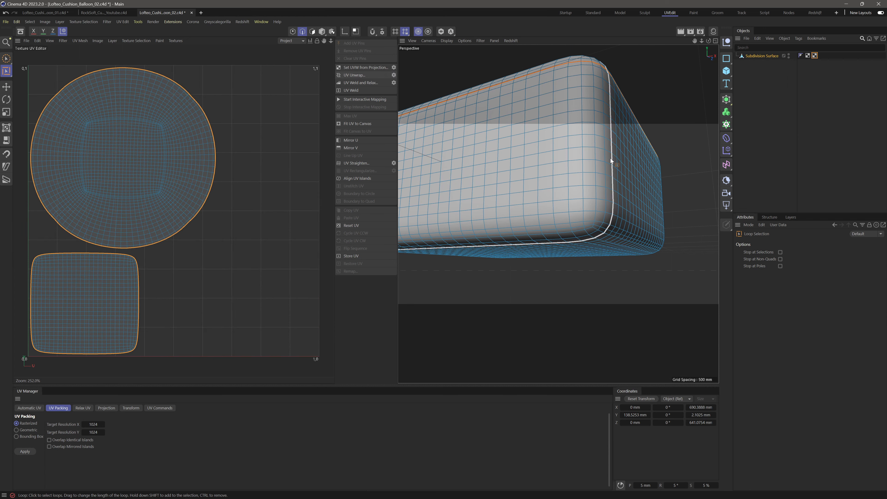
left_click(576, 227)
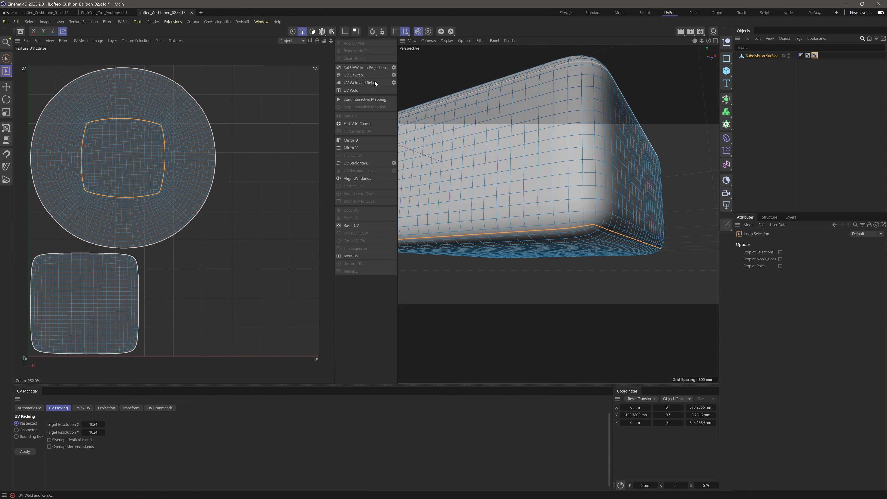
left_click(368, 76)
Step: Select the vertical corner edge path between the top and bottom seams and unwrap the side band along it
left_click_drag(616, 153, 575, 246, "alt")
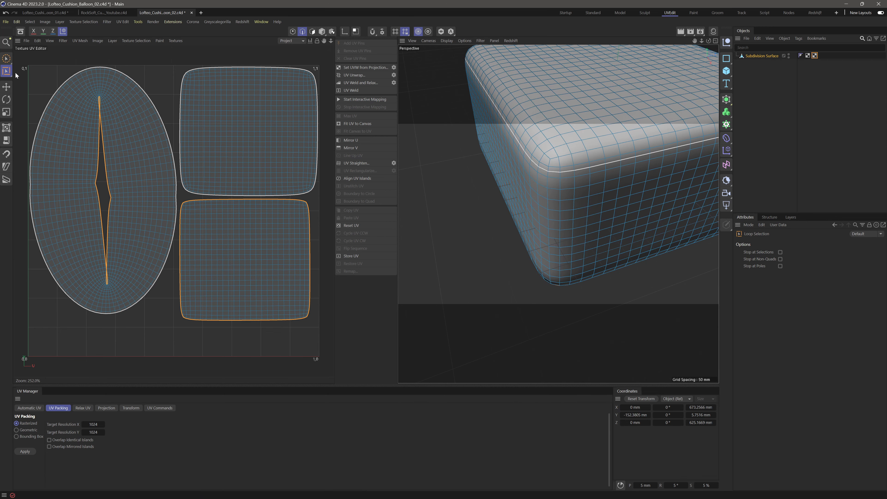
left_click(8, 73)
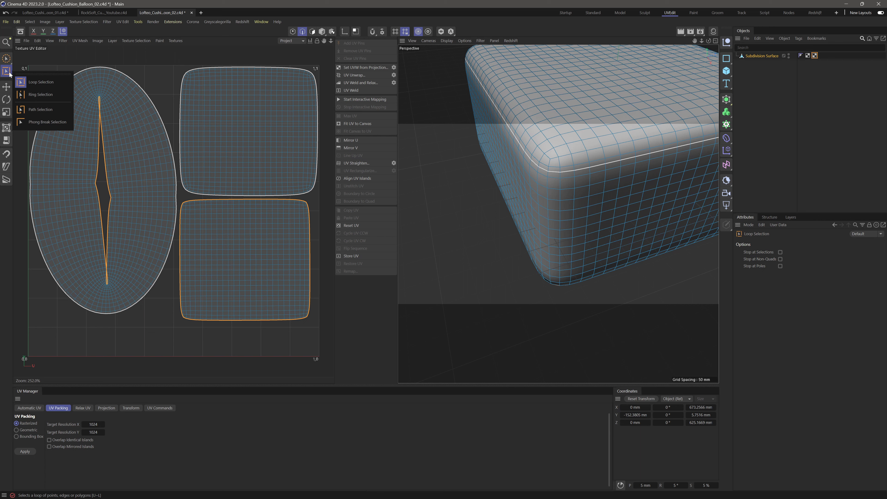
left_click(39, 109)
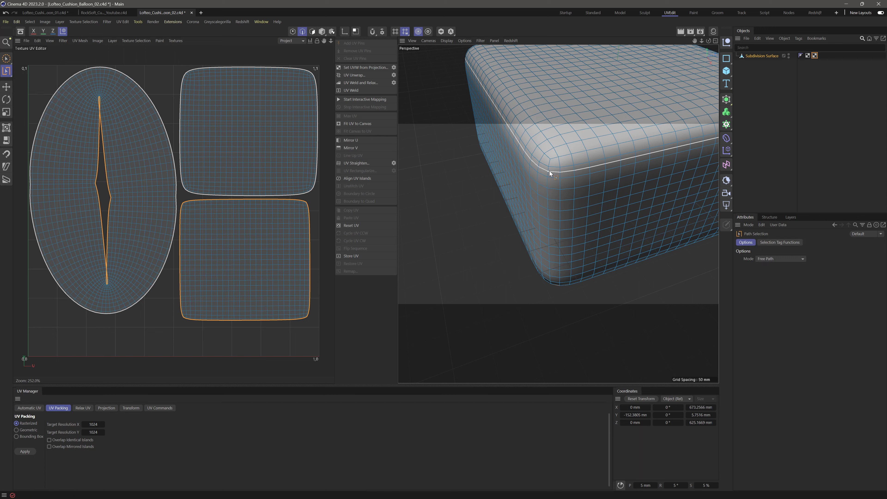
left_click(551, 282)
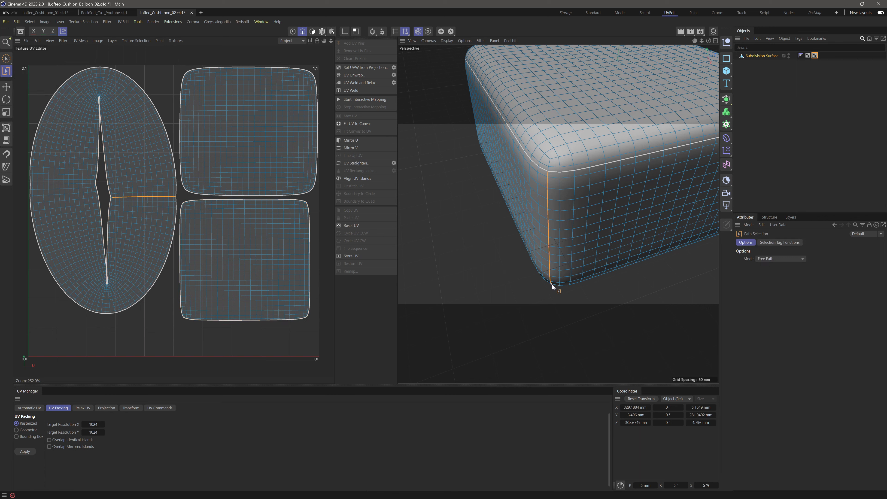
left_click_drag(552, 285, 563, 243, "alt")
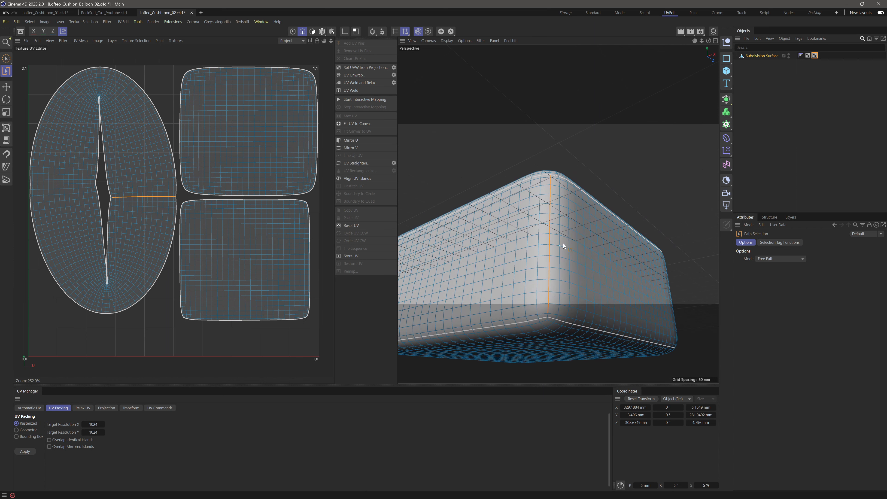
left_click(548, 317)
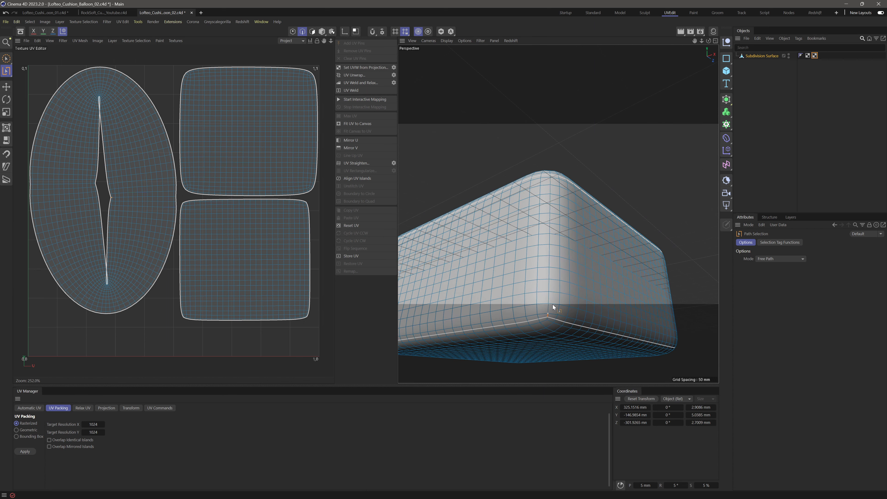
left_click(560, 204)
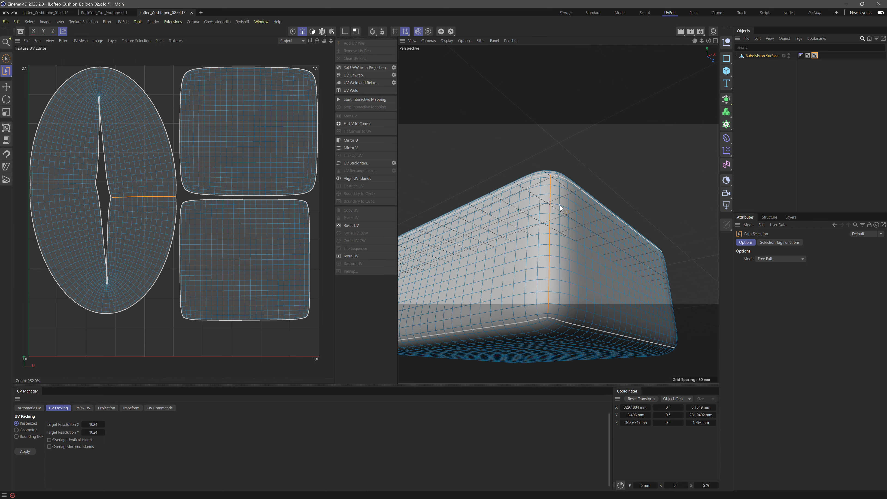
left_click(548, 314)
left_click_drag(577, 199, 587, 231, "alt")
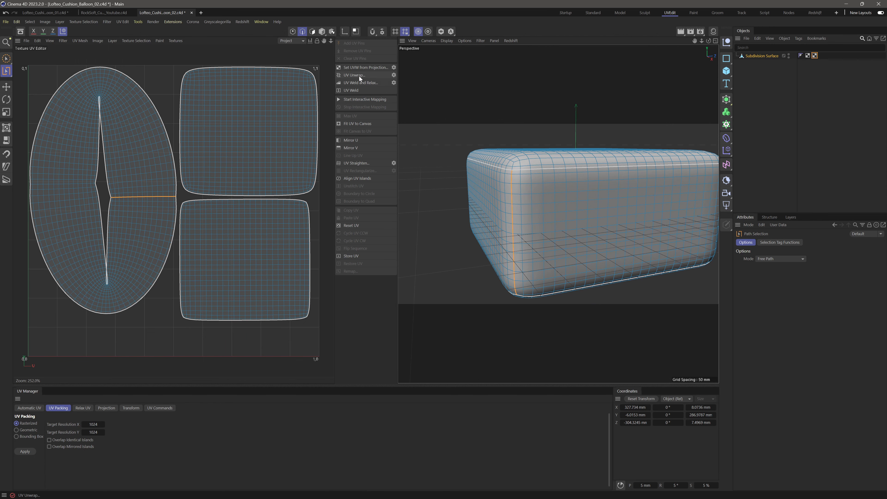
left_click(359, 75)
Step: Apply Rasterized UV packing with a 1024 by 1024 target resolution to the UV islands
scroll(630, 198, "down", 5)
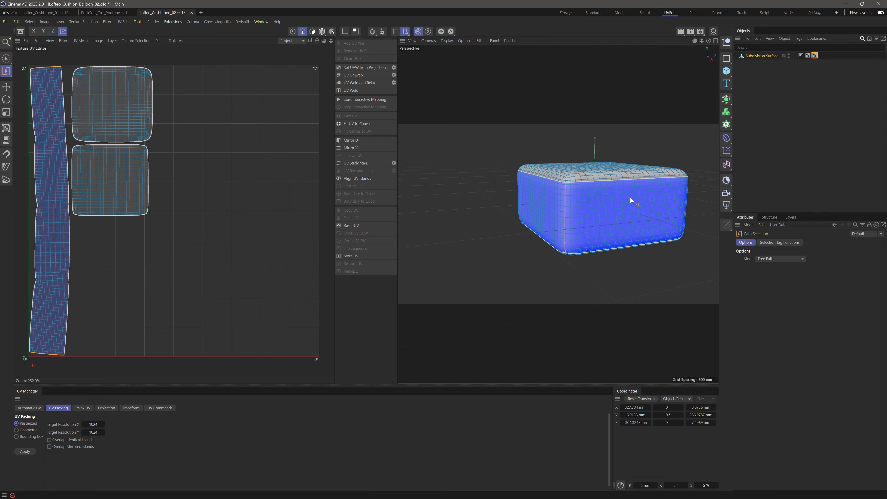
left_click_drag(630, 198, 550, 222, "alt")
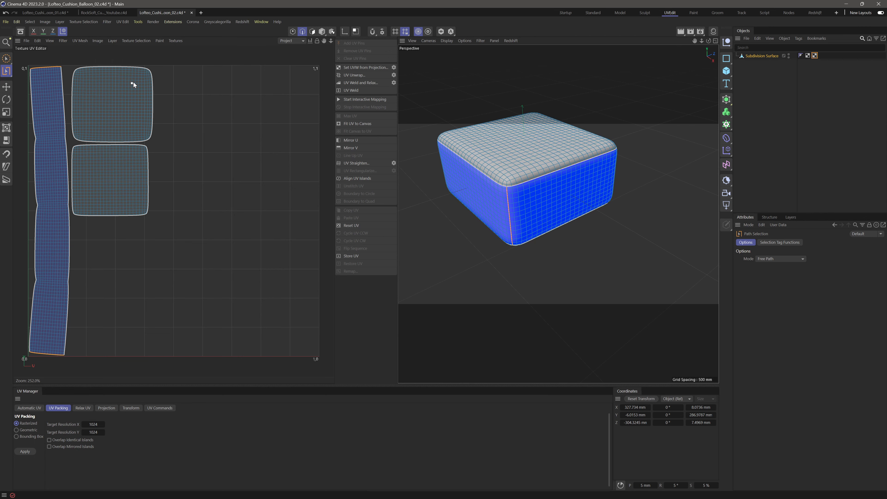
left_click(141, 100)
key("ctrl+z")
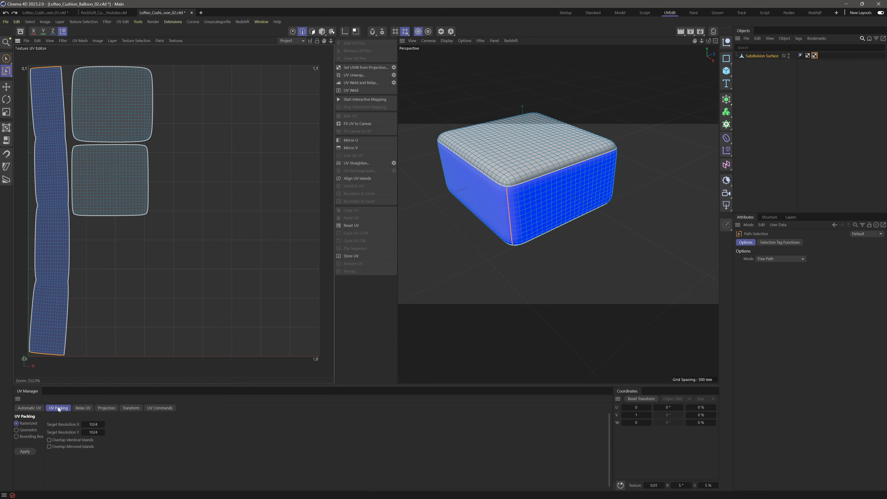
left_click(25, 451)
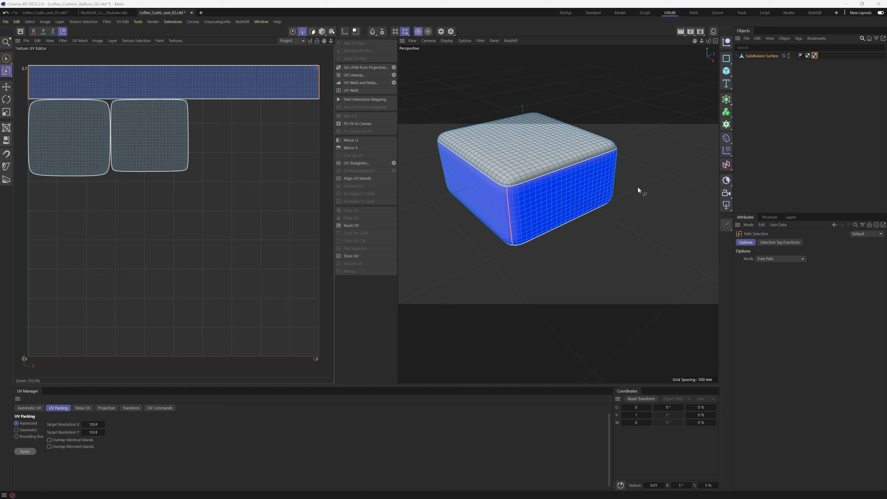
Step: Loop-select the edge seam around the top of the block and add the seam loop around its bottom
middle_click_drag(519, 178, 532, 207, "alt")
left_click_drag(544, 228, 576, 212, "alt")
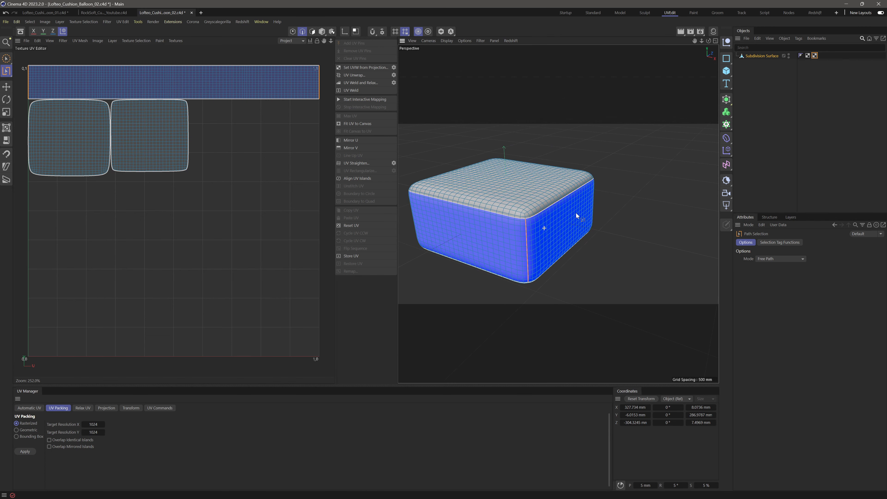
scroll(545, 210, "up", 6)
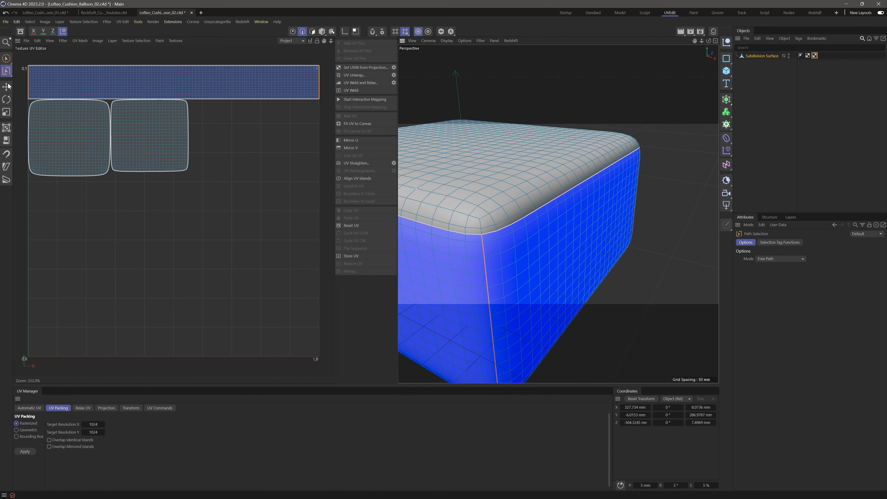
left_click(8, 61)
left_click(9, 74)
left_click(10, 74)
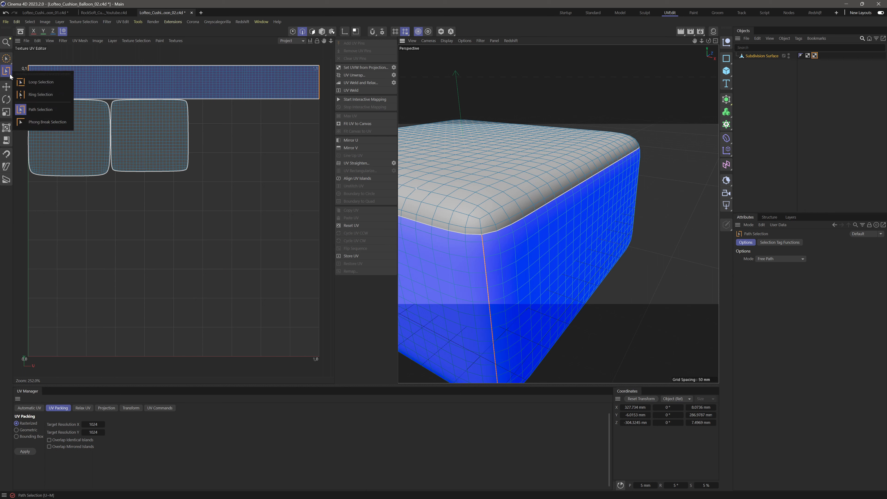
left_click(50, 88)
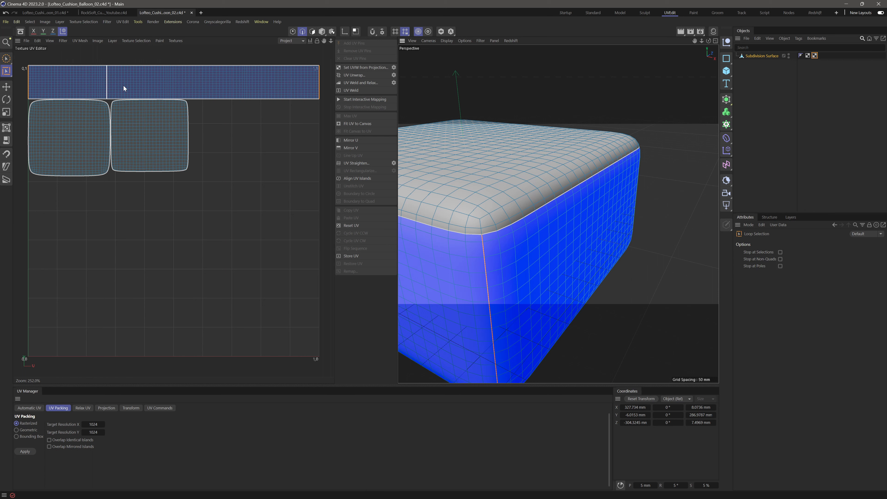
left_click(584, 181)
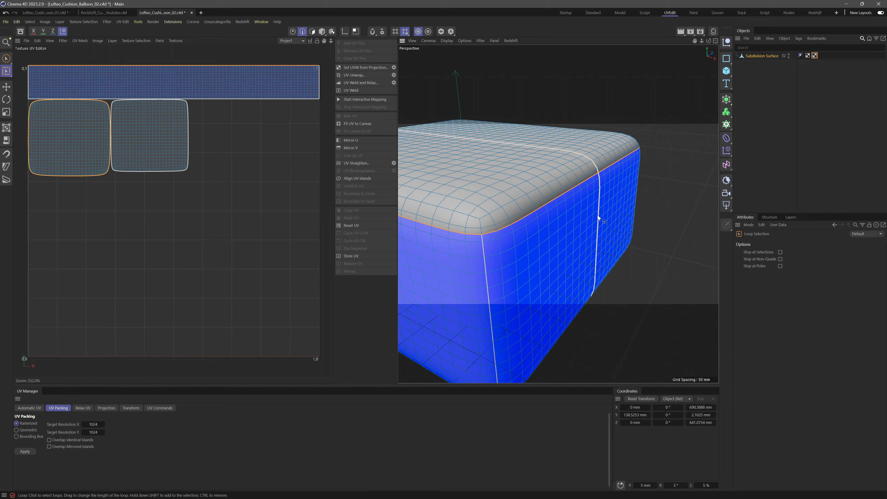
left_click_drag(598, 215, 590, 171, "alt")
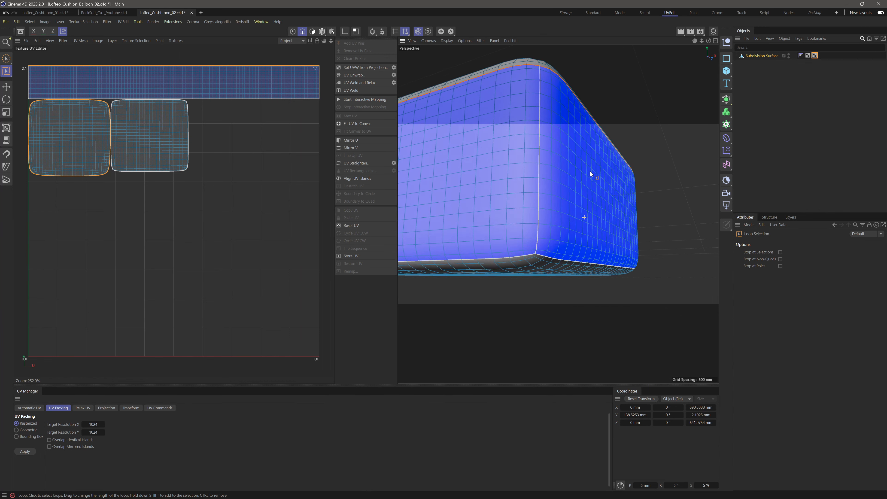
left_click(557, 257, "shift")
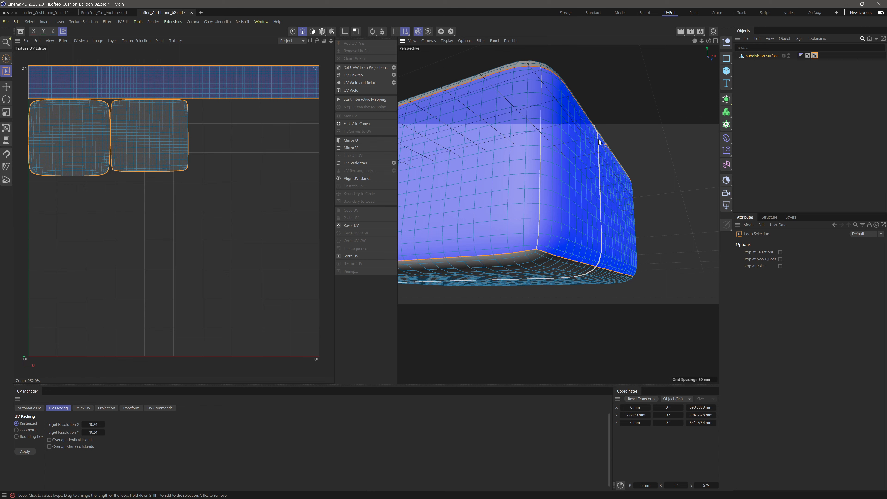
Step: Turn off soft selection and scale the two seam loops slightly inward to about 686 by 637 mm
left_click_drag(599, 140, 576, 214, "alt")
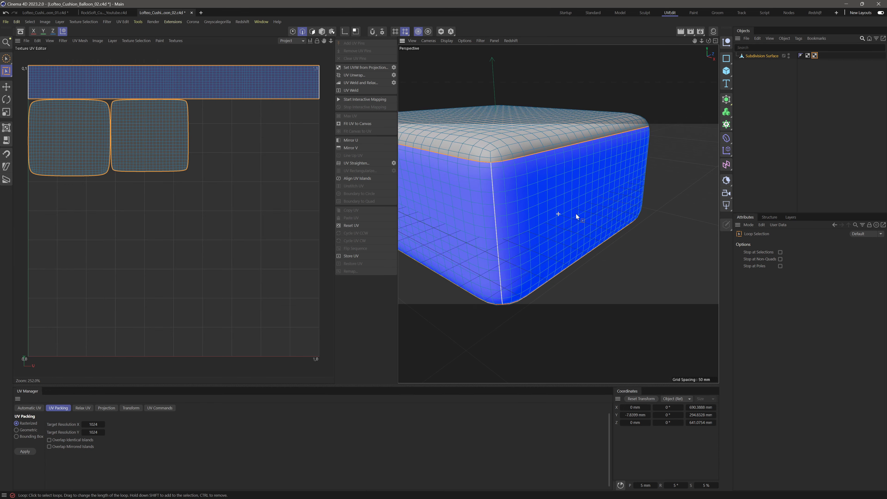
key("t")
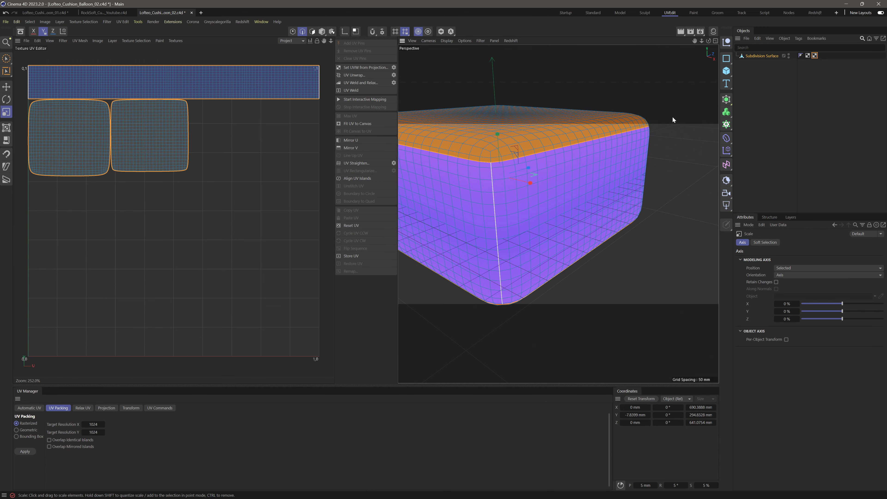
left_click_drag(554, 155, 630, 169, "alt")
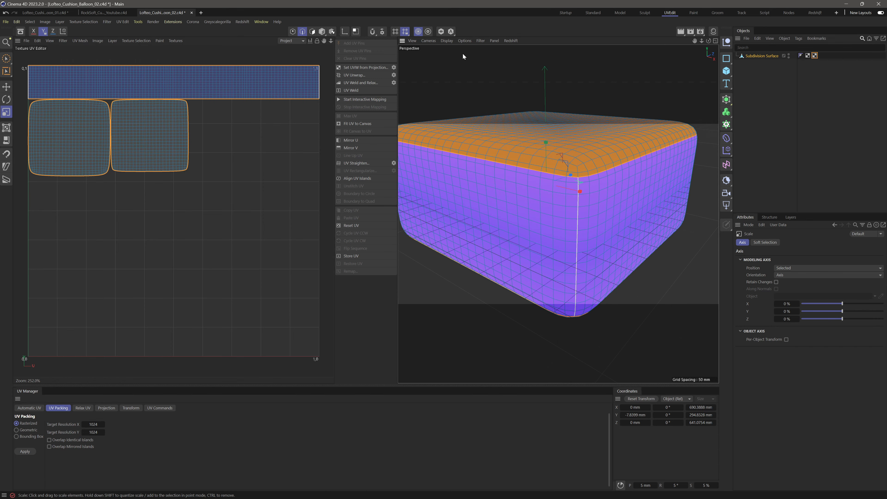
left_click(418, 32)
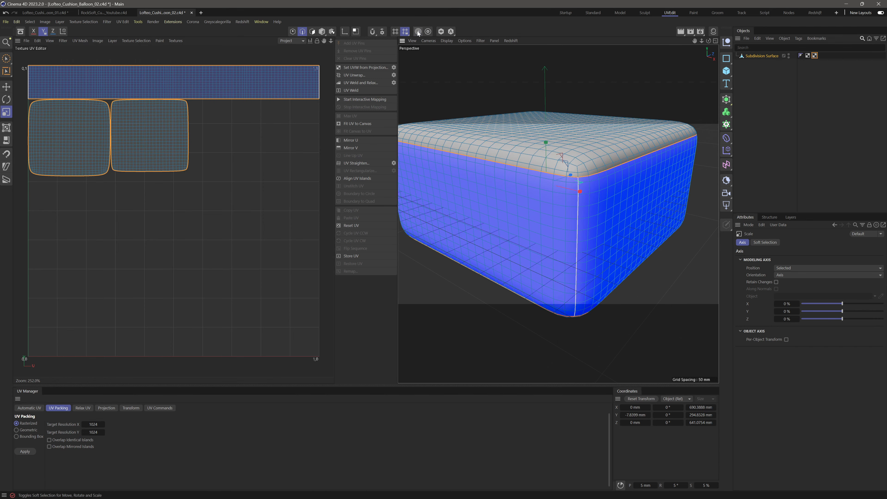
left_click_drag(662, 177, 620, 172, "alt")
scroll(620, 172, "down", 2)
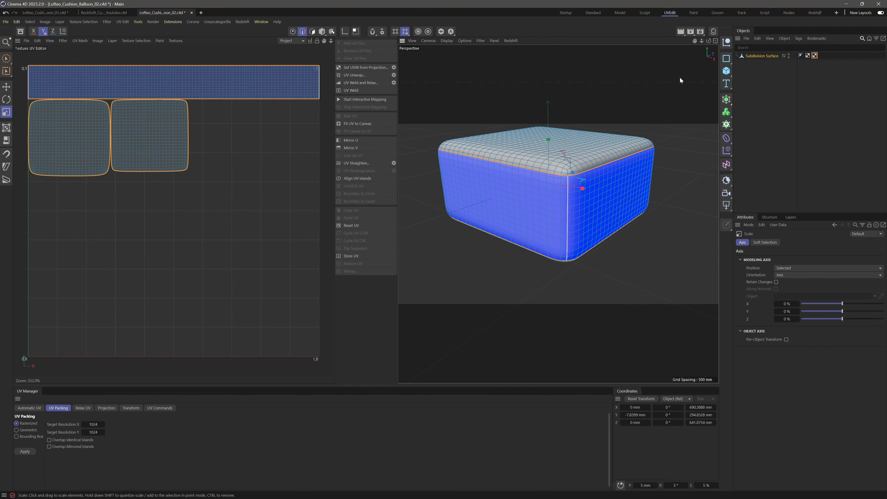
left_click_drag(680, 78, 679, 78)
left_click_drag(617, 198, 596, 204, "alt")
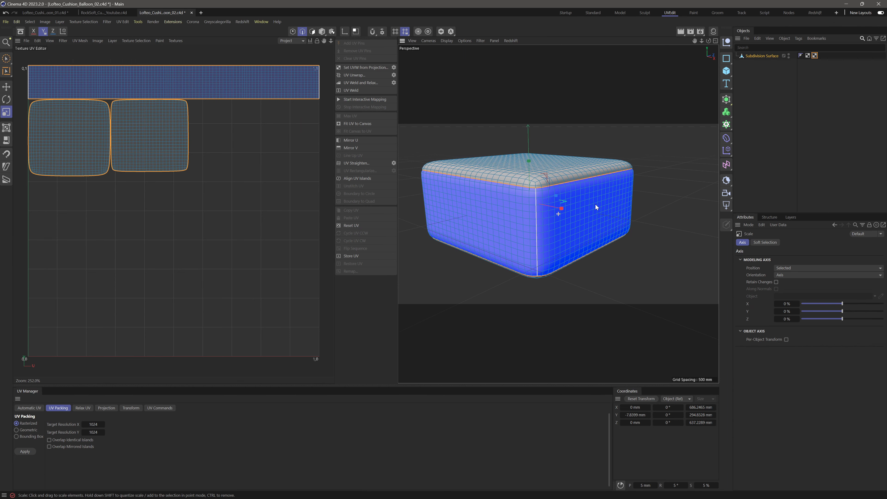
Step: Switch to the Model layout and examine the indented seam loops from several angles
left_click(619, 13)
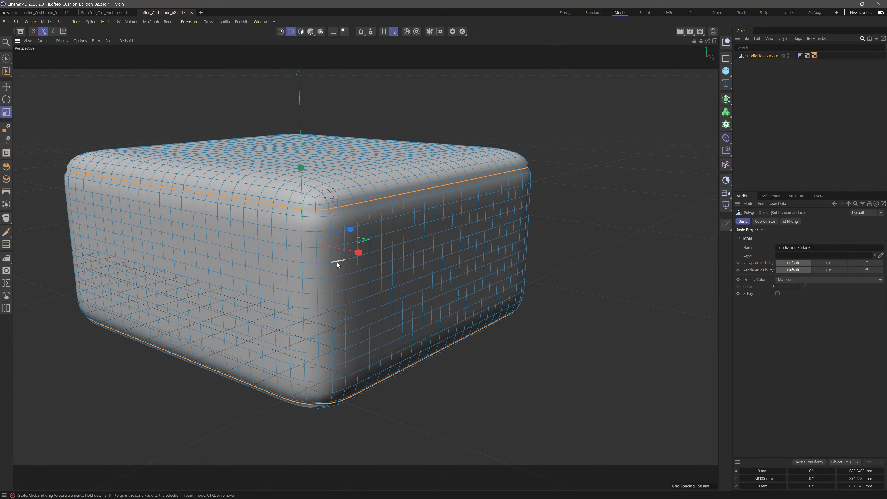
left_click_drag(337, 262, 461, 277, "alt")
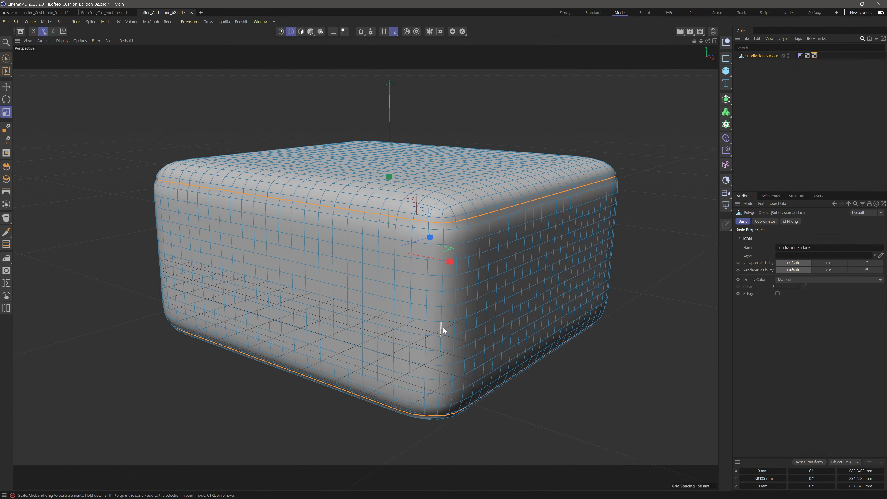
left_click_drag(479, 207, 484, 250, "alt")
scroll(478, 217, "up", 5)
middle_click_drag(479, 217, 454, 312, "alt")
scroll(466, 234, "down", 10)
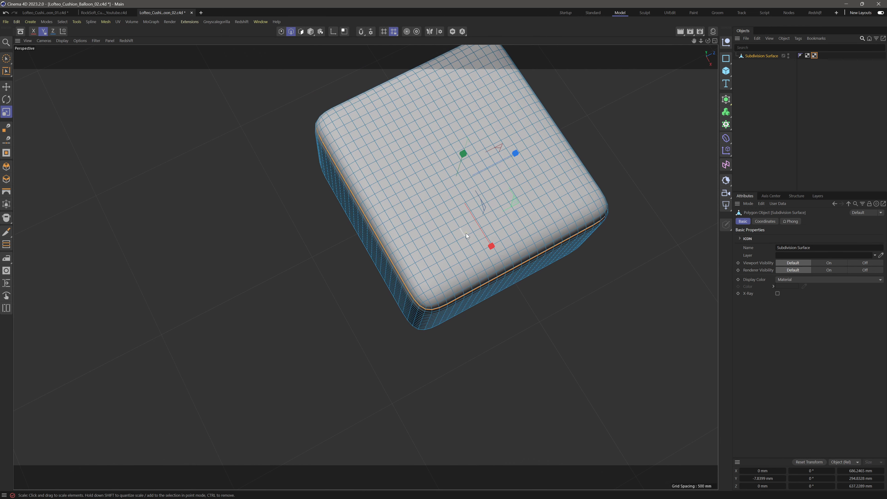
left_click_drag(416, 325, 420, 308, "alt")
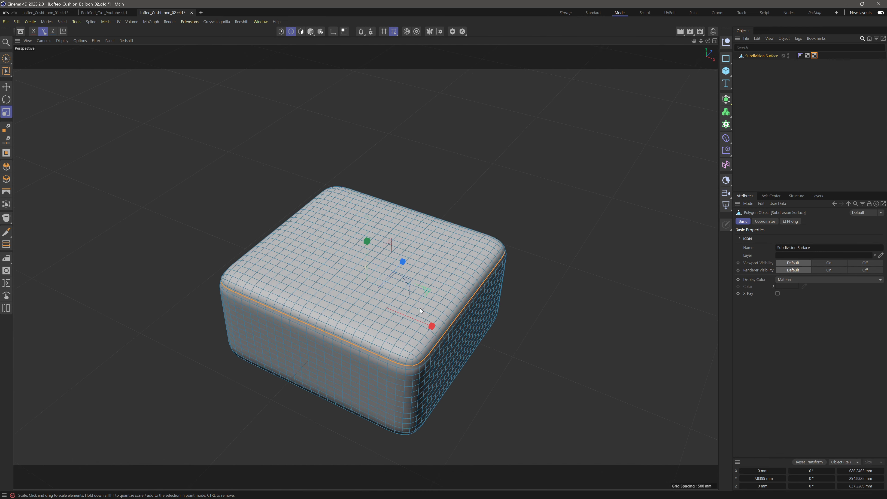
Step: Turn soft selection back on and switch the mesh to point mode
left_click(407, 31)
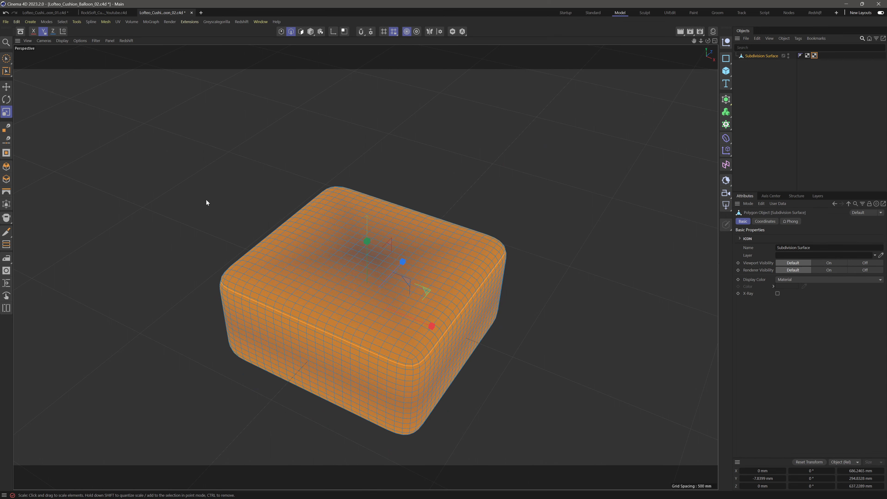
left_click(282, 32)
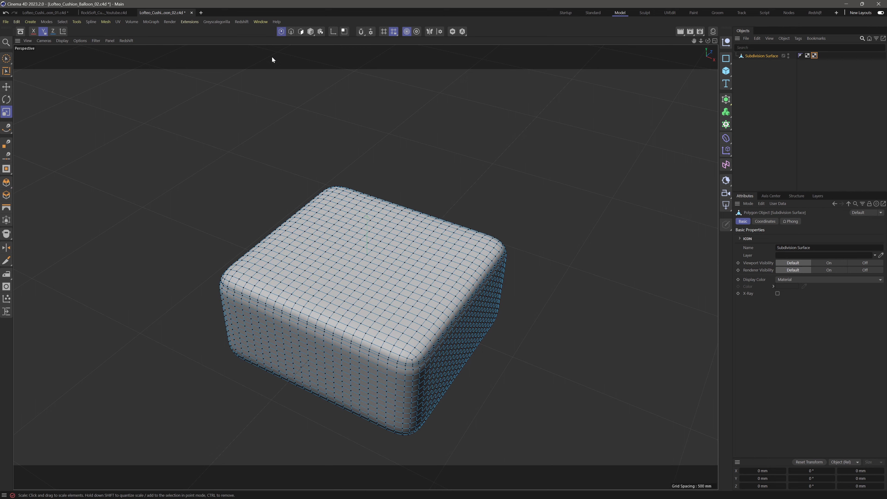
middle_click_drag(324, 239, 336, 184, "alt")
scroll(336, 183, "down", 1)
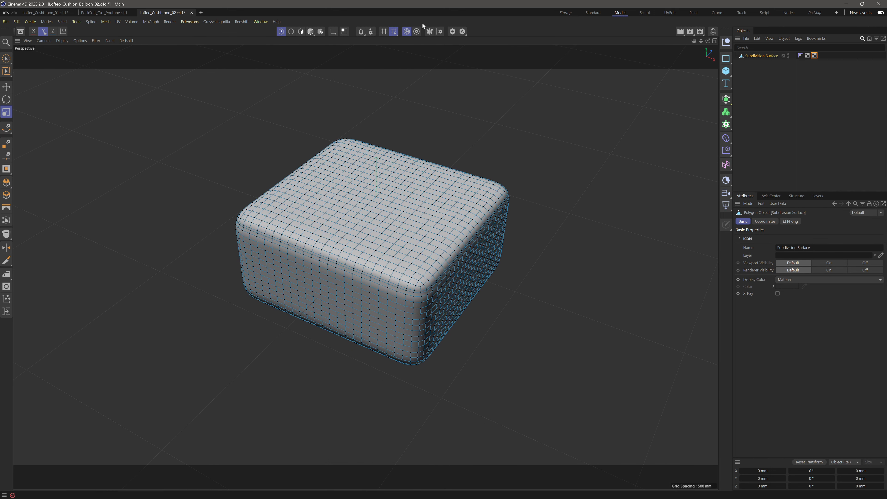
Step: Set the soft selection radius to 200 mm and select a point on the top face to preview the falloff
left_click(418, 31)
left_click(404, 42)
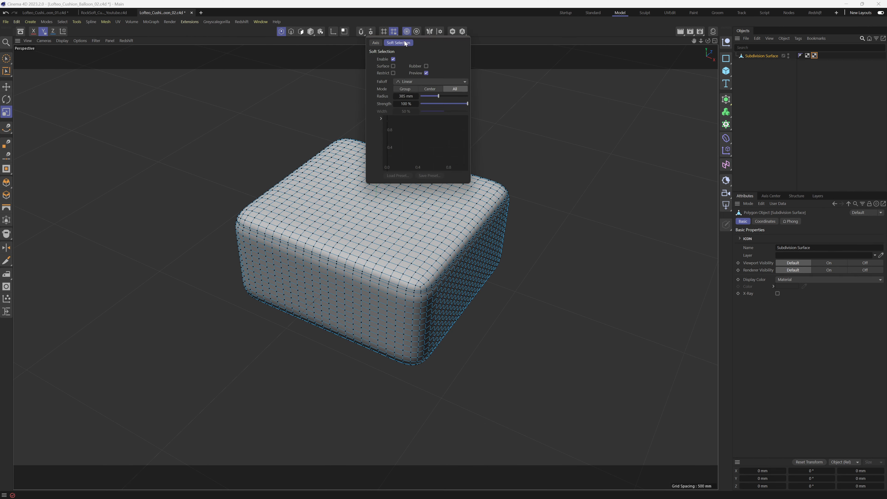
left_click(406, 95)
type("0")
key("Return")
left_click(368, 200)
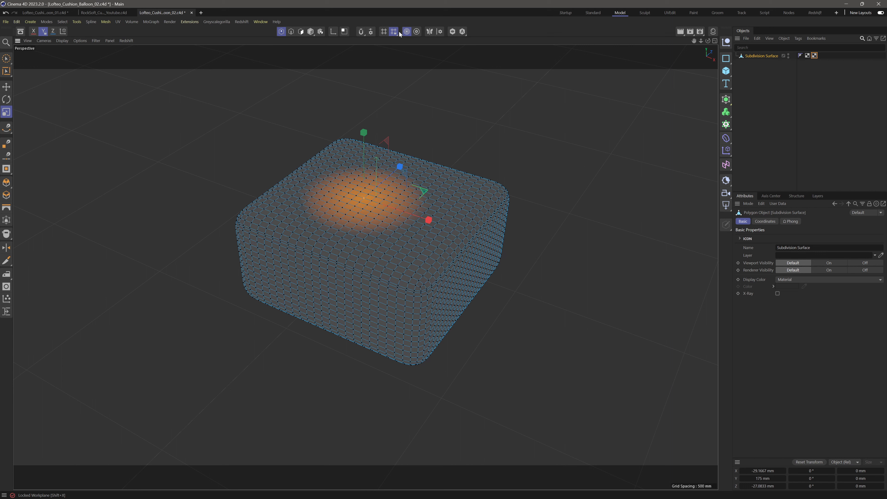
Step: Set the soft selection radius to 400 mm and clear the point selection
left_click(416, 31)
left_click(395, 44)
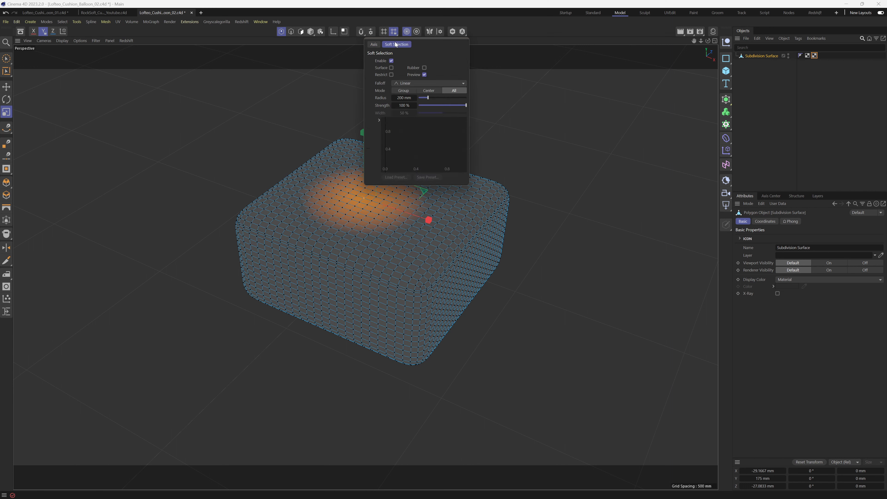
left_click(408, 99)
type("400")
key("Return")
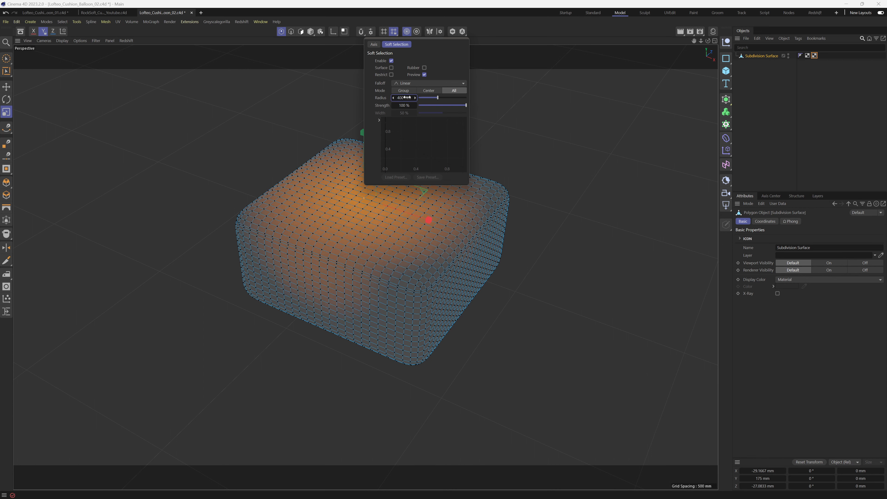
left_click_drag(404, 98, 419, 98)
left_click(498, 163)
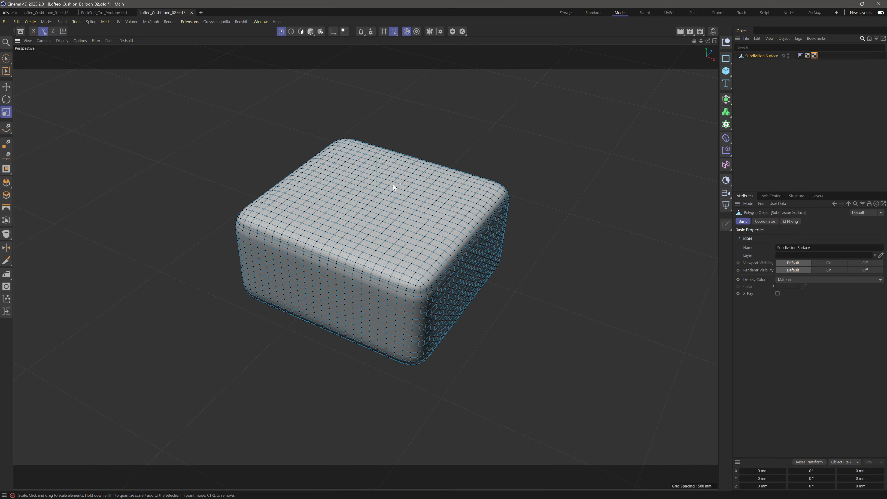
Step: Select a point near the middle of the top face and raise it to Y about 187 mm
left_click(378, 187)
key("e")
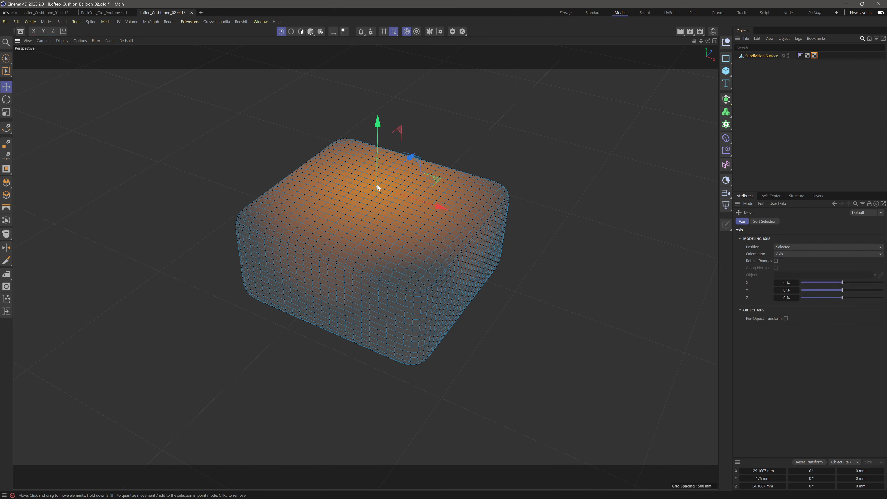
left_click_drag(377, 120, 378, 117)
left_click_drag(373, 222, 408, 184, "alt")
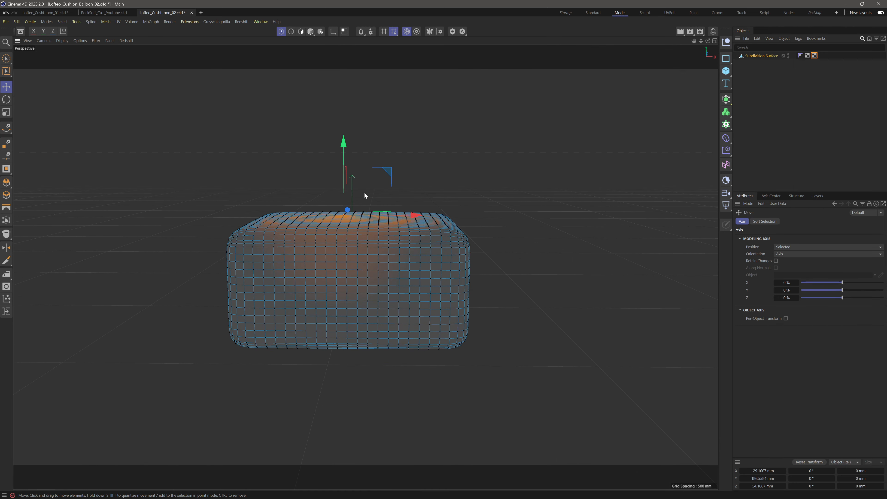
left_click_drag(344, 145, 385, 146)
Step: Select points around the side faces and pull the one on the +Z side outward to Z about 349 mm
left_click(388, 222)
left_click_drag(464, 292, 451, 258, "alt")
left_click(410, 264)
left_click_drag(516, 281, 606, 291, "alt")
left_click(526, 269)
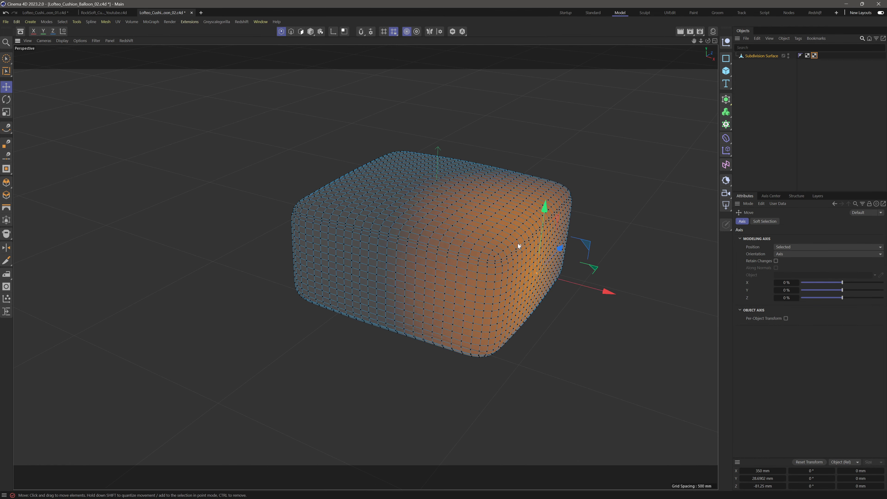
left_click_drag(518, 246, 525, 221, "alt")
left_click(582, 298)
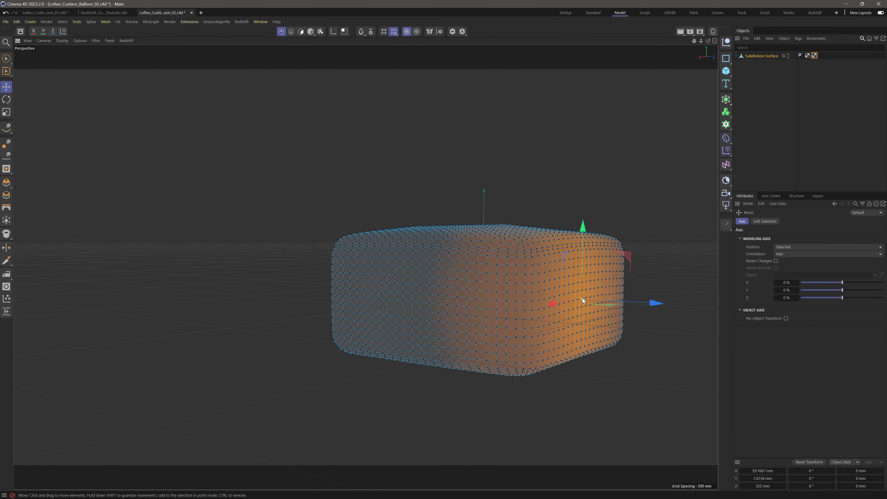
left_click_drag(639, 304, 648, 305)
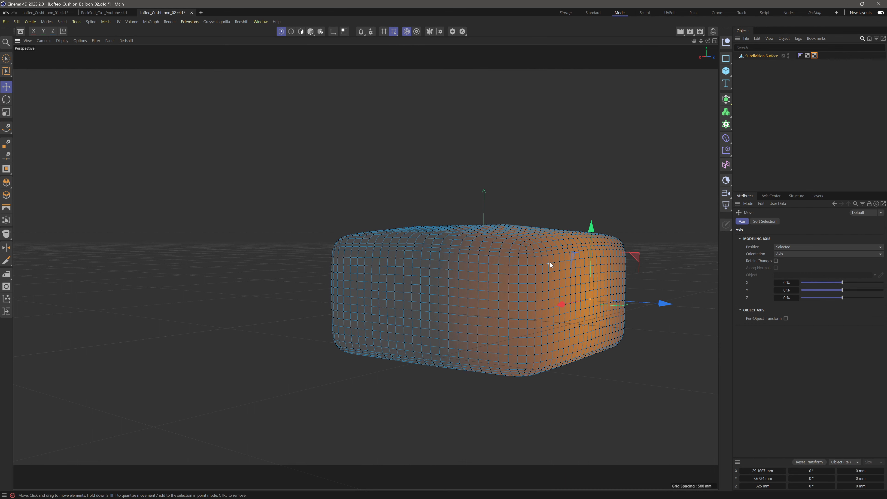
Step: Select a point on the vertical corner and push it inward to X about 312 mm and Z about 283 mm
middle_click_drag(549, 262, 468, 296, "alt")
left_click_drag(468, 296, 391, 360, "alt")
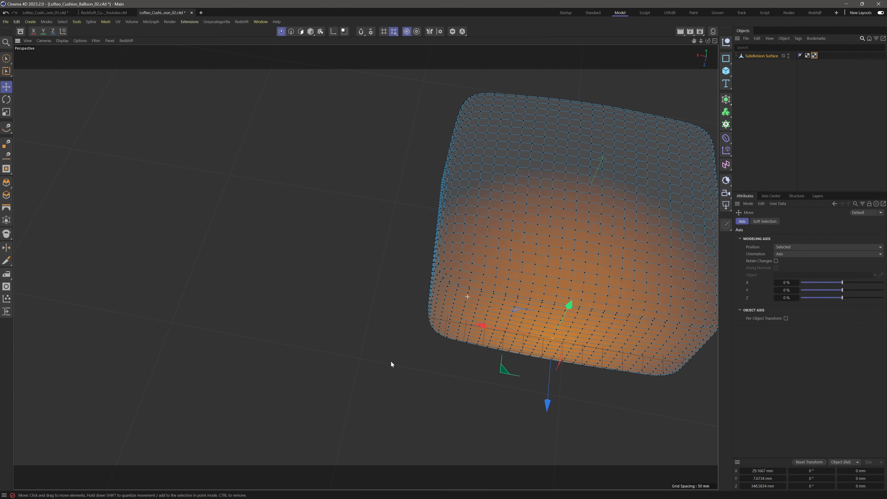
left_click(433, 309)
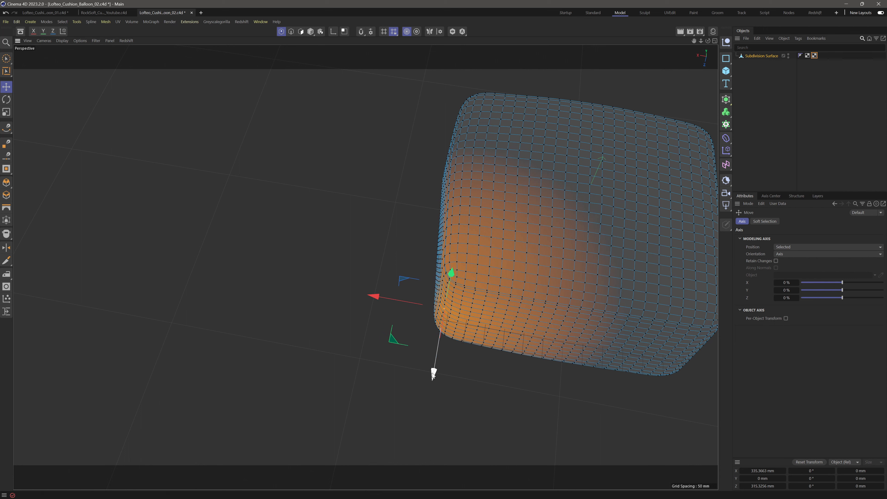
left_click_drag(432, 373, 435, 362)
Step: Pull points on two side faces outward, taking the one on the -X side to X about -391 mm
middle_click_drag(619, 288, 514, 311, "alt")
left_click_drag(522, 336, 491, 286, "alt")
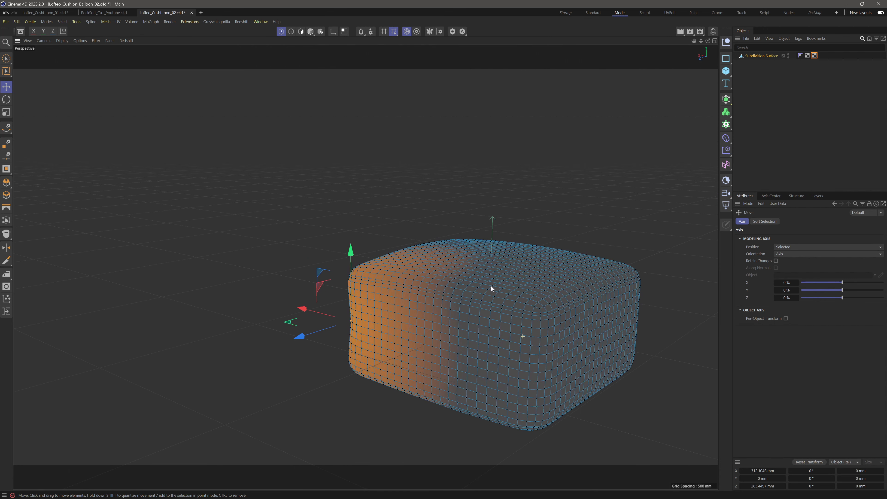
middle_click_drag(562, 349, 469, 323, "alt")
left_click(352, 317)
left_click_drag(304, 330, 294, 334)
middle_click_drag(482, 266, 429, 288, "alt")
left_click_drag(429, 287, 364, 244, "alt")
left_click(438, 317)
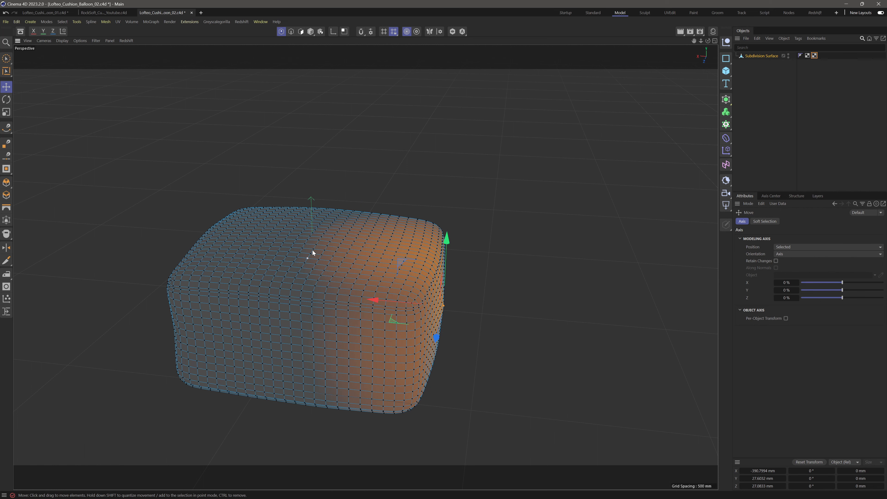
Step: Select an off-centre point on the top face and raise it to Y about 211 mm
left_click(382, 224)
left_click_drag(384, 219, 387, 167)
left_click_drag(381, 270, 397, 253, "alt")
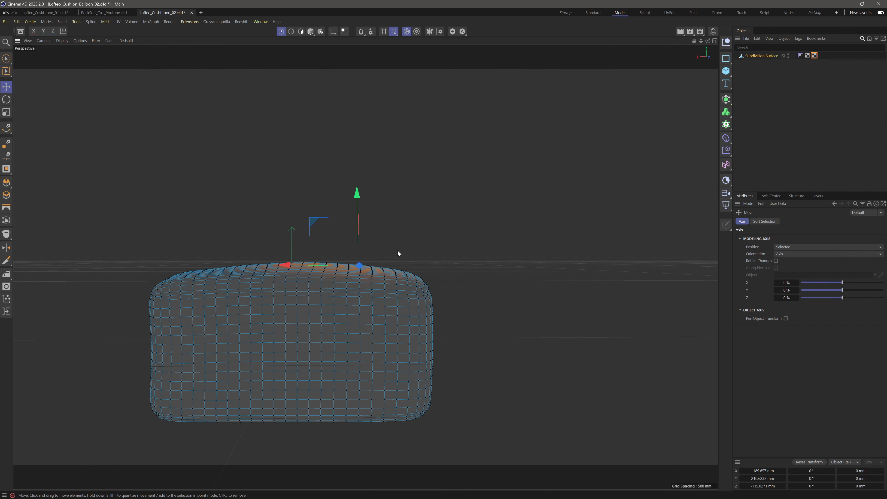
Step: Raise a top-face point near the -X edge to Y about 205 mm and deselect it
left_click(389, 269)
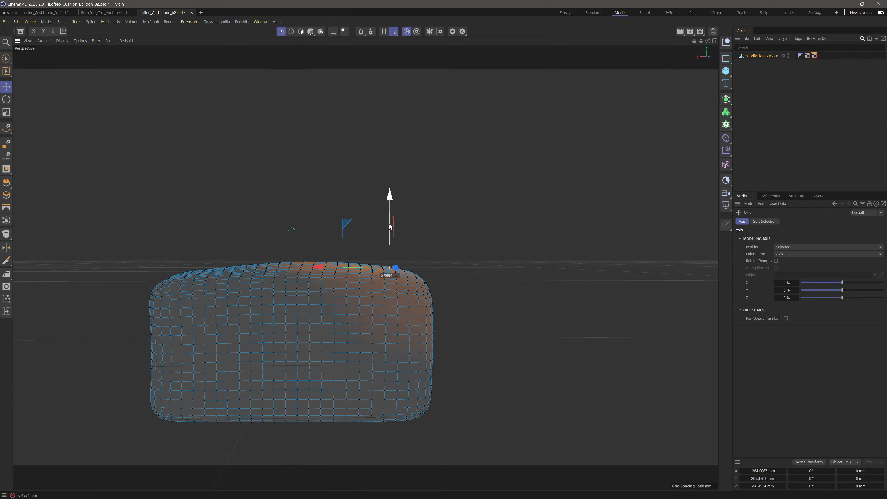
left_click(423, 217)
left_click_drag(423, 216, 312, 327, "alt")
scroll(417, 277, "down", 3)
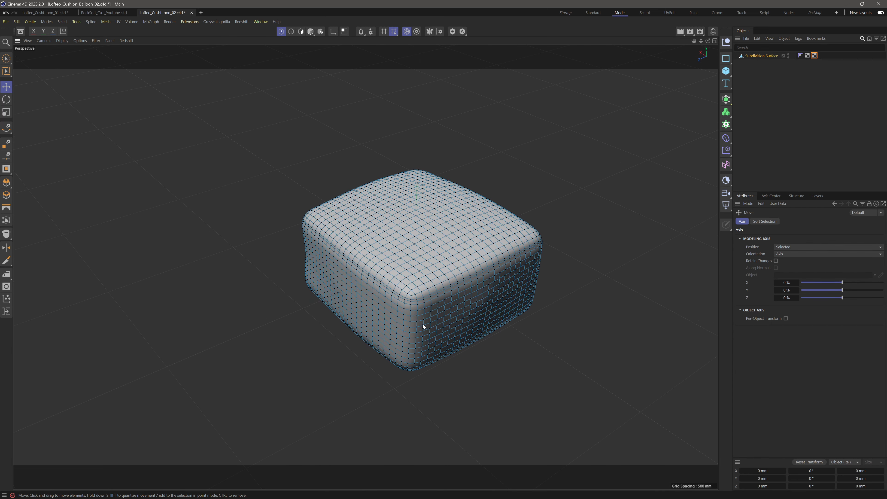
left_click_drag(422, 323, 442, 302, "alt")
middle_click_drag(440, 302, 427, 290, "alt")
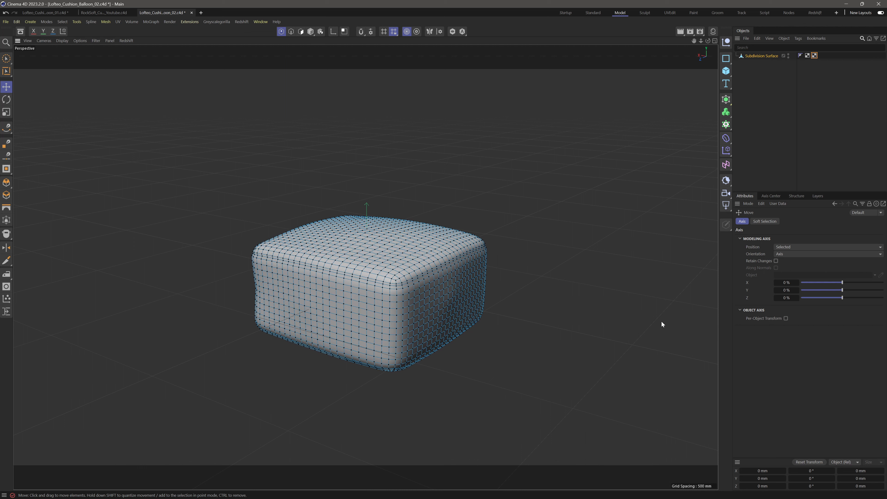
Step: Switch to working on the whole model, create a Redshift C4D Shader material and apply it to the cushion
right_click(761, 56)
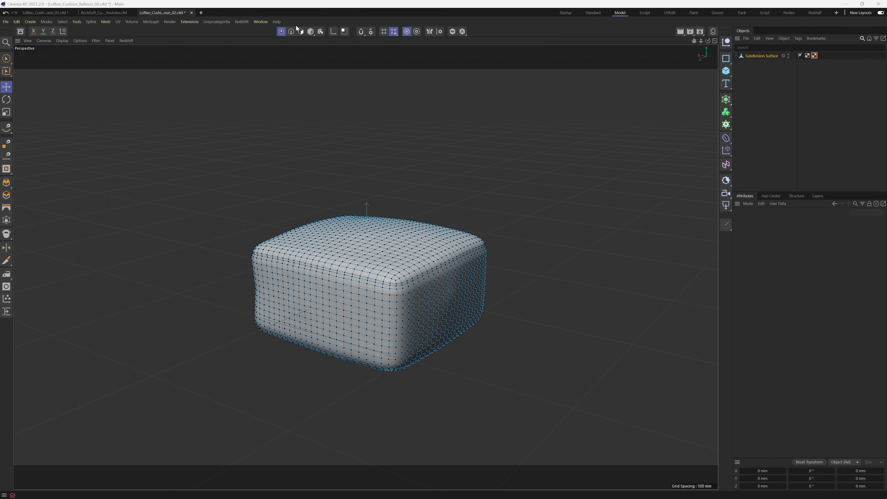
left_click(310, 32)
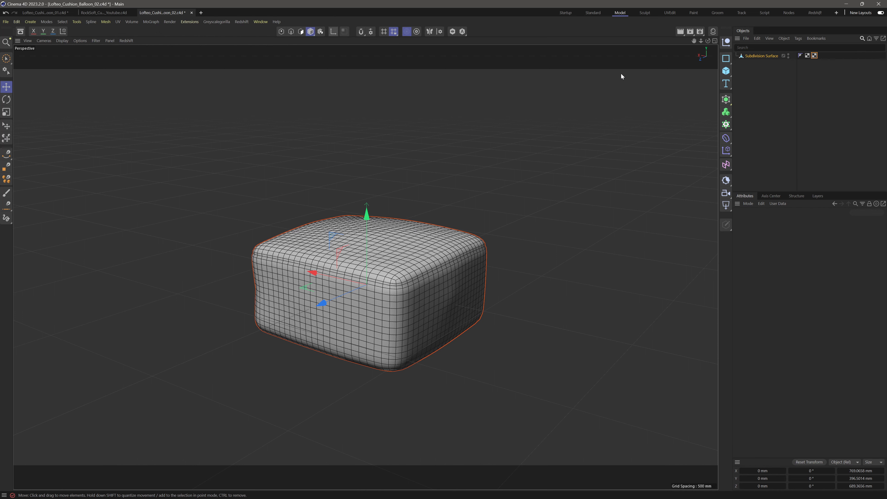
key("shift+F2")
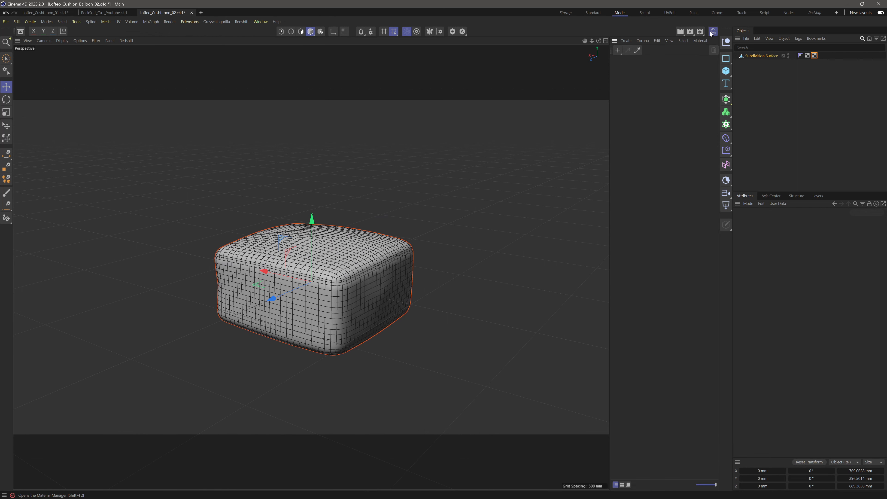
left_click(617, 52)
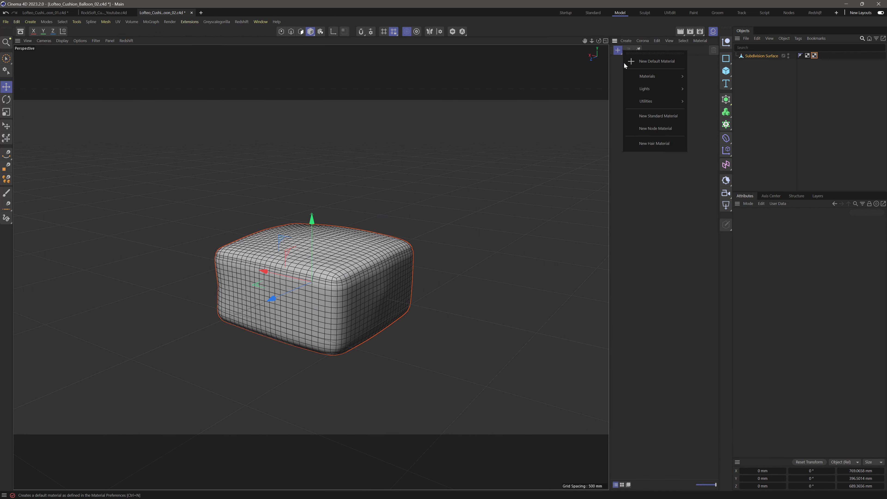
mouse_move(661, 78)
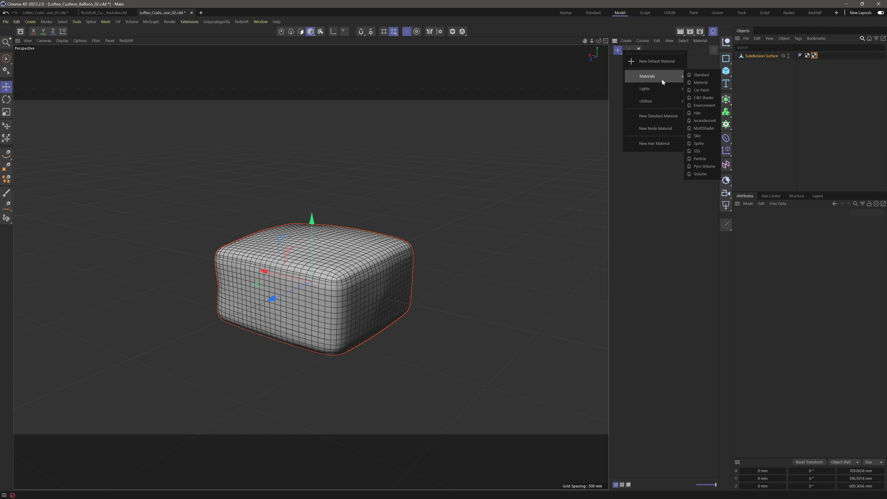
left_click(695, 98)
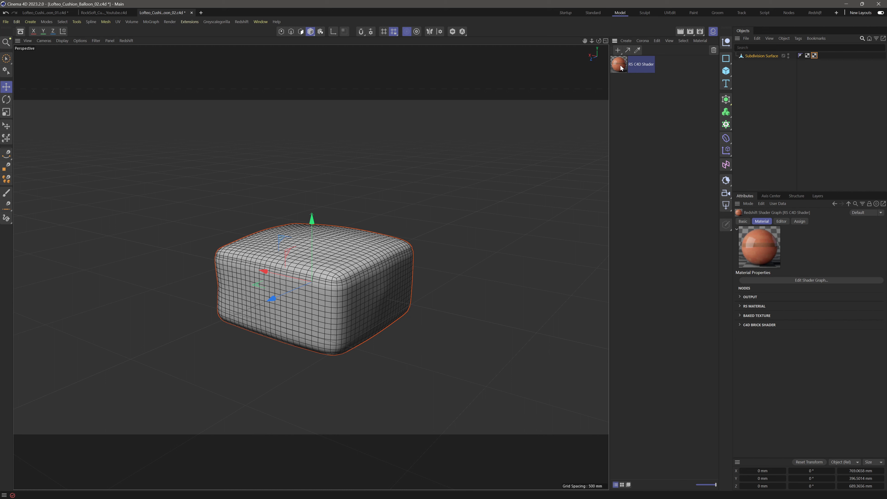
left_click_drag(613, 72, 382, 277)
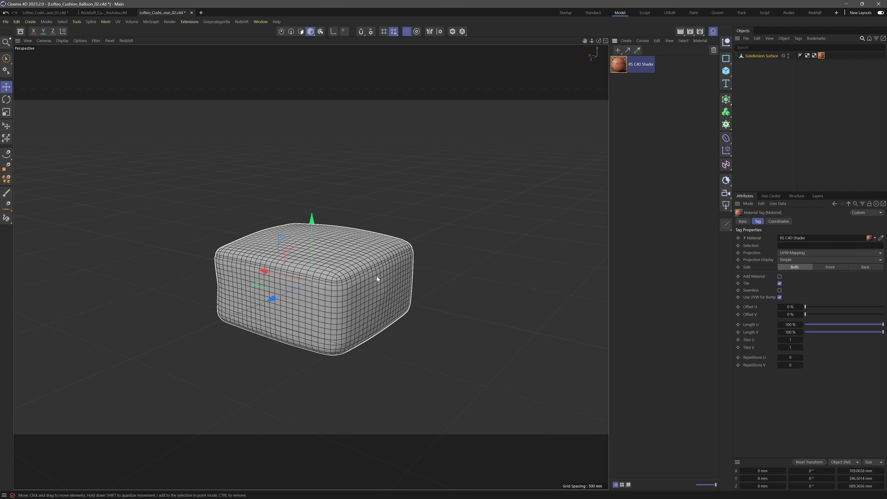
Step: Open the material's shader graph and delete the texture node feeding the diffuse color
double_click(624, 69)
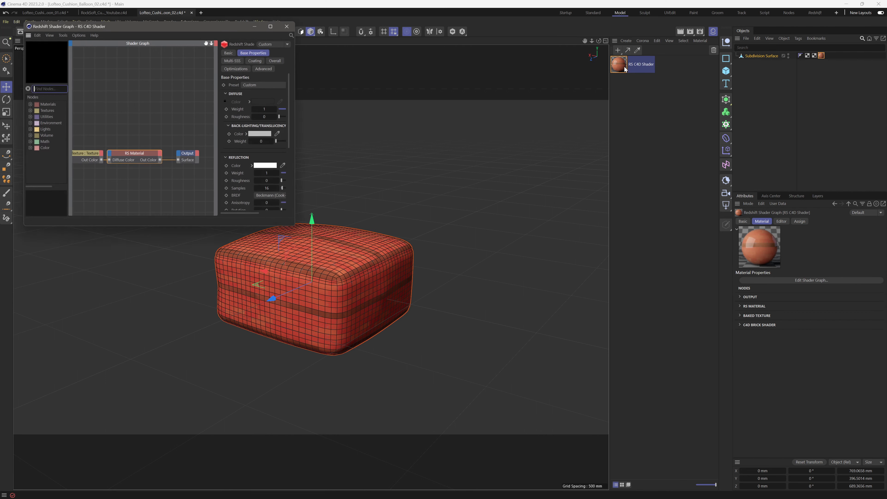
left_click(135, 139)
left_click(91, 154)
key("Delete")
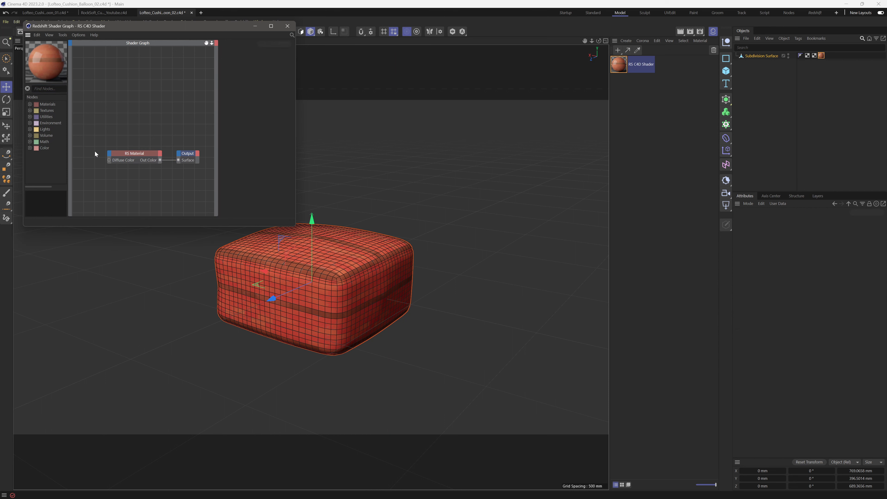
Step: Set the RS Material's diffuse color to a deep blue with RGB 18, 72, 166 and close the material windows
left_click(121, 154)
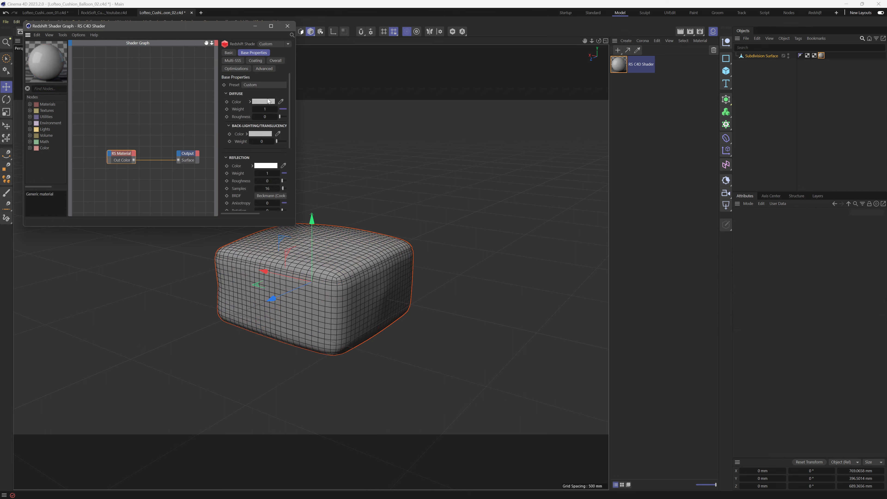
left_click(263, 101)
left_click(311, 177)
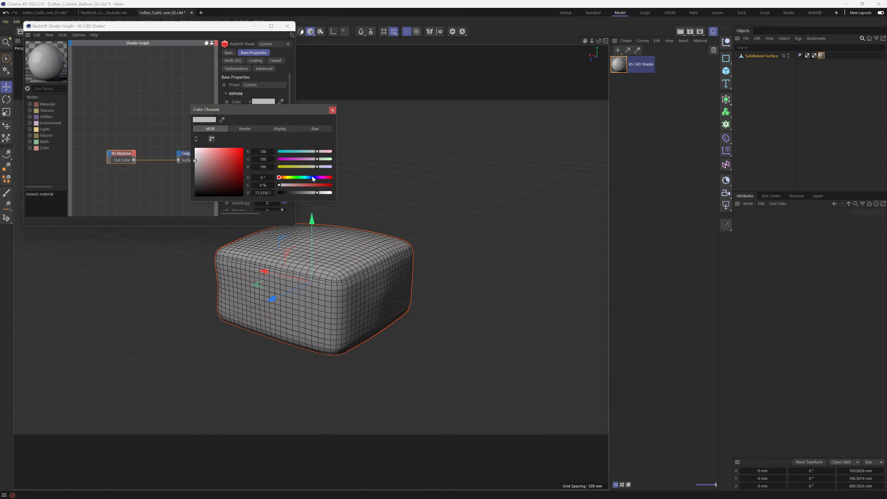
left_click(313, 185)
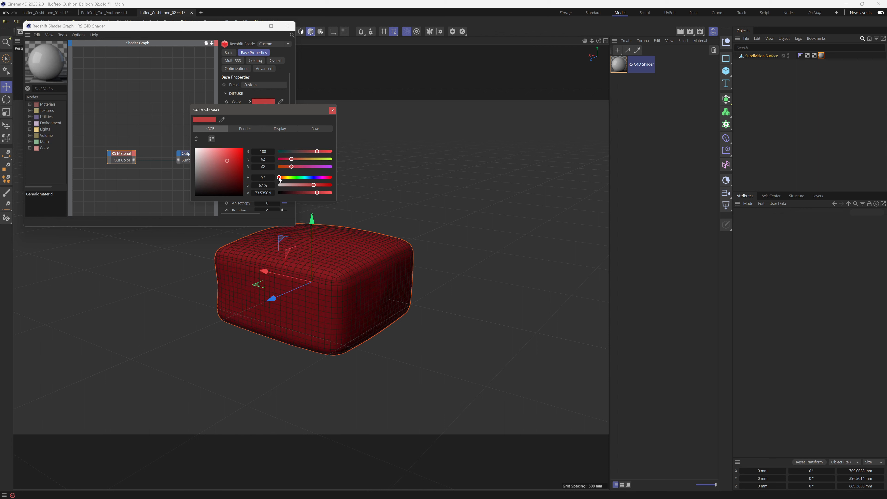
left_click_drag(309, 178, 311, 180)
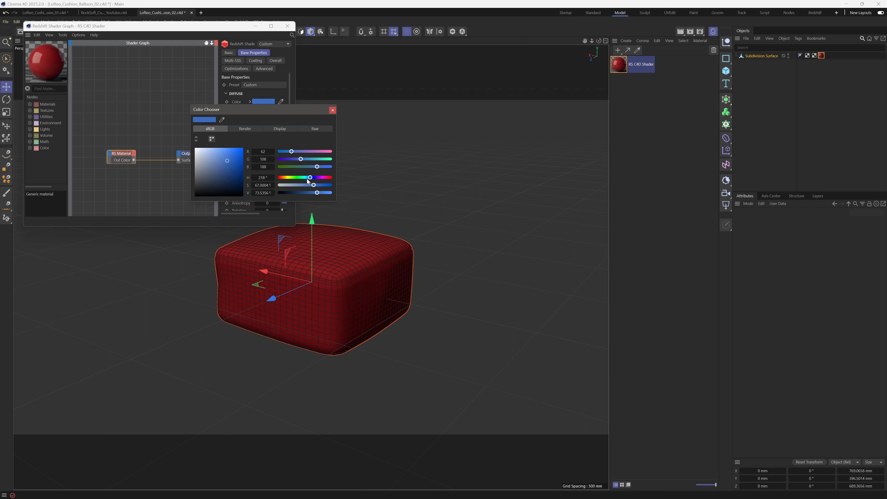
left_click(237, 165)
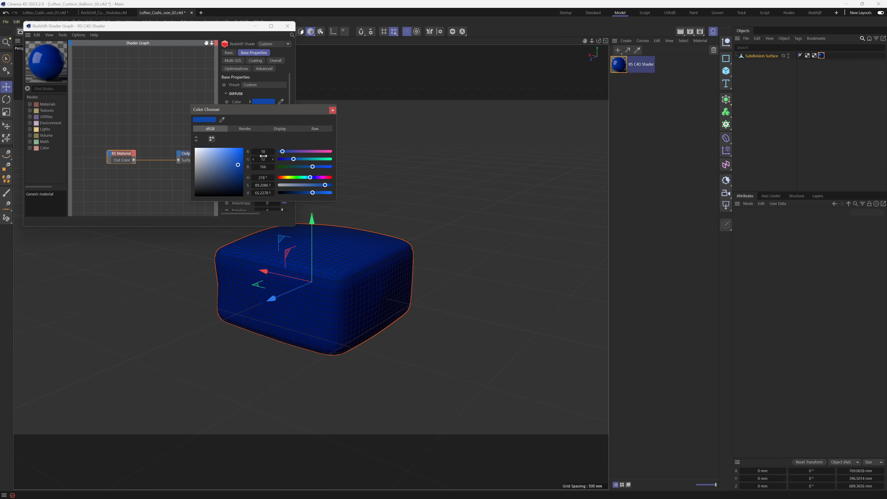
left_click(333, 111)
left_click(287, 26)
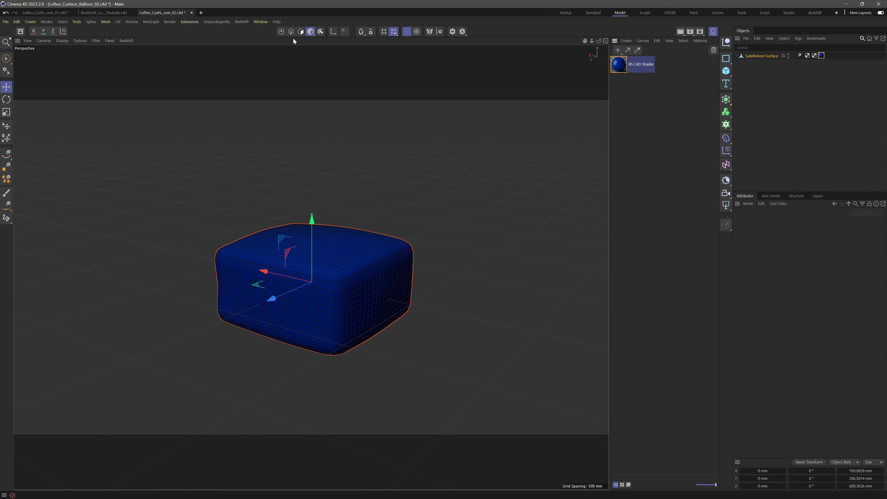
left_click(713, 31)
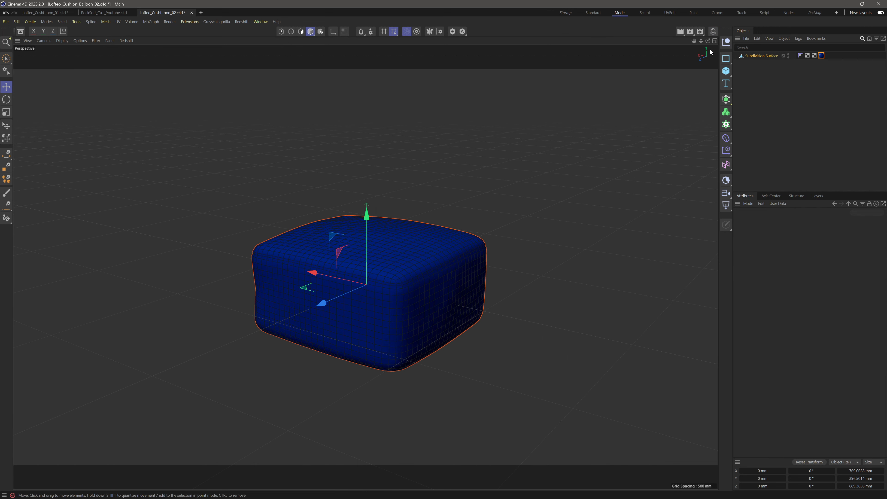
Step: Put the cushion in a Cloner set to Honeycomb mode with Y (XZ) orientation
left_click(726, 124)
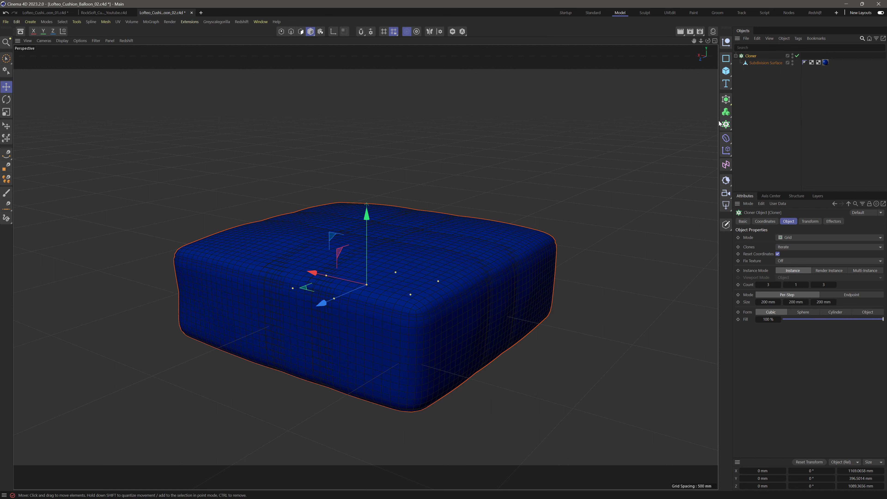
left_click(792, 238)
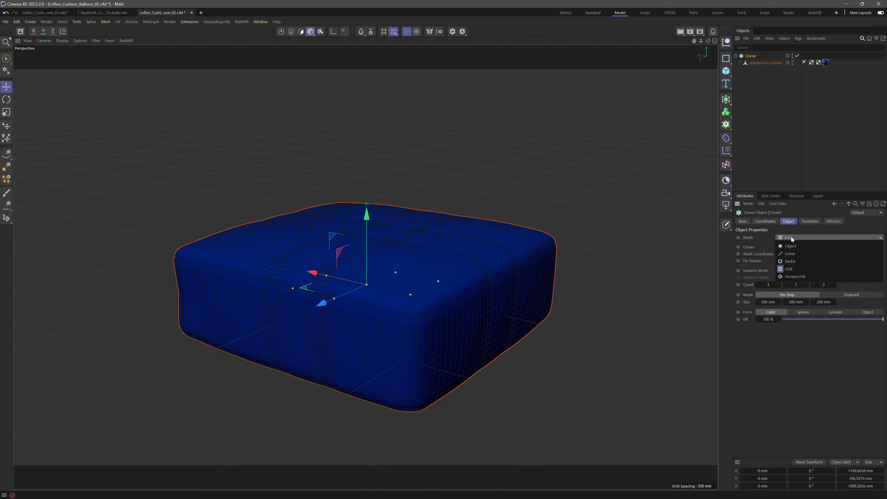
left_click(795, 276)
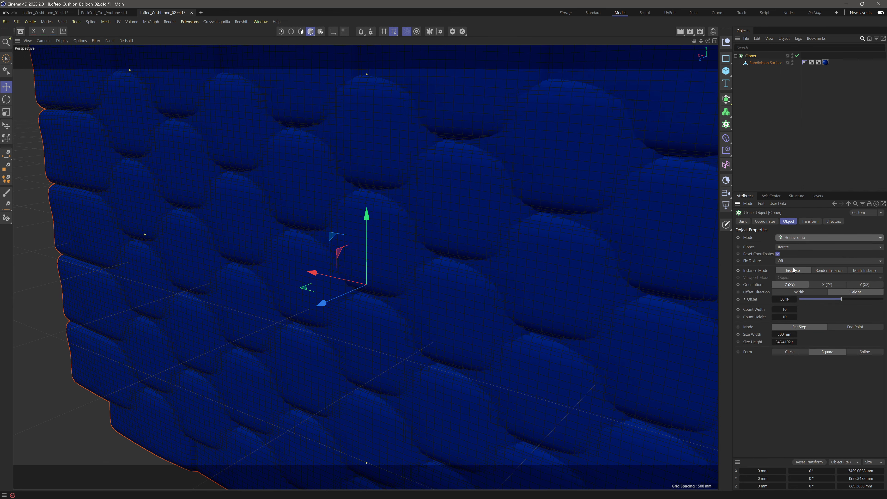
left_click(870, 286)
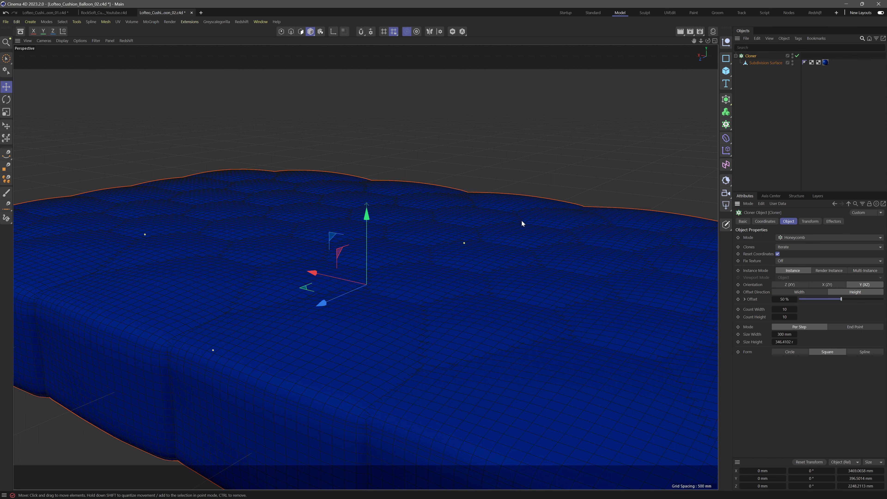
Step: Set the honeycomb Cloner's count to 6 in width and 3 in height
scroll(451, 212, "down", 10)
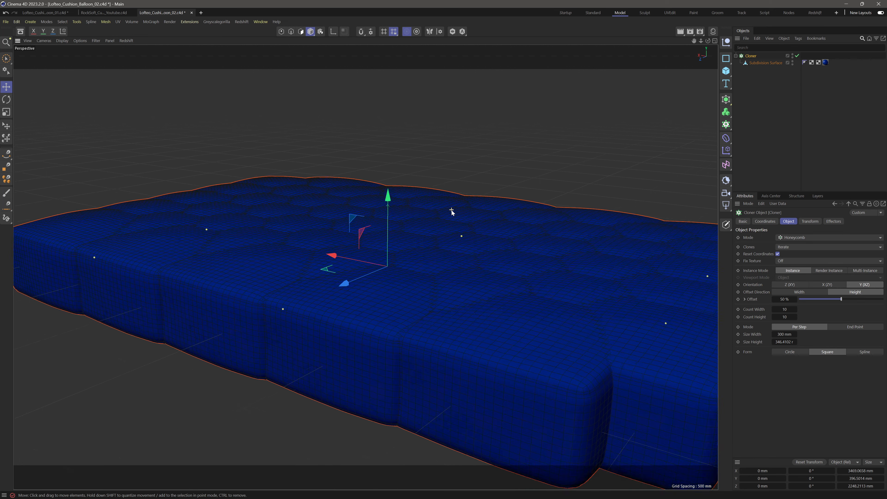
left_click_drag(488, 232, 415, 244, "alt")
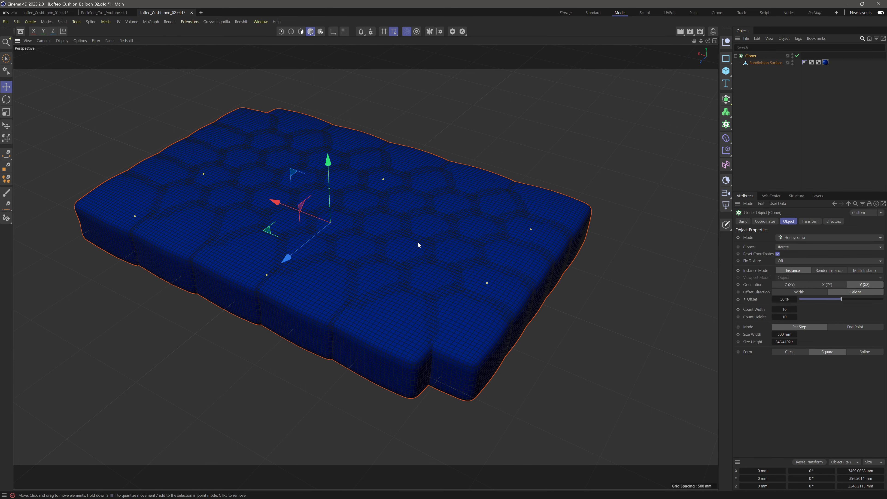
left_click(785, 311)
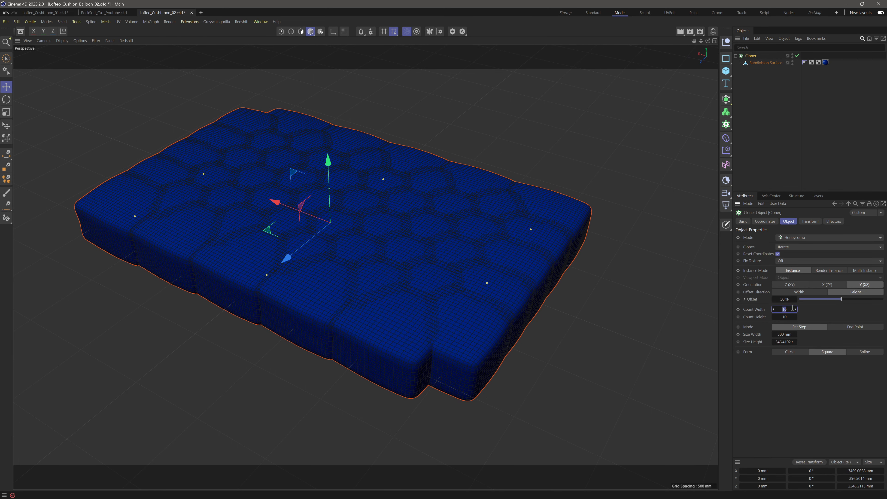
type("6")
key("Return")
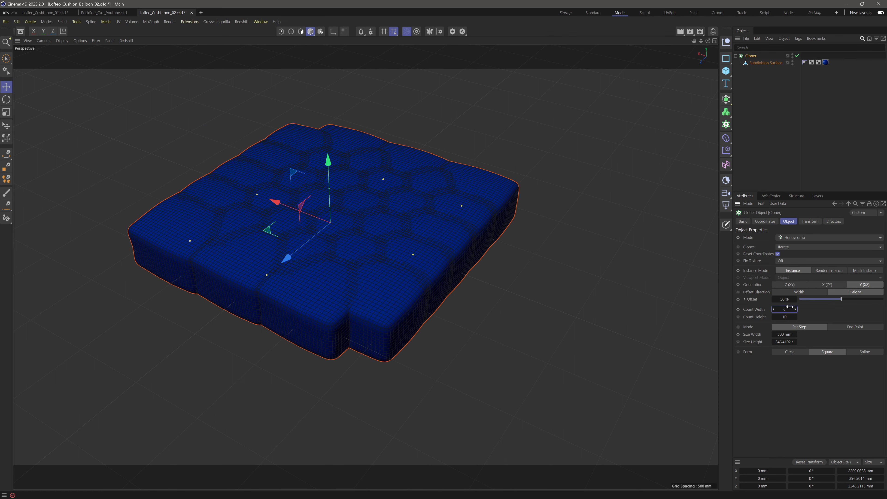
key("Tab")
type("3")
key("Return")
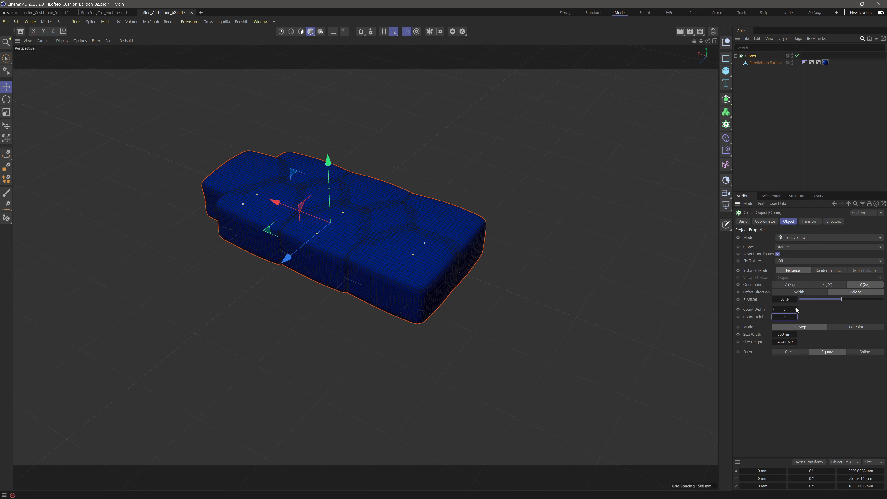
Step: Space the clones with a size width of 899 mm and height of about 1277 mm, and set the offset variation to 60%
mouse_move(784, 334)
left_mouse_down()
mouse_move(846, 334)
mouse_move(795, 343)
mouse_move(883, 342)
mouse_move(876, 342)
left_mouse_up()
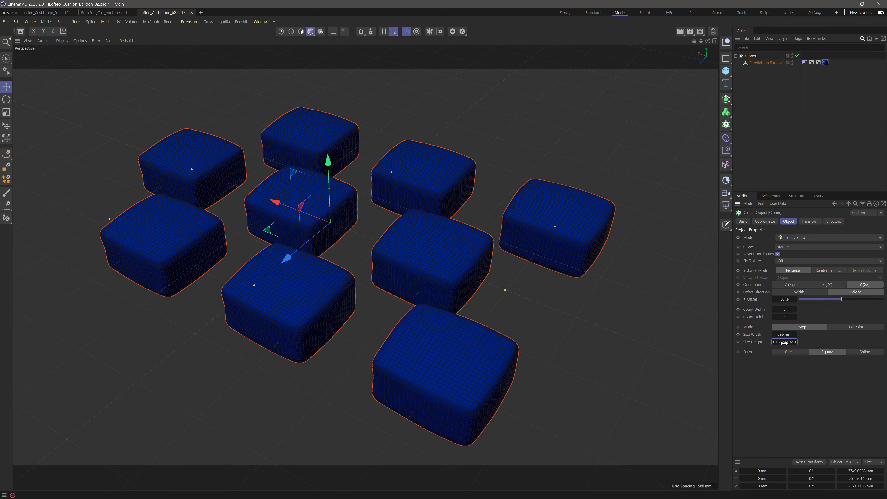
mouse_move(784, 334)
left_mouse_down()
mouse_move(827, 334)
mouse_move(707, 341)
left_mouse_up()
left_click(744, 299)
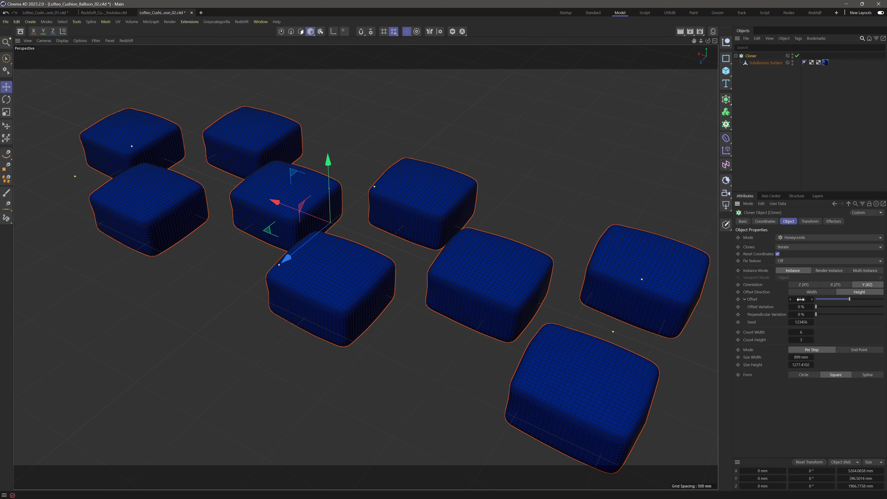
left_click_drag(800, 306, 812, 307)
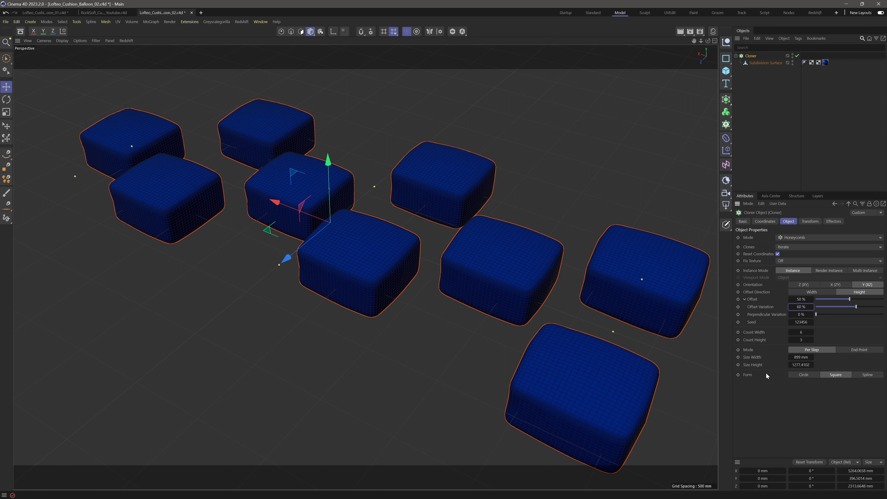
scroll(506, 258, "down", 2)
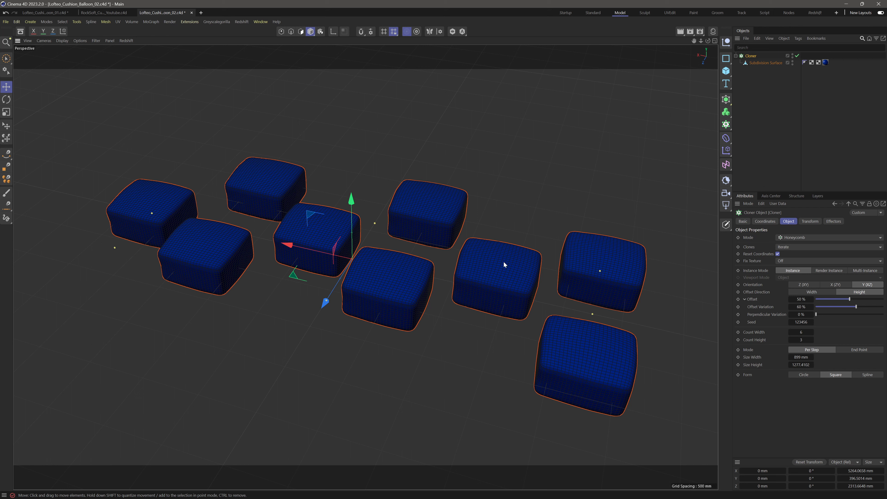
Step: Add a Plain effector to the Cloner and give it a Random Field with Max blending
left_click(728, 154)
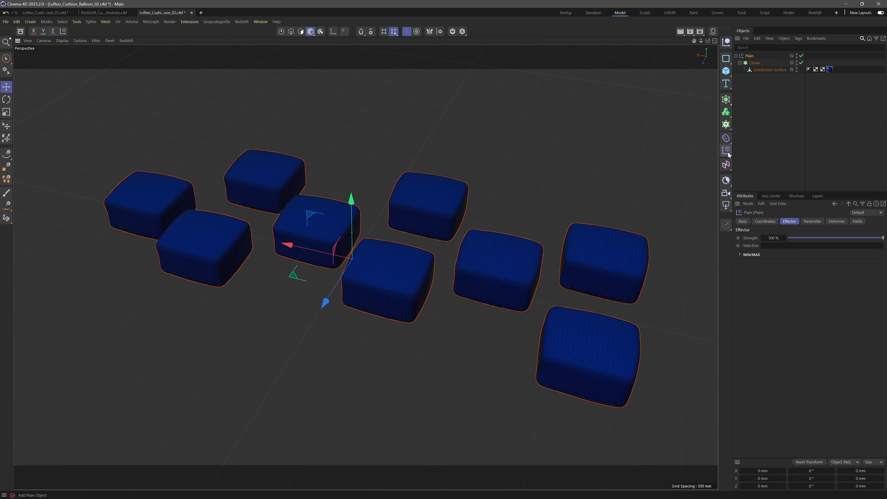
left_click(861, 223)
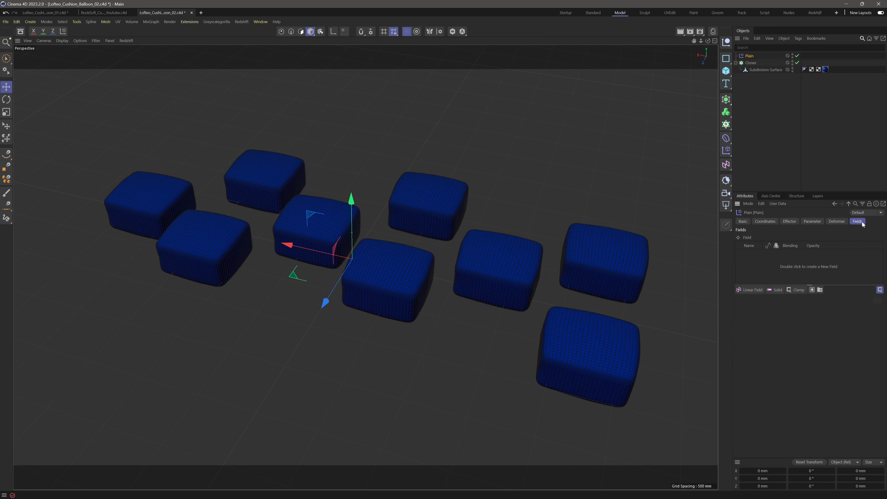
left_click(793, 291)
mouse_move(740, 292)
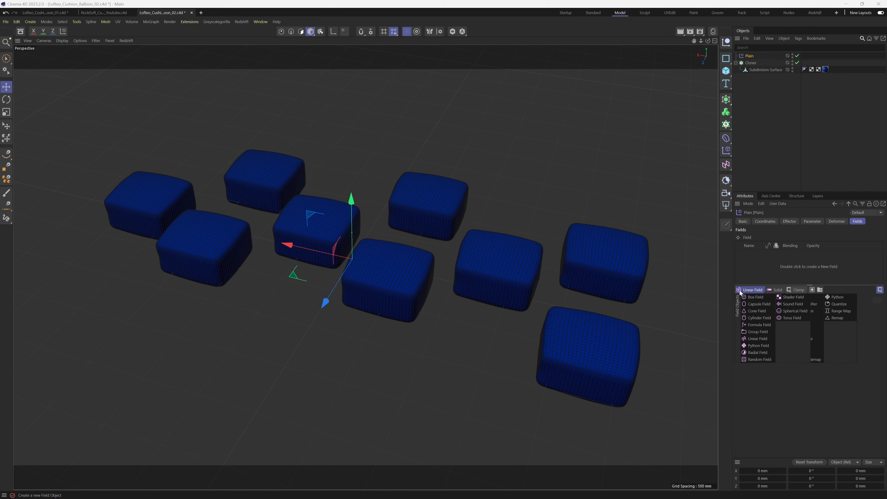
left_click(749, 359)
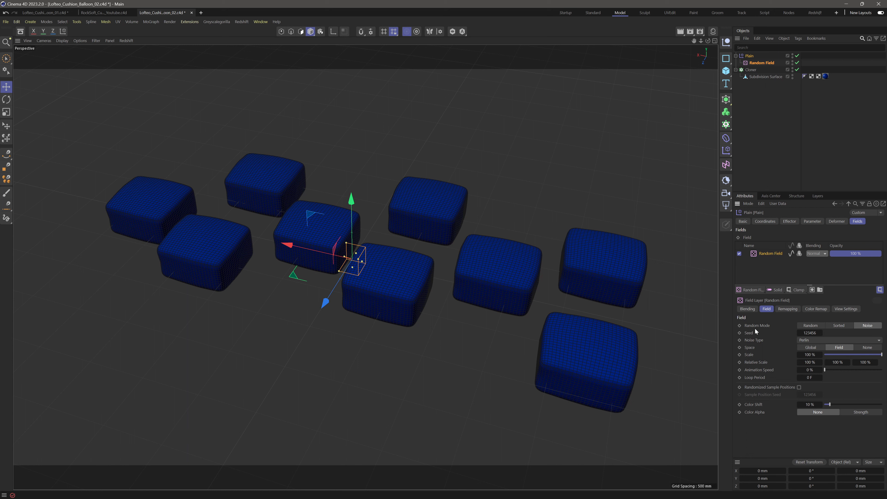
left_click(819, 253)
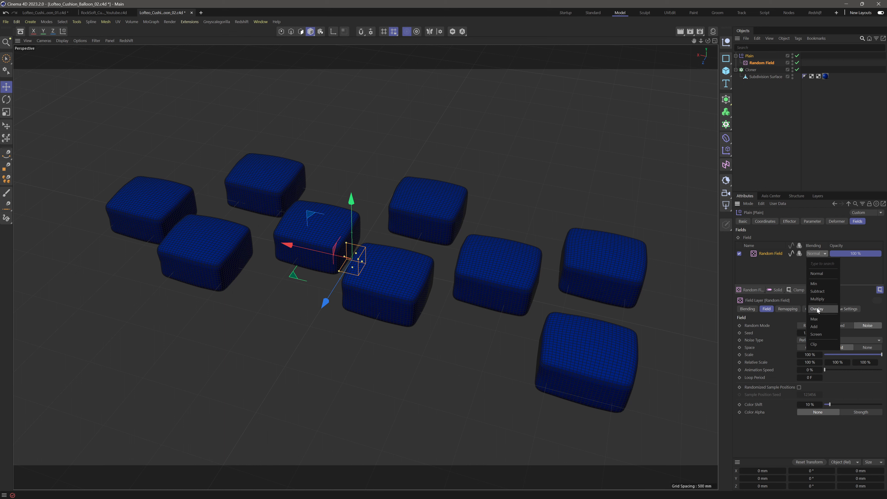
left_click(816, 319)
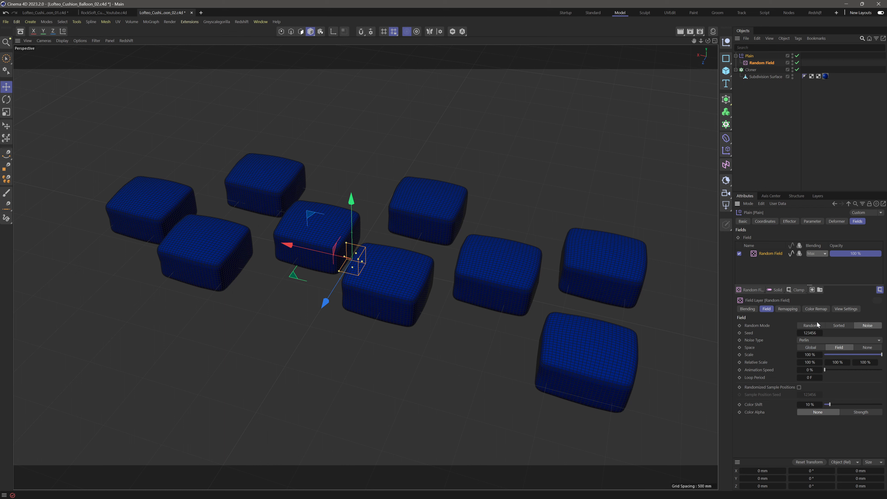
Step: Turn off the Plain effector's position influence and enable rotation with a heading of -135°
left_click(814, 221)
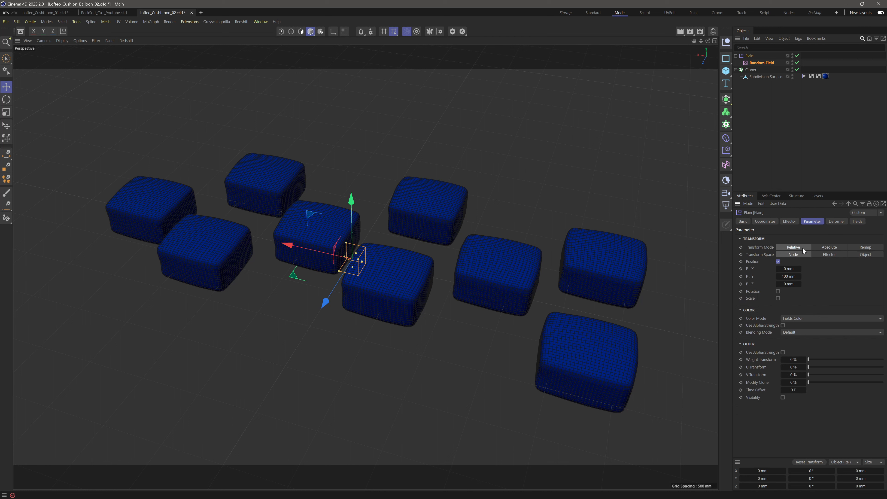
left_click(786, 276)
left_click(778, 261)
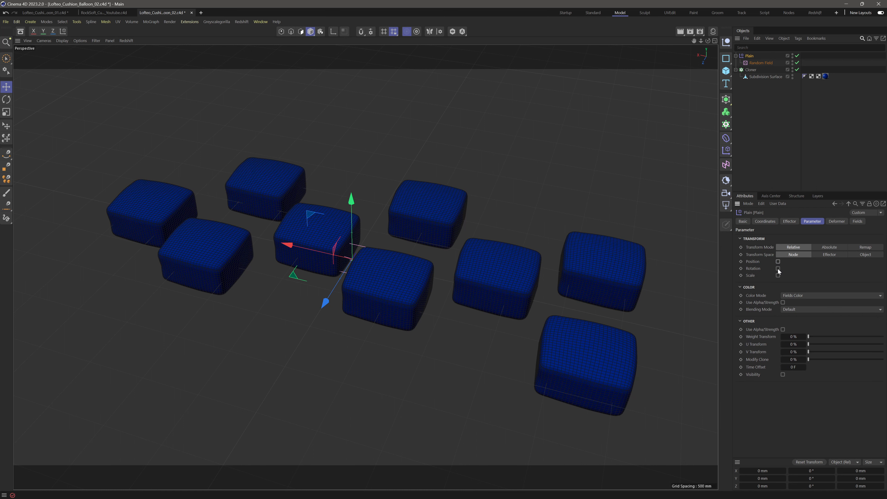
left_click(778, 268)
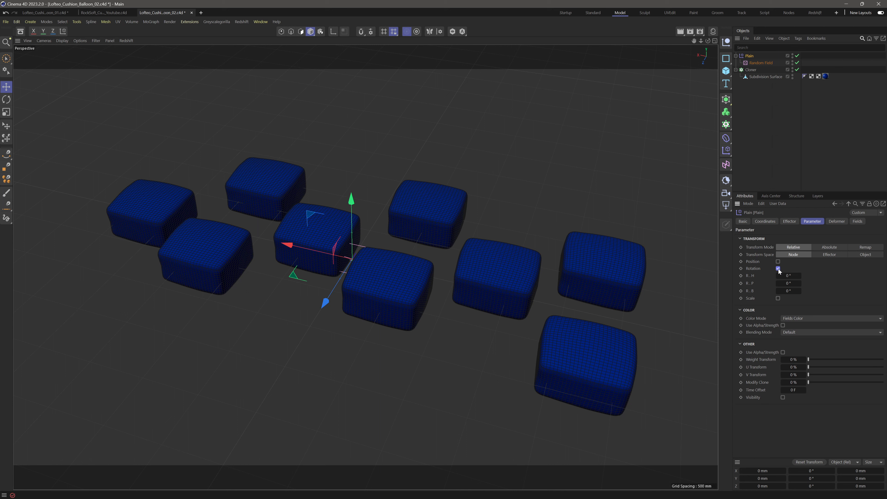
left_click_drag(788, 276, 747, 275)
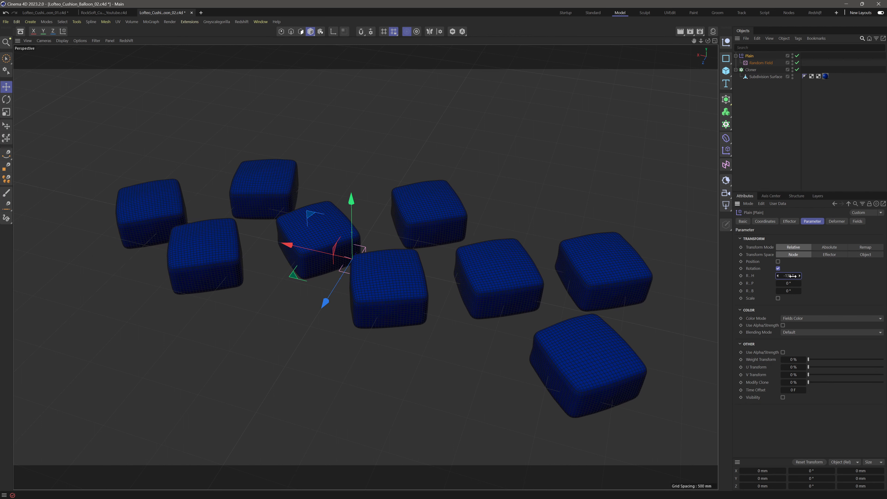
Step: Enable the Plain effector's scale with X at 1 and Z at 0.5, and set its heading rotation to -189°
left_click(778, 299)
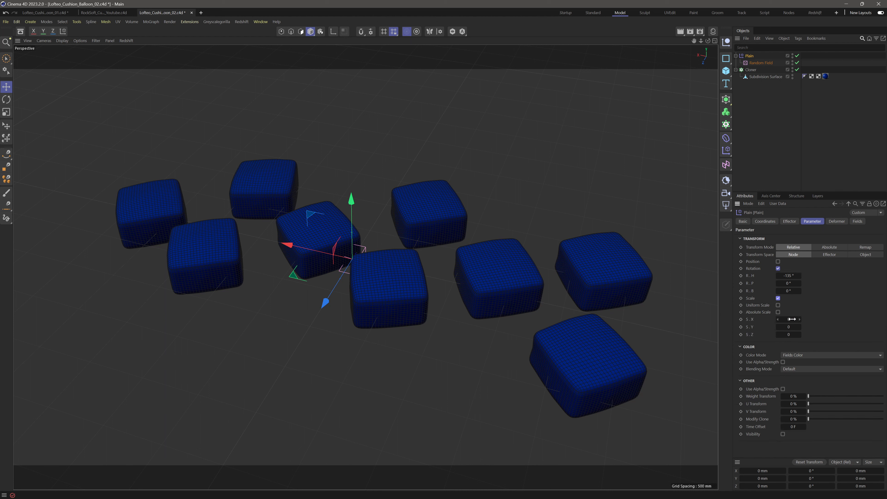
left_click_drag(791, 319, 792, 319)
left_click_drag(790, 319, 790, 318)
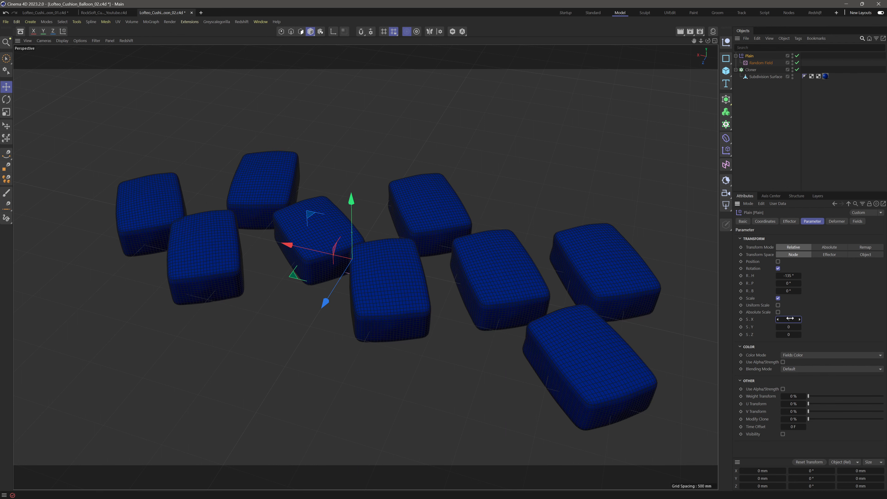
left_click(788, 335)
left_click_drag(788, 334, 788, 334)
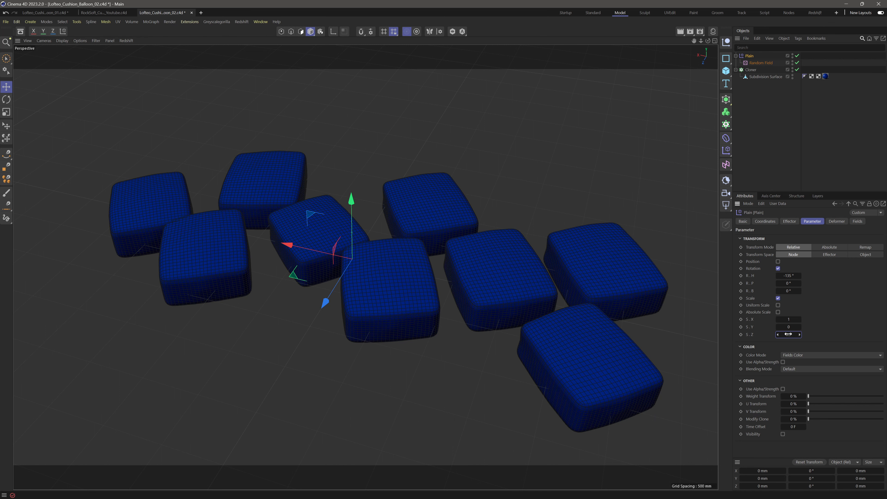
left_click_drag(789, 275, 790, 276)
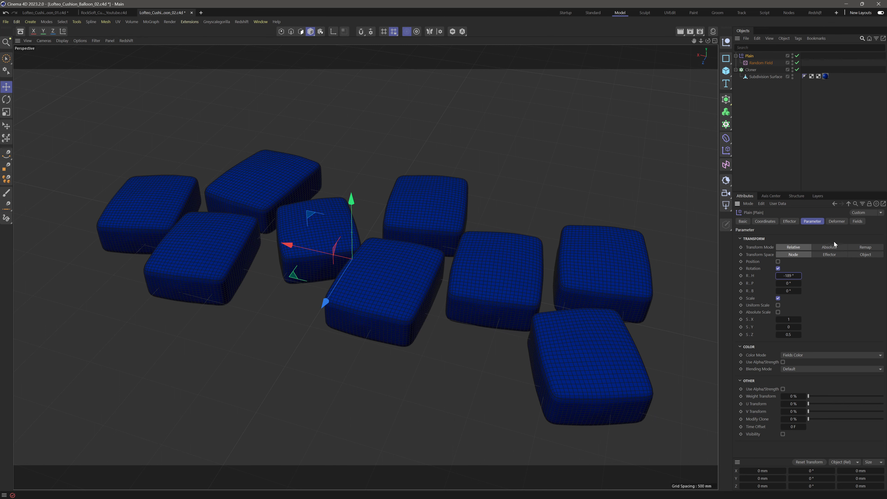
Step: Try successive seeds for the Random Field to vary the clone arrangement, ending on seed 123472
left_click(856, 222)
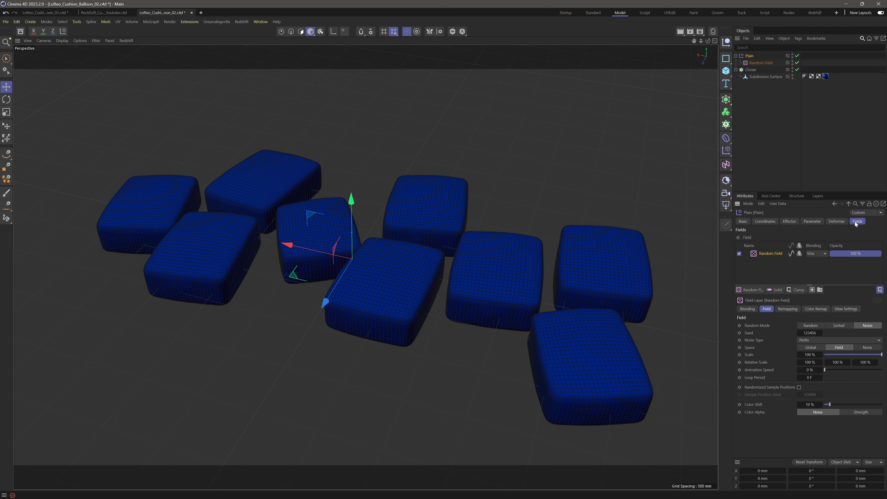
left_click(821, 333)
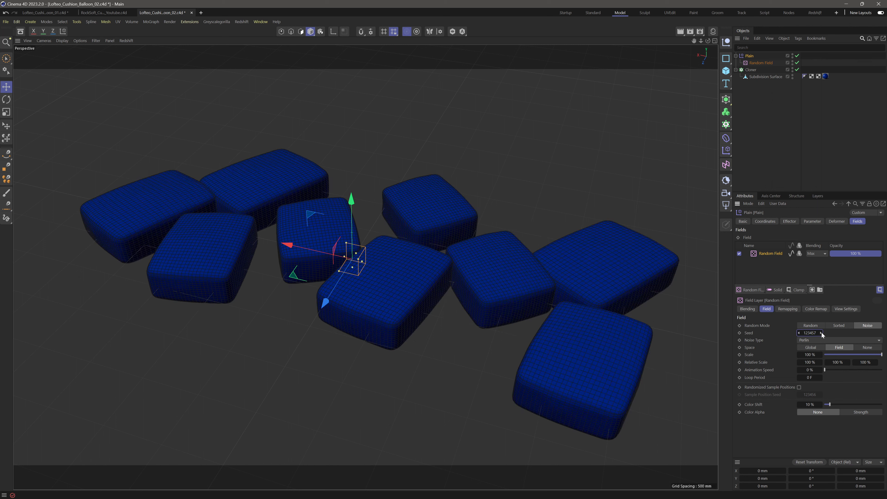
left_click(820, 333)
left_click(821, 333)
left_click(820, 333)
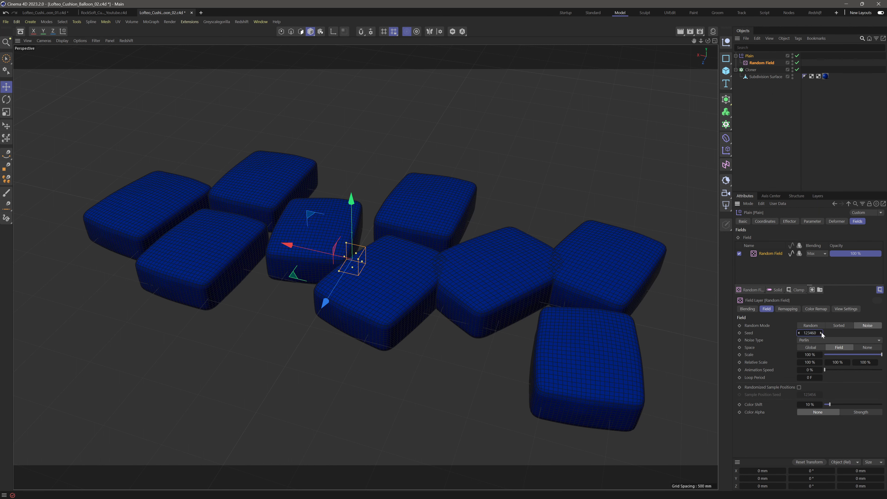
left_click(820, 333)
left_click(821, 333)
left_click(821, 333)
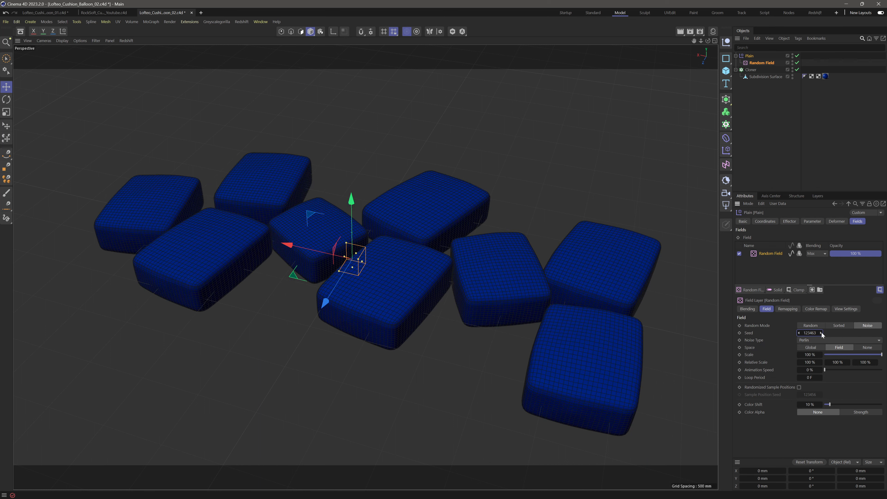
left_click(821, 334)
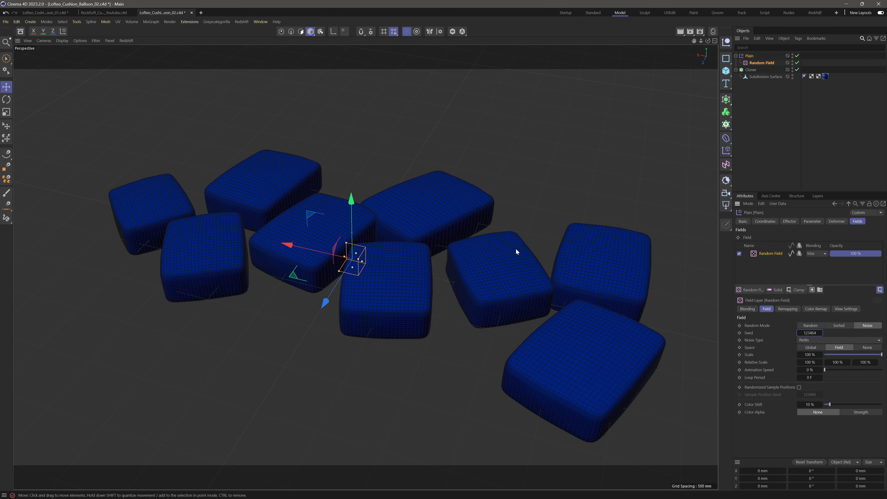
left_click_drag(516, 248, 536, 295, "alt")
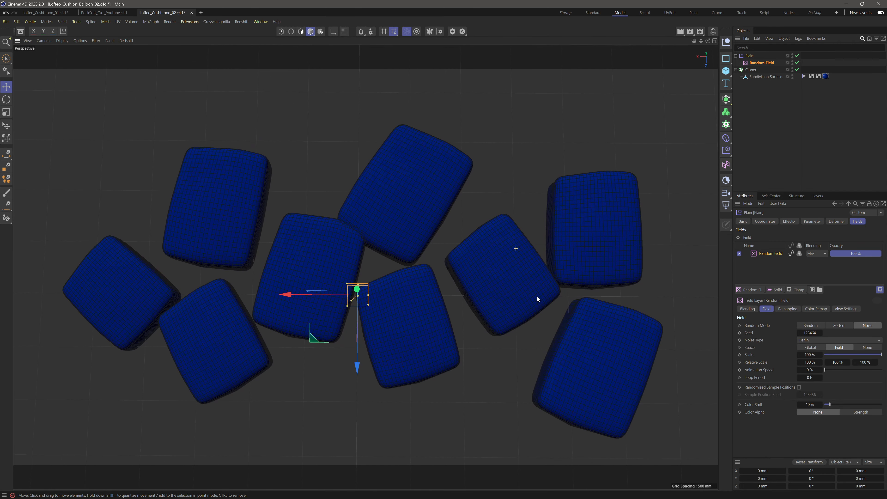
left_click(820, 333)
left_click(821, 333)
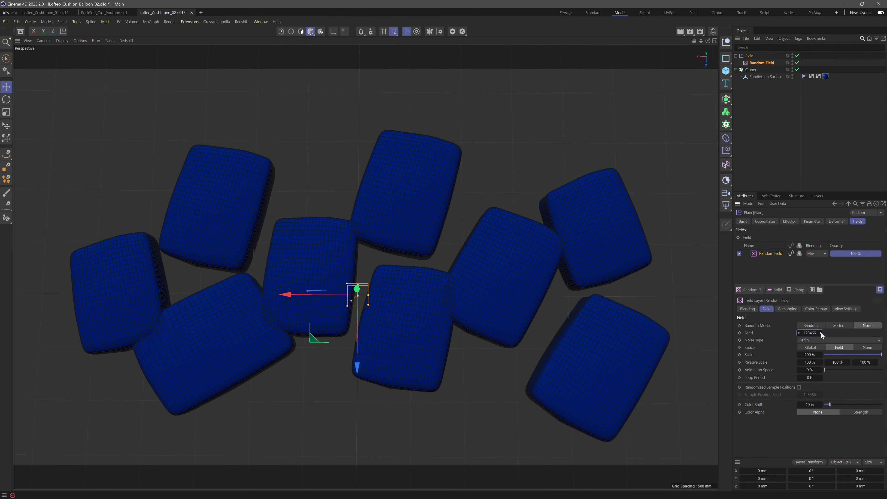
left_click(821, 333)
left_click(820, 333)
left_click(821, 333)
left_click(821, 333)
left_click(821, 333)
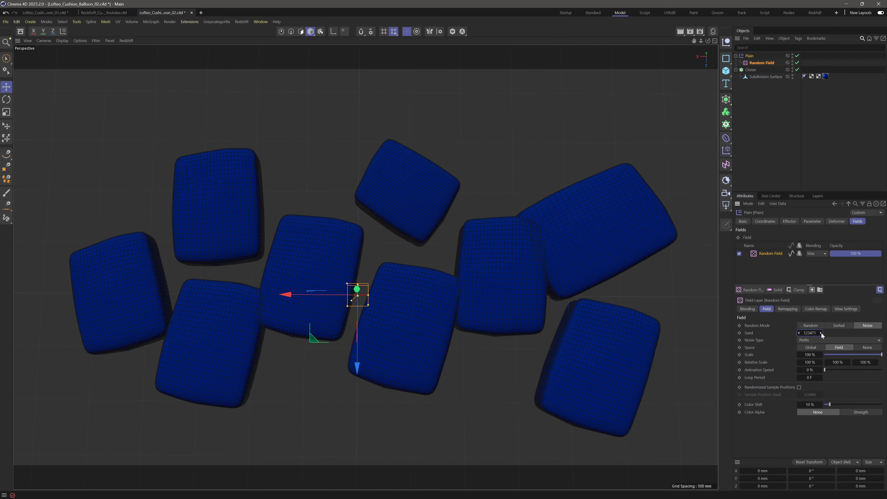
left_click(821, 333)
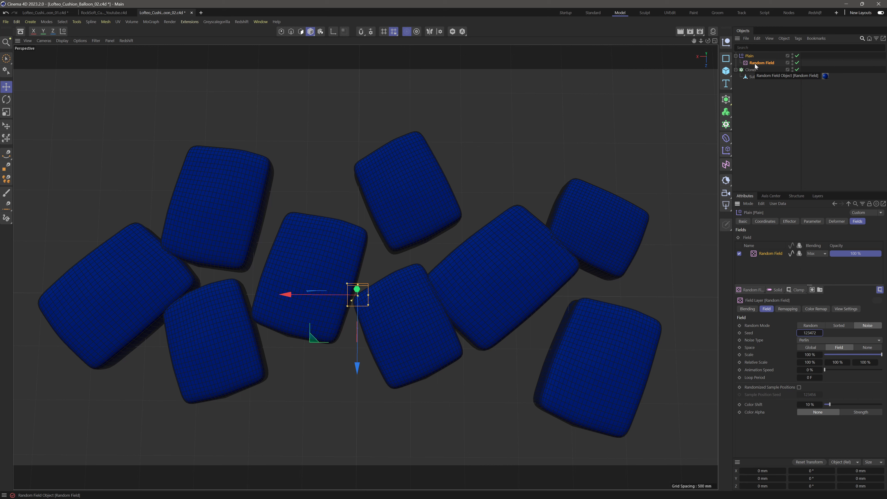
Step: Spread the honeycomb clones apart with a size width of 1216 mm and a size height of about 1526 mm
left_click(753, 70)
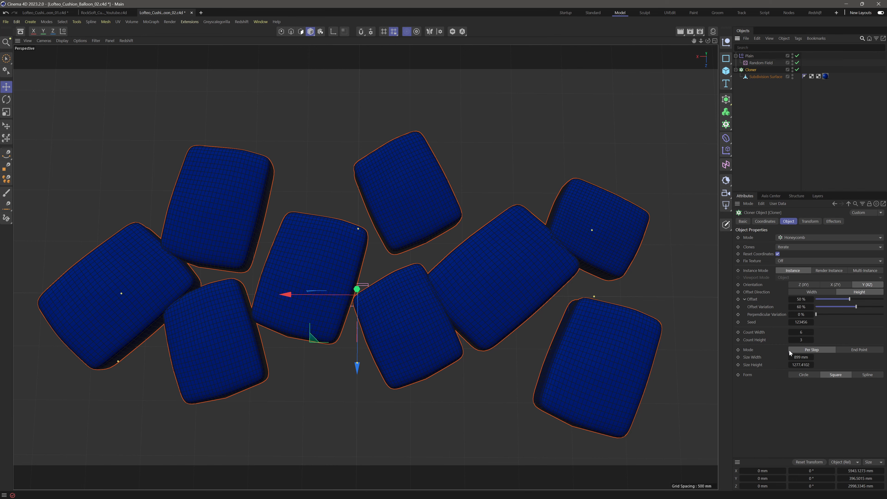
left_click_drag(797, 358, 857, 364)
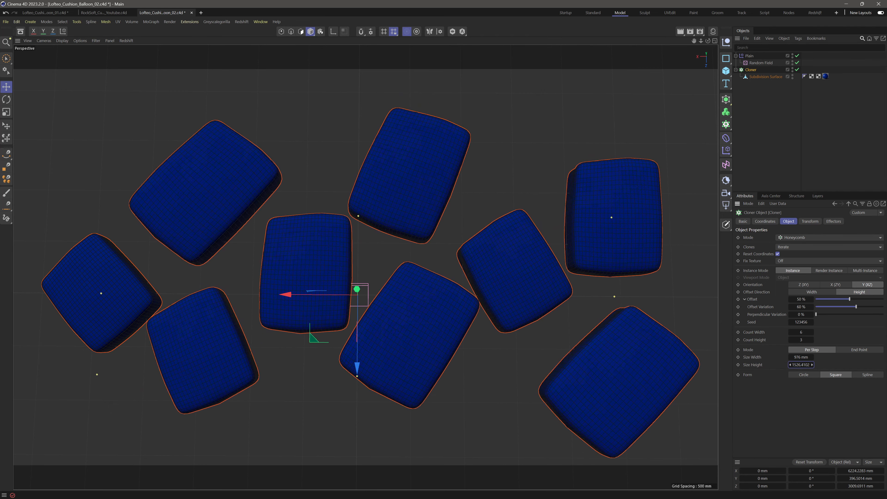
left_click_drag(801, 357, 844, 357)
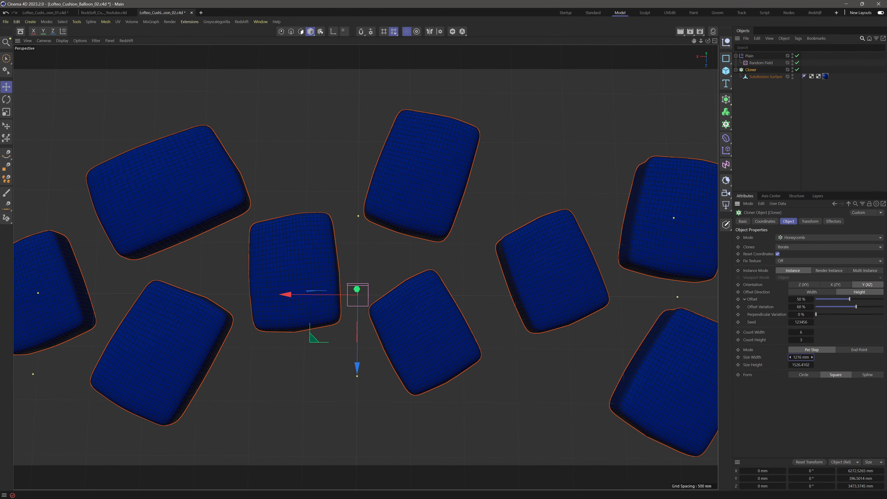
scroll(515, 246, "down", 3)
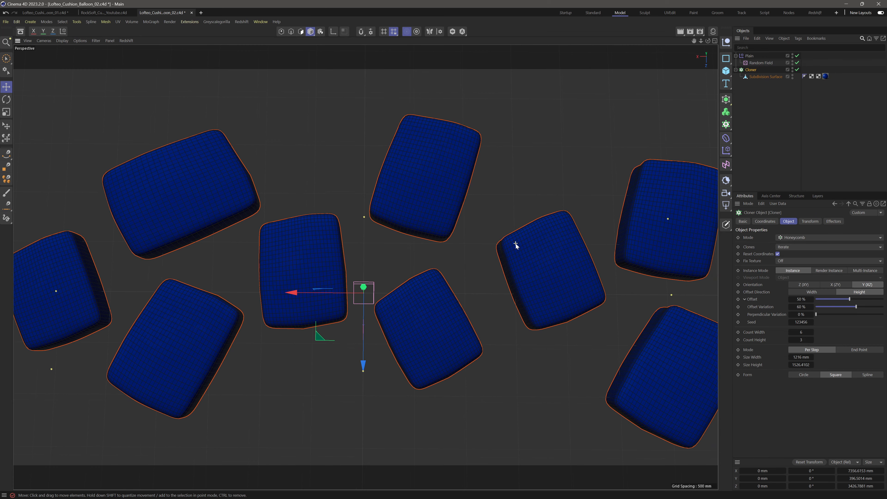
middle_click_drag(522, 251, 491, 252, "alt")
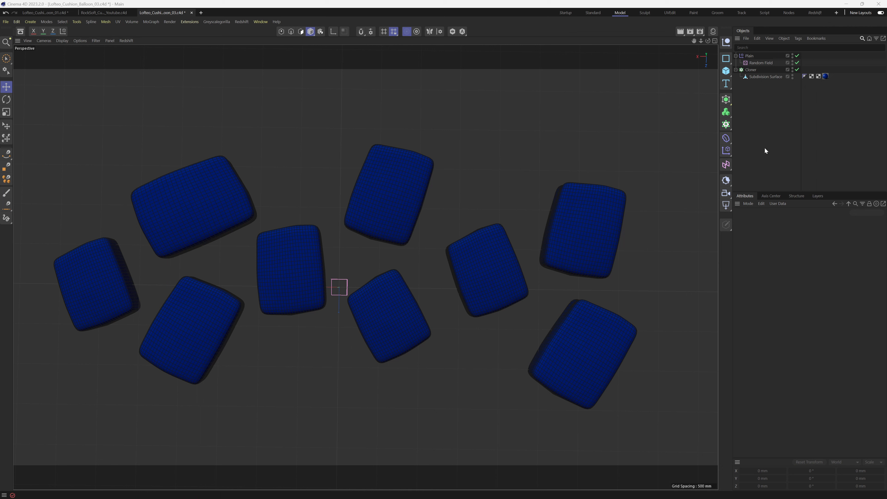
Step: Add a field-driven Vertex Map tag to the Cloner
left_click(753, 70)
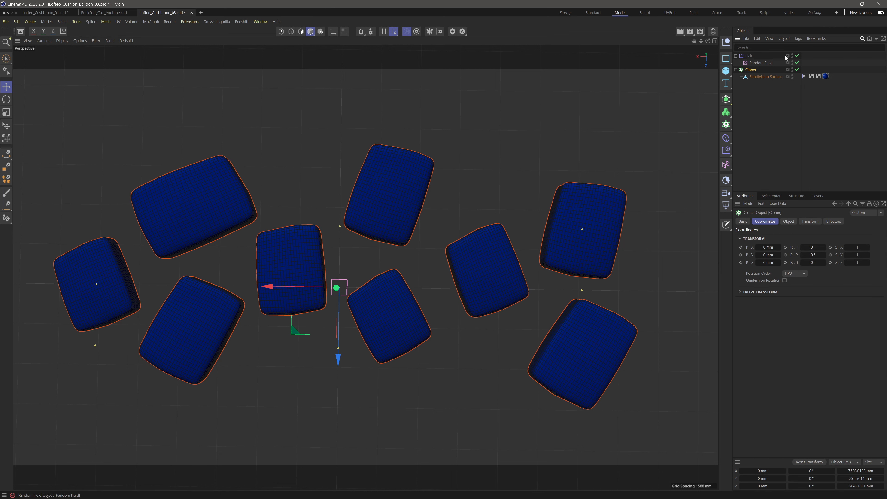
left_click(798, 38)
mouse_move(813, 115)
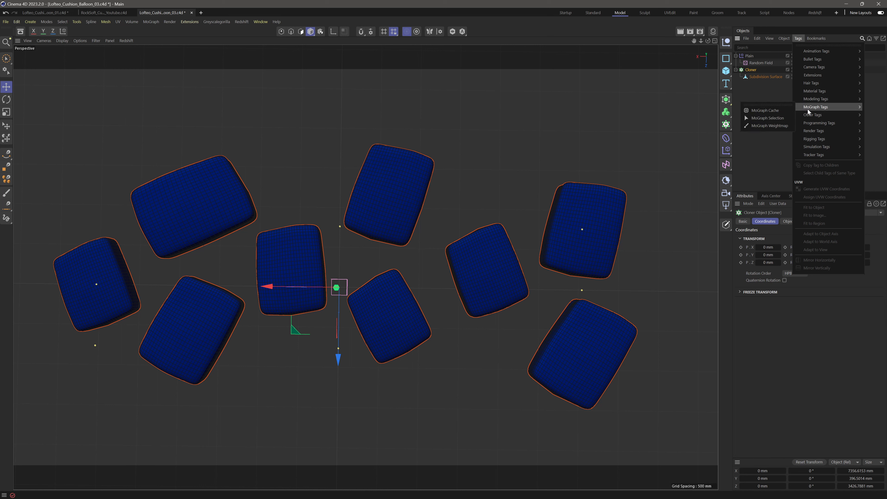
left_click(753, 188)
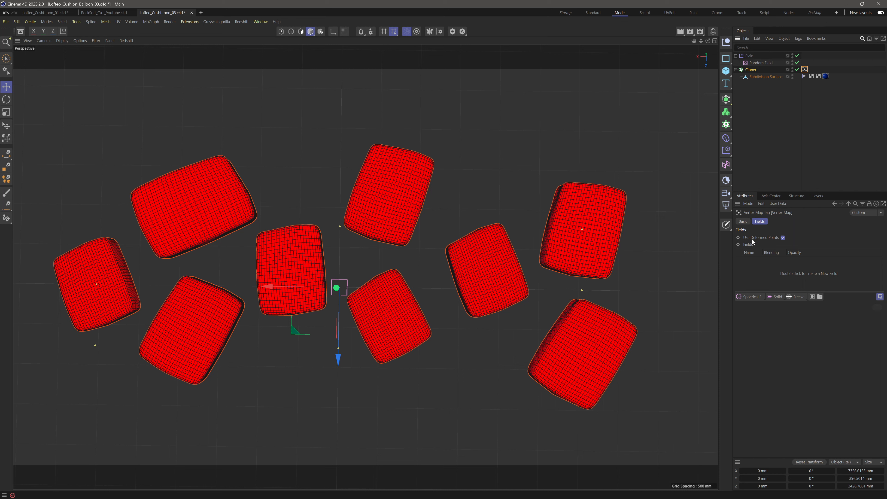
Step: Add a Freeze layer in Grow mode with a 200 mm radius to the vertex map, plus a Spherical Field
left_click(801, 295)
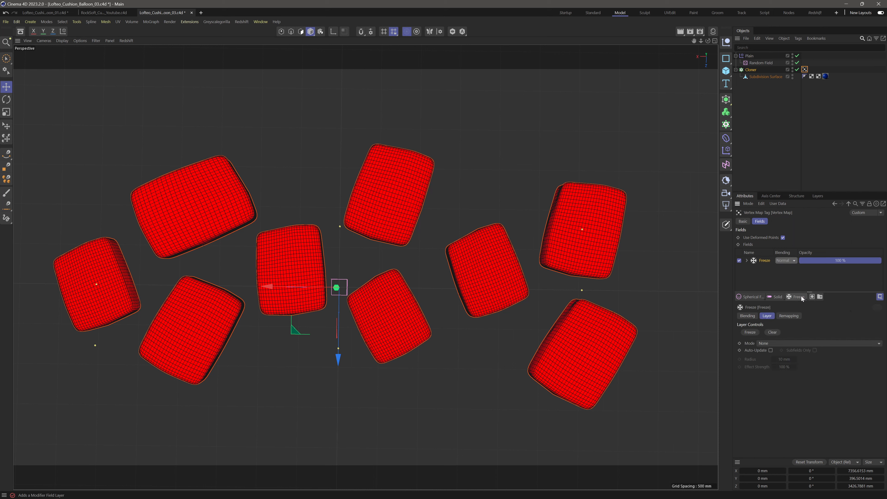
left_click(784, 342)
left_click(784, 382)
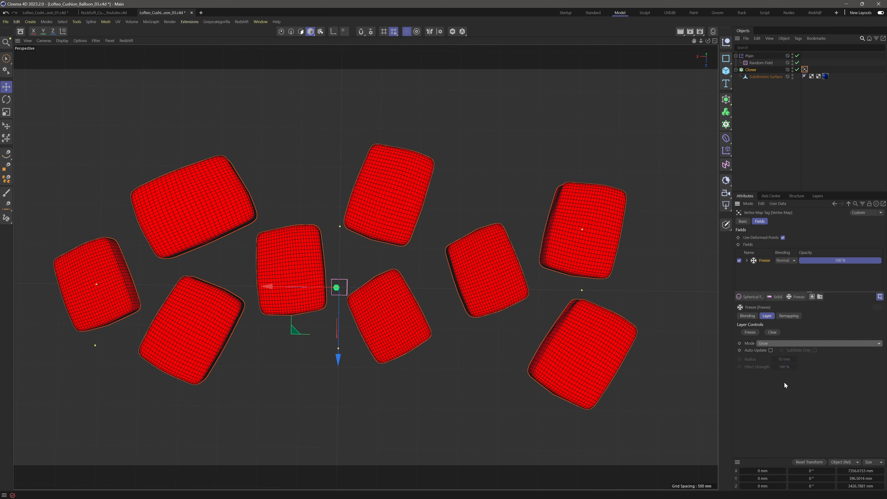
left_click(785, 359)
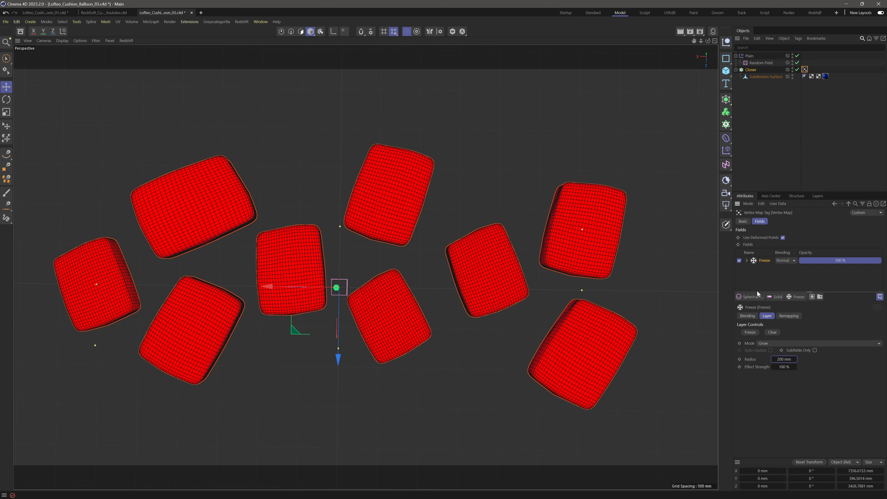
left_click(754, 298)
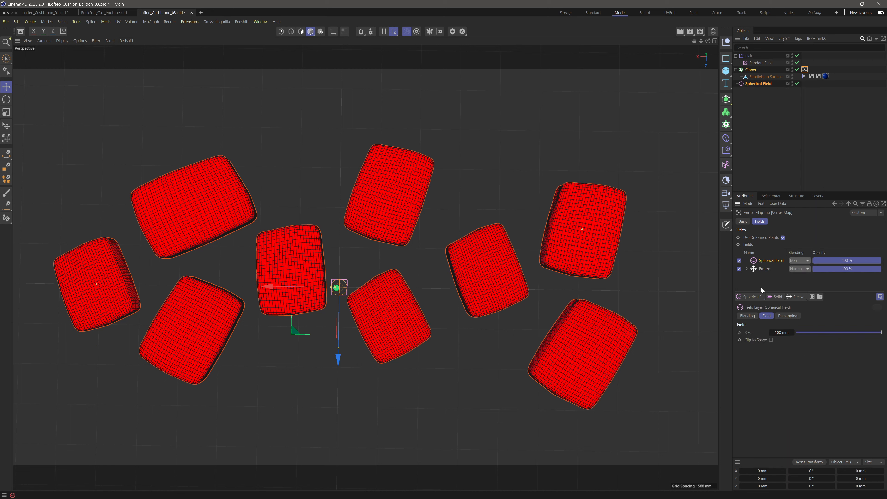
Step: Set the Spherical Field layer's size to 1889 mm
left_click_drag(778, 334, 825, 334)
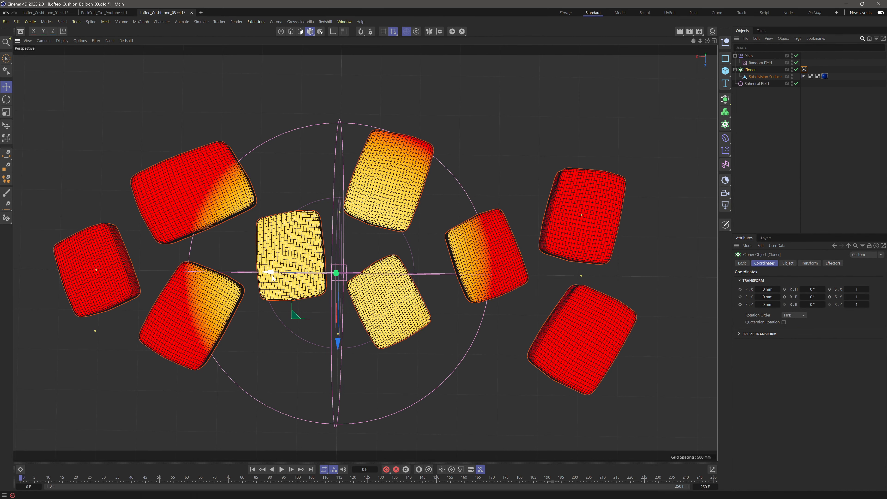
scroll(273, 277, "down", 2)
middle_click_drag(274, 277, 316, 285, "alt")
scroll(316, 286, "down", 1)
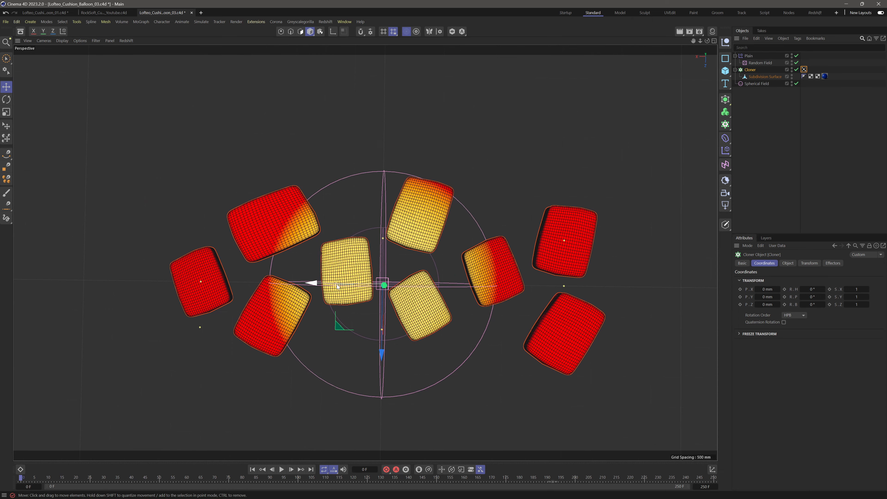
Step: Move the Spherical Field along X to about 5661 mm, beyond the cushions, and keyframe its X position at frame 0
left_click_drag(315, 283, 189, 281)
key("ctrl+z")
left_click(387, 173)
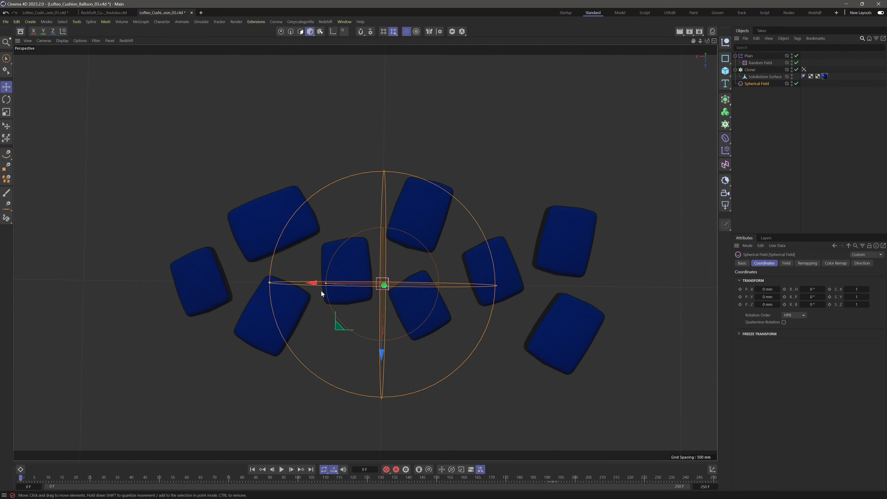
left_click_drag(313, 283, 21, 281)
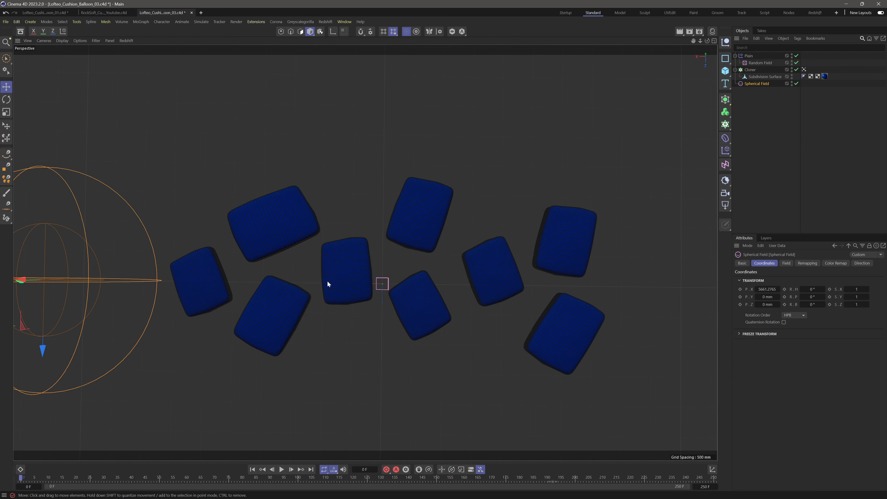
left_click(740, 289)
scroll(187, 295, "down", 2)
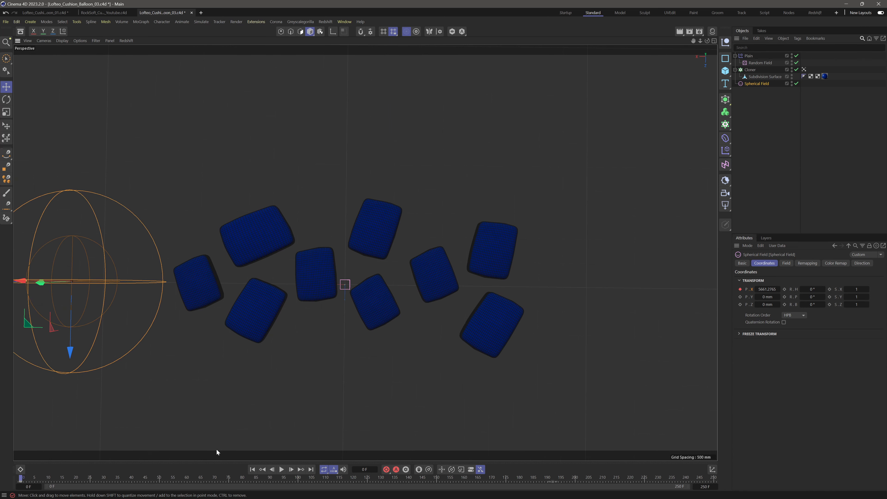
Step: At frame 160, move the Spherical Field past the opposite end of the cushions, to about -5890 mm in X, and keyframe its X position
left_click(364, 468)
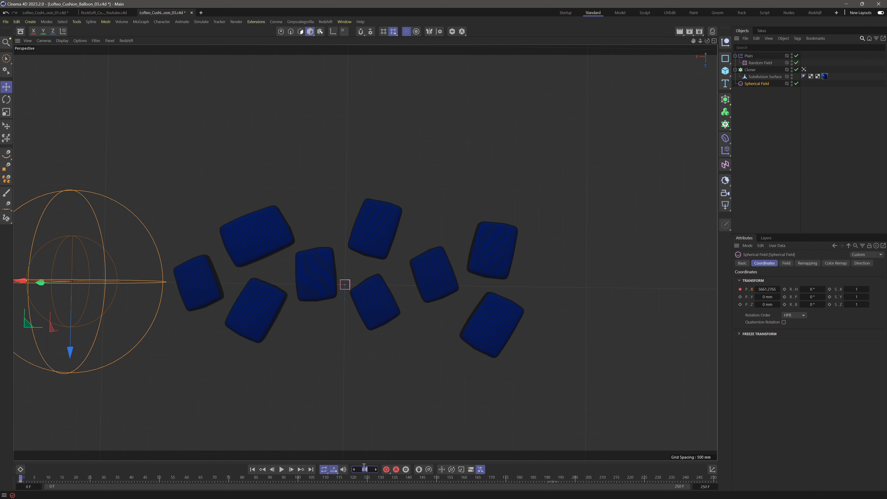
type("160")
key("Return")
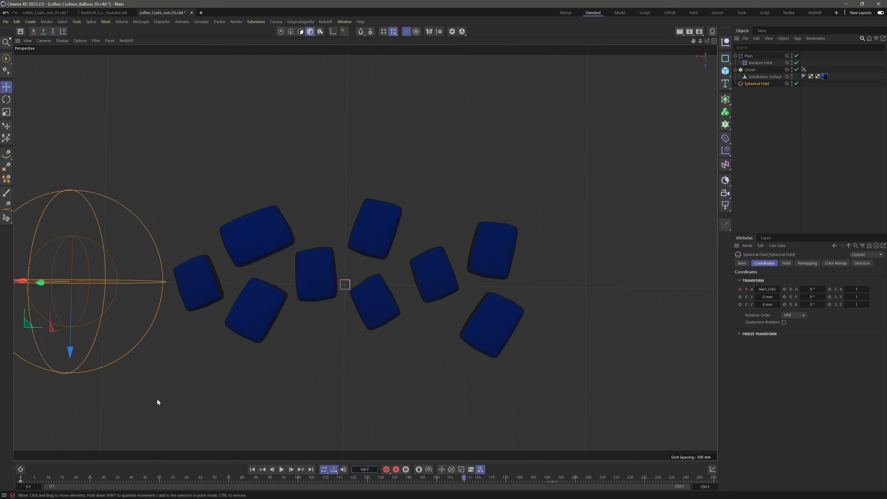
left_click_drag(21, 281, 625, 288)
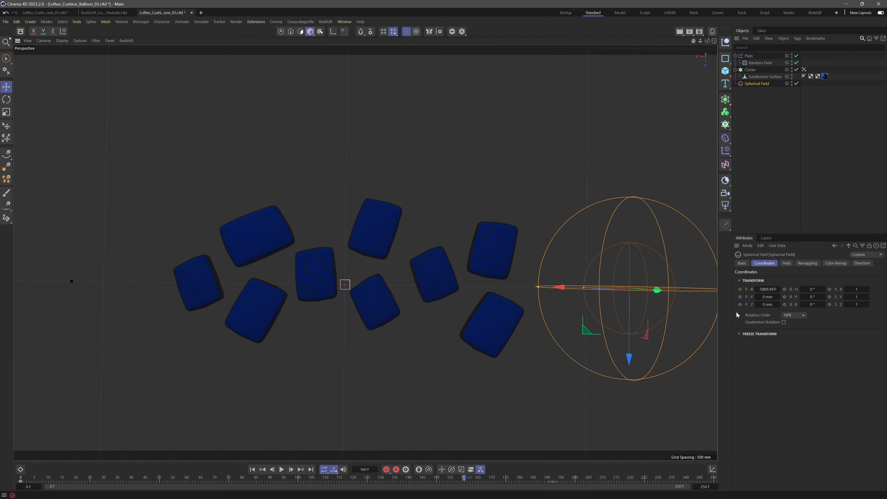
left_click(740, 290)
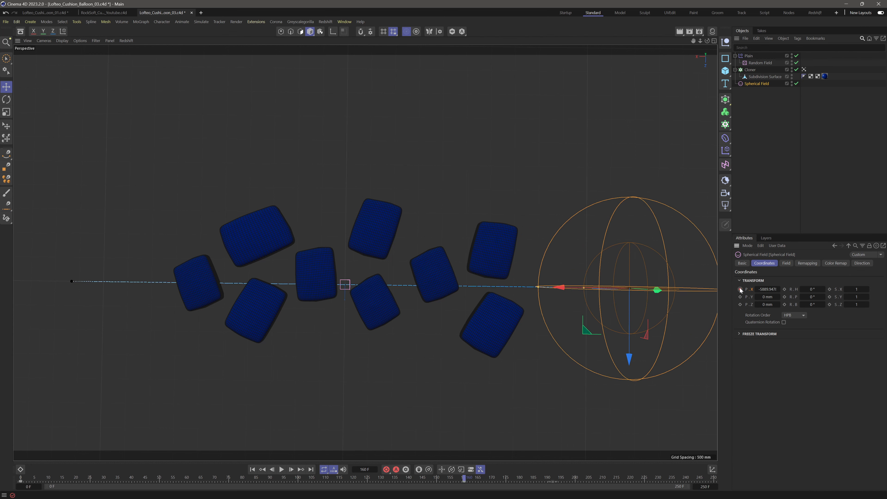
Step: Play the animation from the start with the Cloner's vertex map displayed to check how the weights spread across the cushions
left_click(252, 469)
left_click(282, 469)
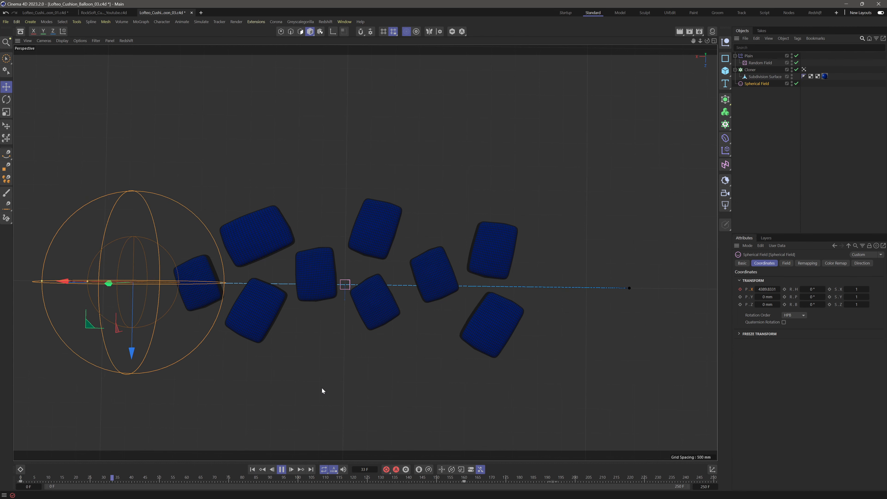
left_click(803, 69)
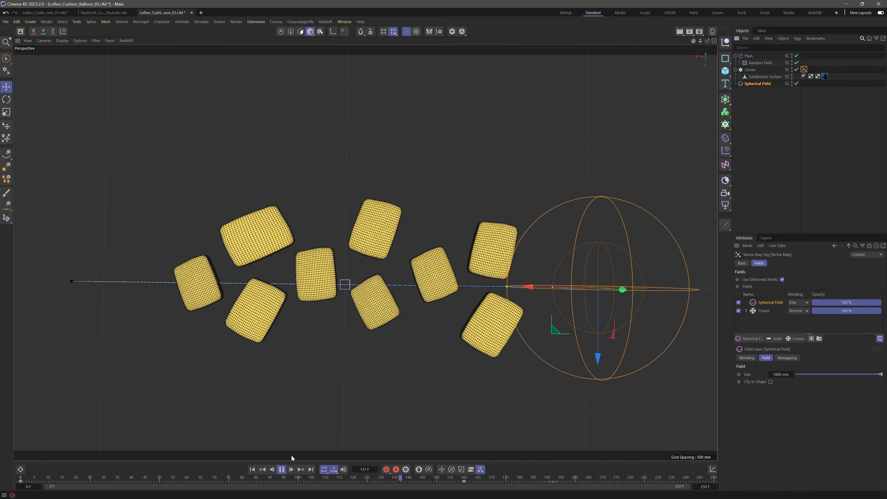
left_click(252, 470)
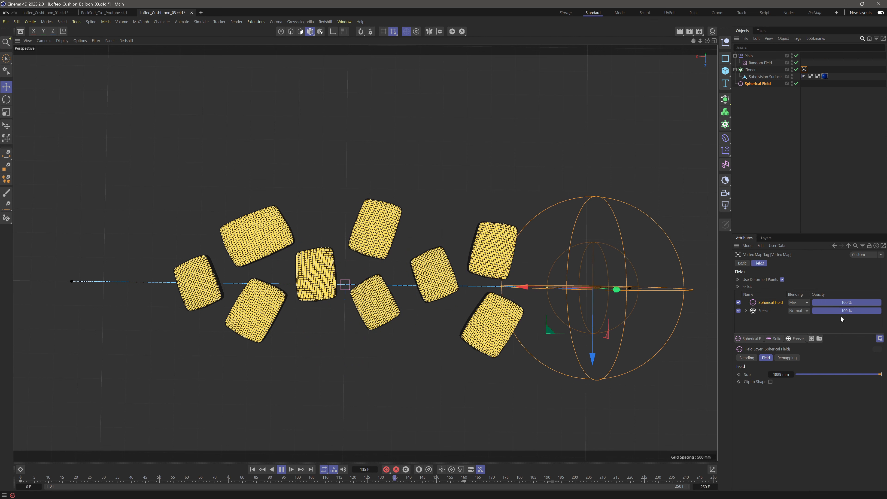
left_click(506, 177)
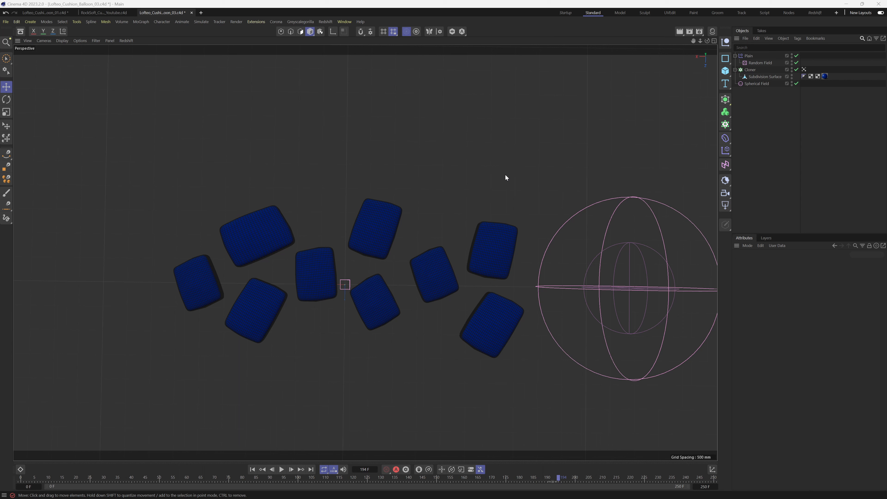
Step: Add a Balloon simulation tag to the Cloner, with the Vertex Map as its balloon map and an expansion time of 15 frames
left_click(753, 69)
left_click(796, 39)
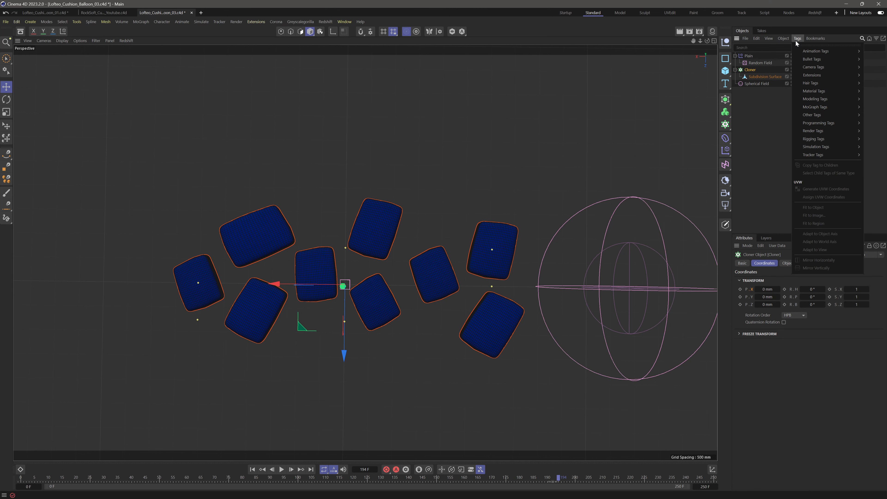
mouse_move(810, 142)
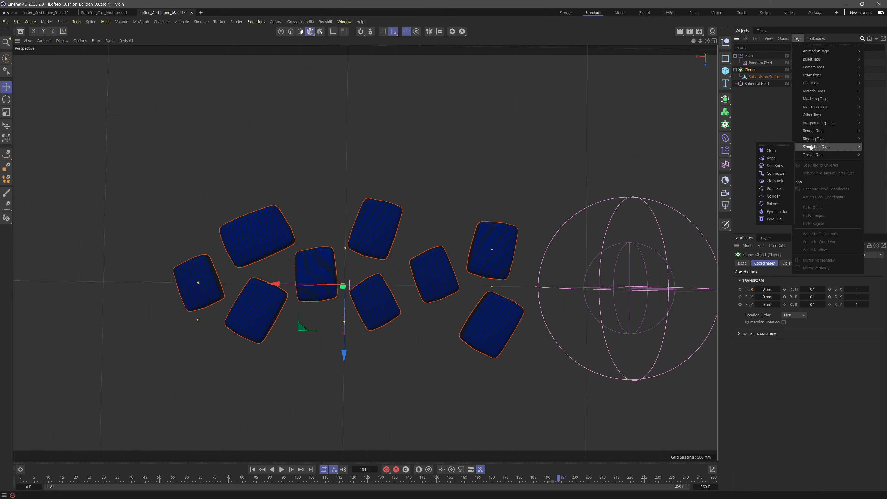
left_click(773, 202)
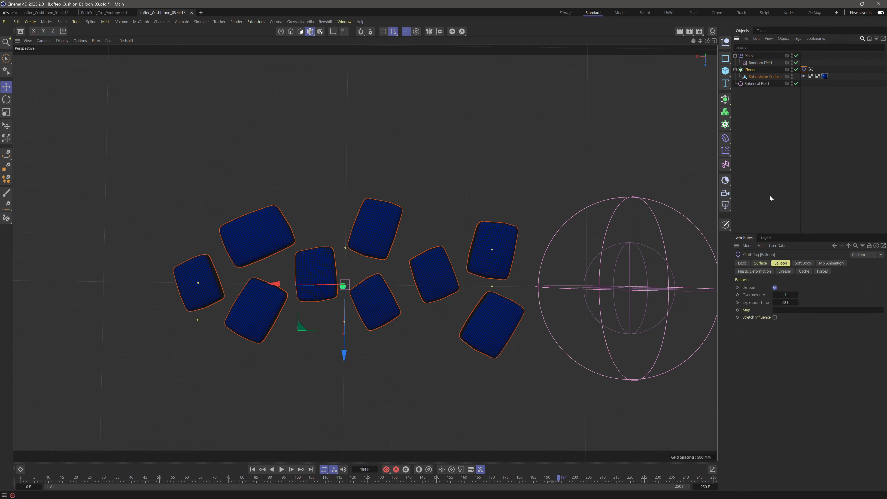
left_click_drag(811, 70, 812, 314)
left_click(784, 302)
type("15")
key("Return")
Step: Enable With Pins under the Balloon tag's mix animation and assign the Vertex Map as its map
left_click(834, 264)
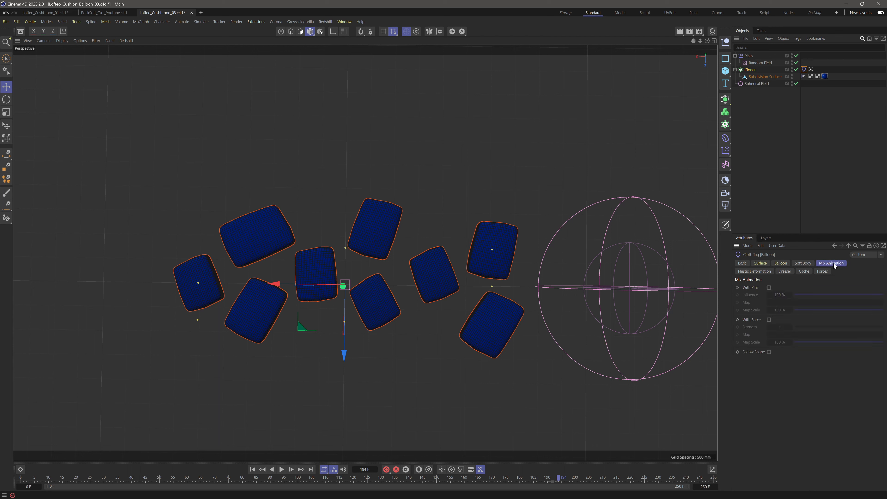
left_click(768, 287)
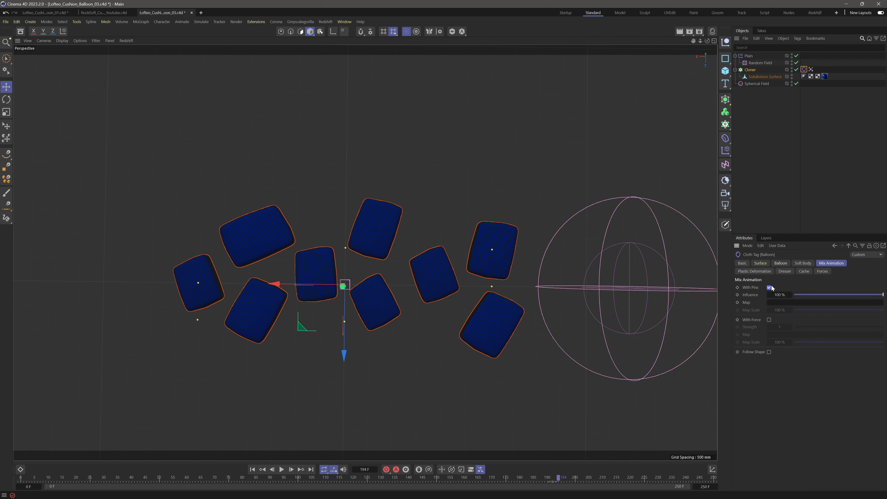
left_click_drag(811, 69, 805, 303)
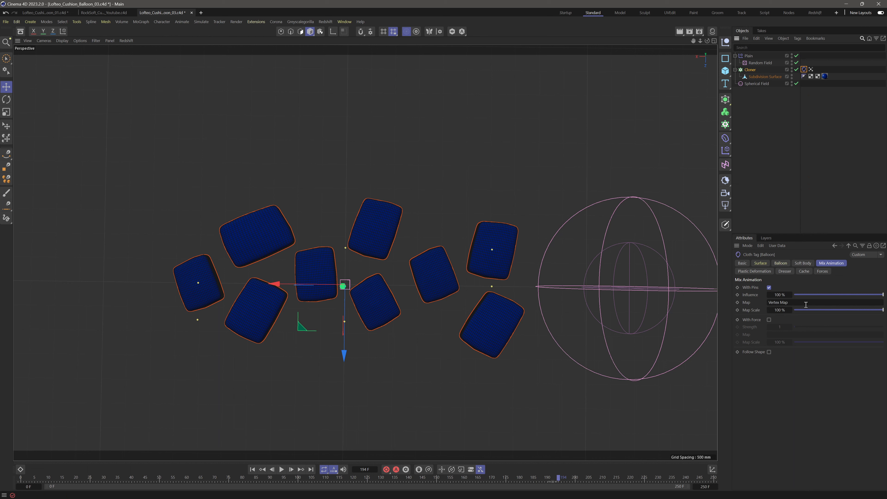
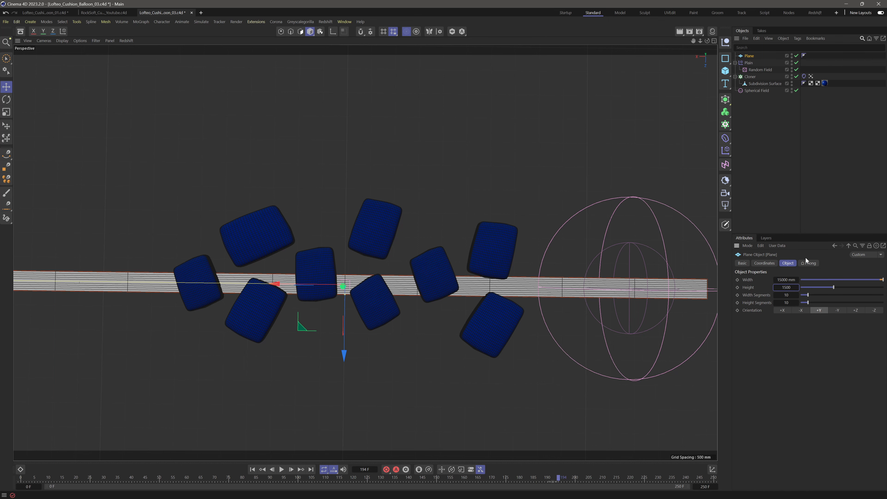
Step: Set the plane's height to 15000 mm and add a Collider simulation tag to it
type("0")
key("Return")
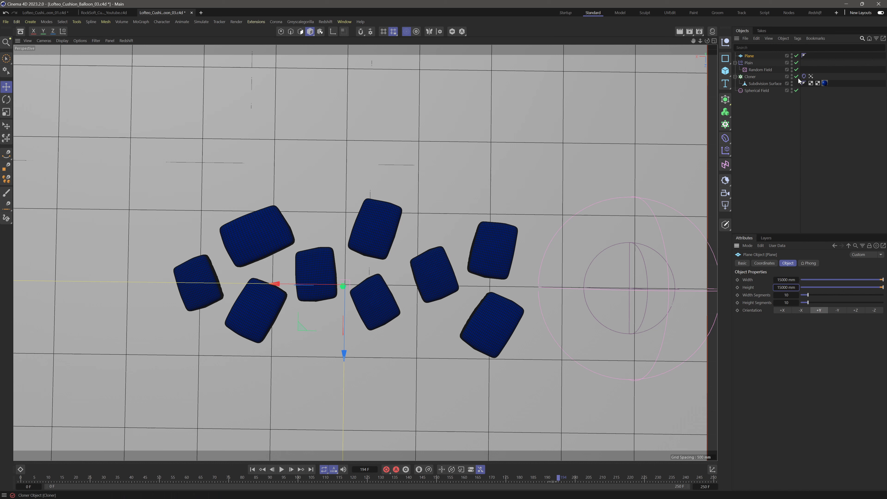
left_click(745, 57)
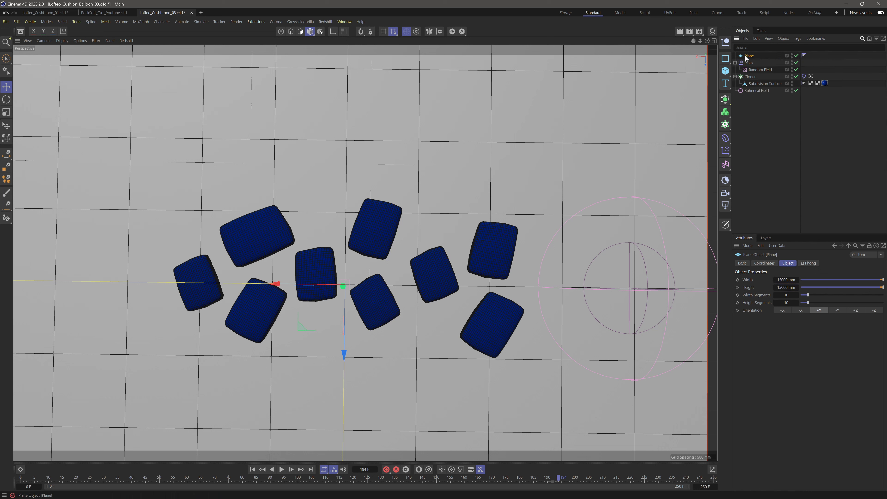
left_click(797, 39)
mouse_move(804, 150)
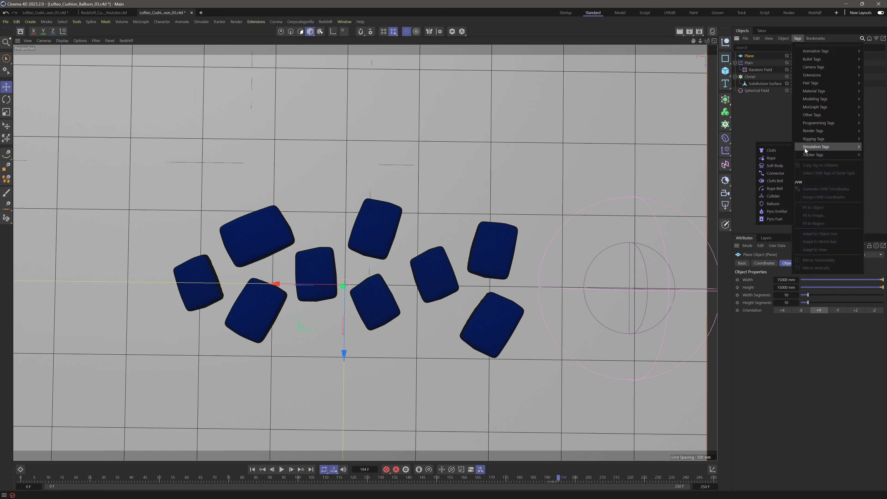
left_click(775, 197)
Step: In the Front view, lower the plane to the underside of the cushions and return to the Perspective view
middle_click(443, 191)
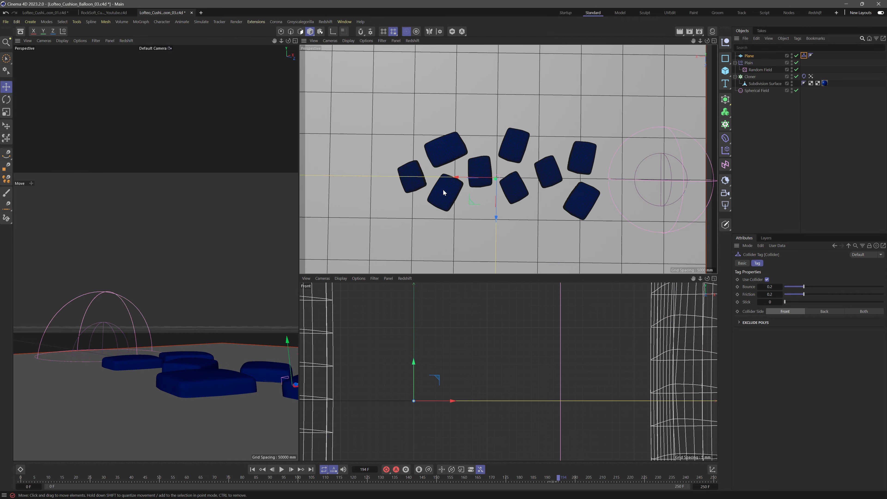
middle_click(470, 376)
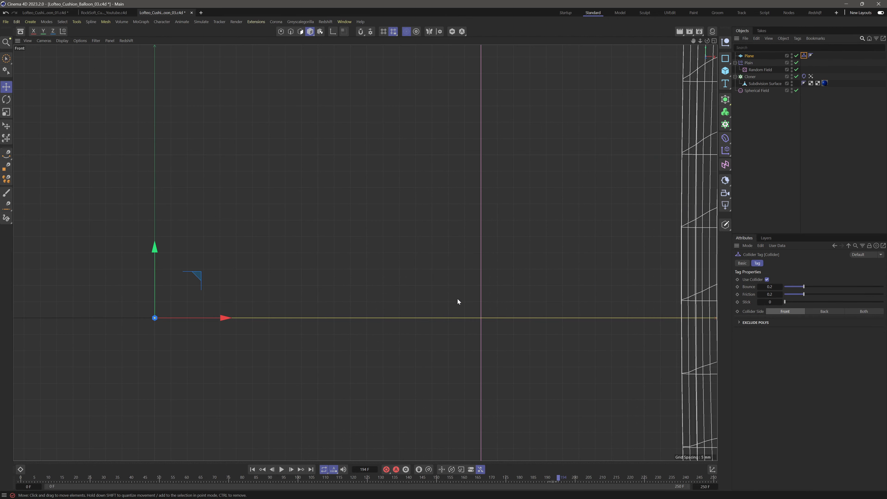
scroll(466, 245, "down", 10)
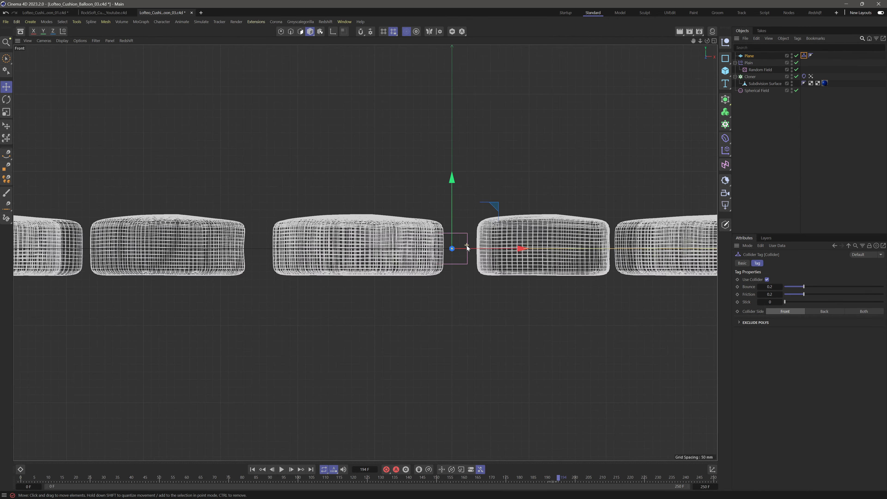
left_click(62, 40)
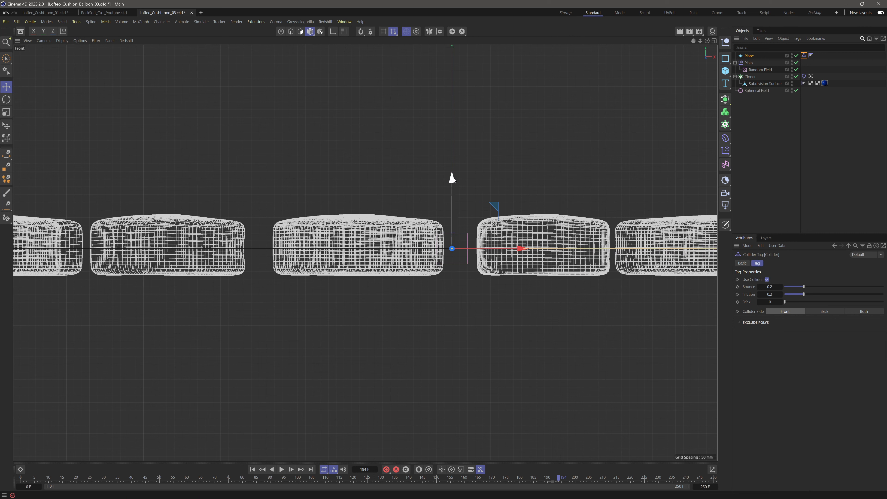
left_click_drag(453, 179, 458, 206)
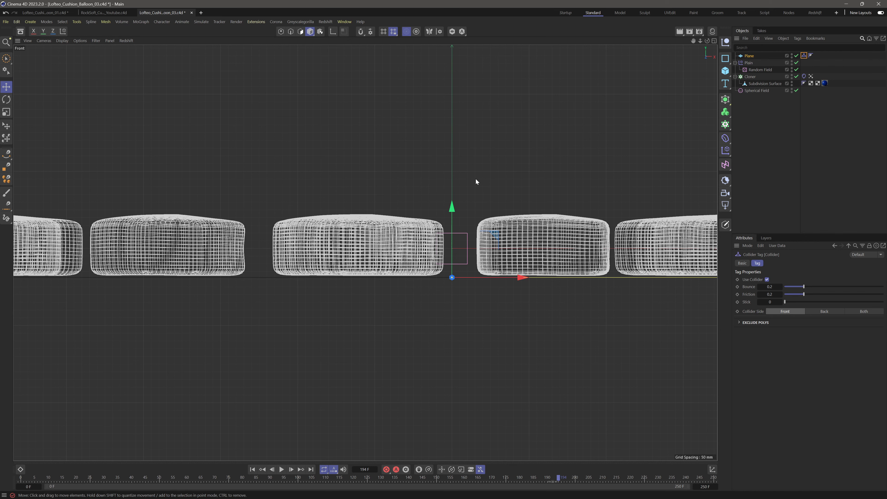
middle_click(478, 166)
middle_click(478, 166)
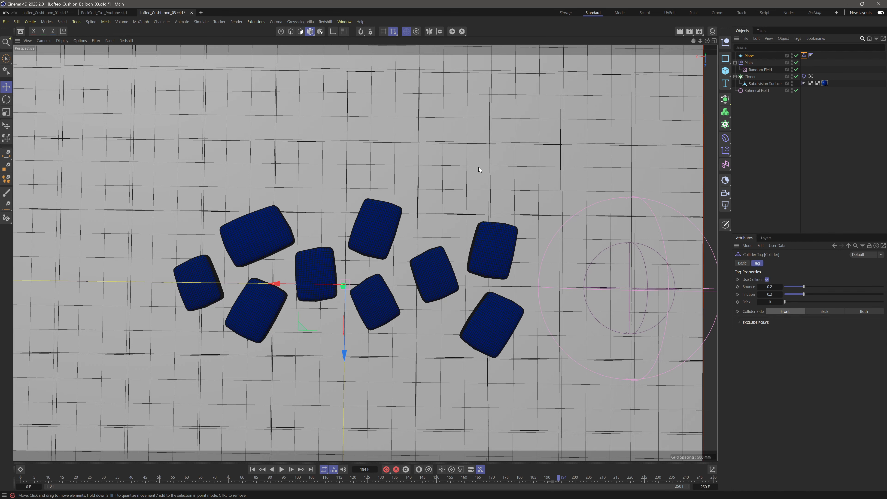
Step: Play the balloon simulation from the first frame to check the cushions inflating above the plane, and stop it around frame 156
left_click_drag(471, 276, 457, 325, "alt")
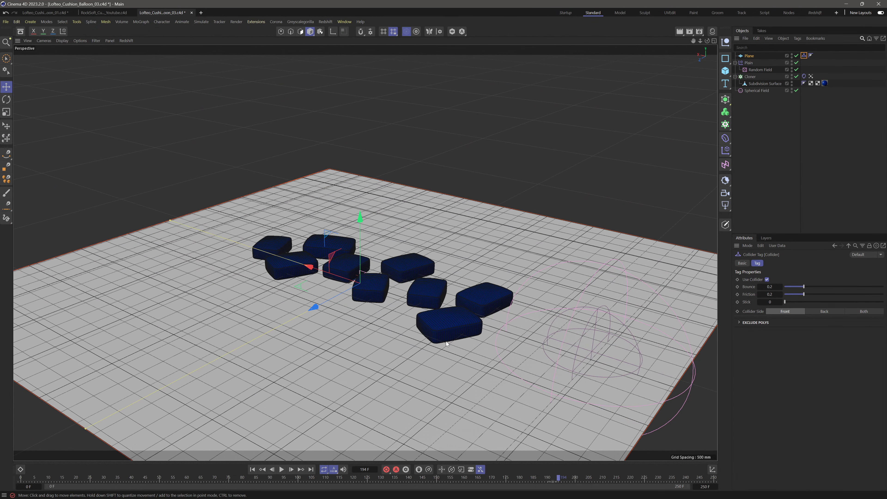
left_click(252, 469)
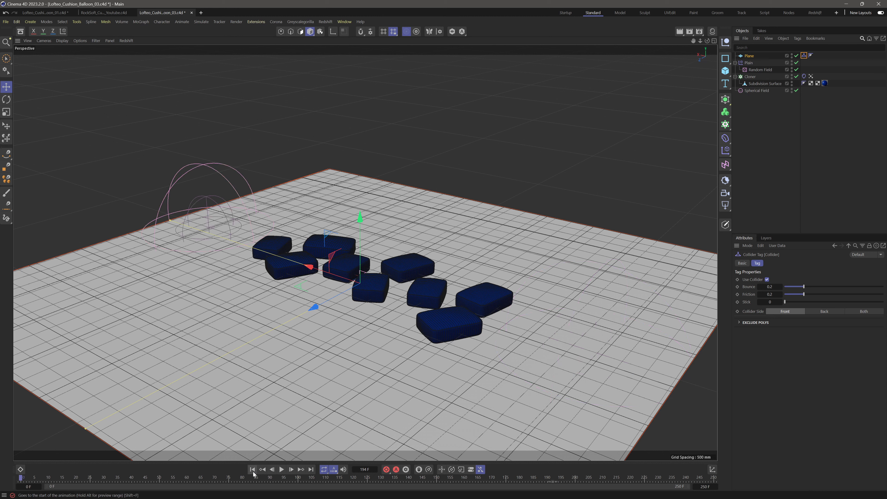
left_click(281, 470)
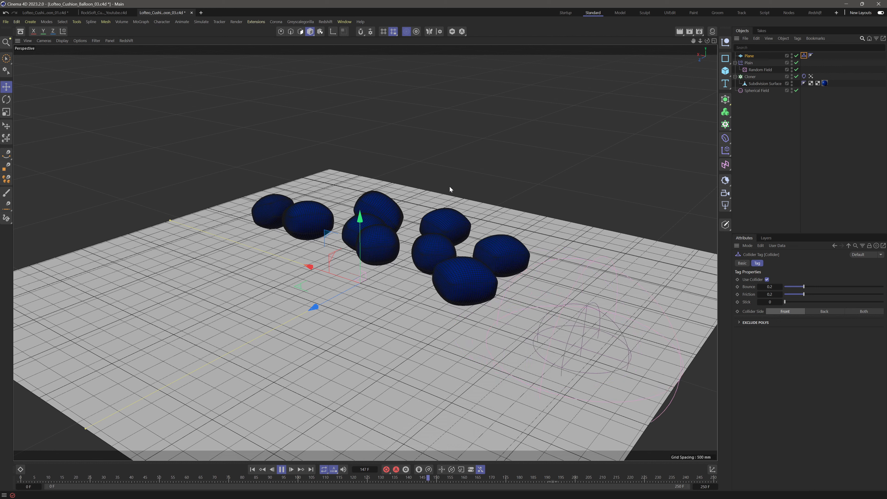
left_click(282, 469)
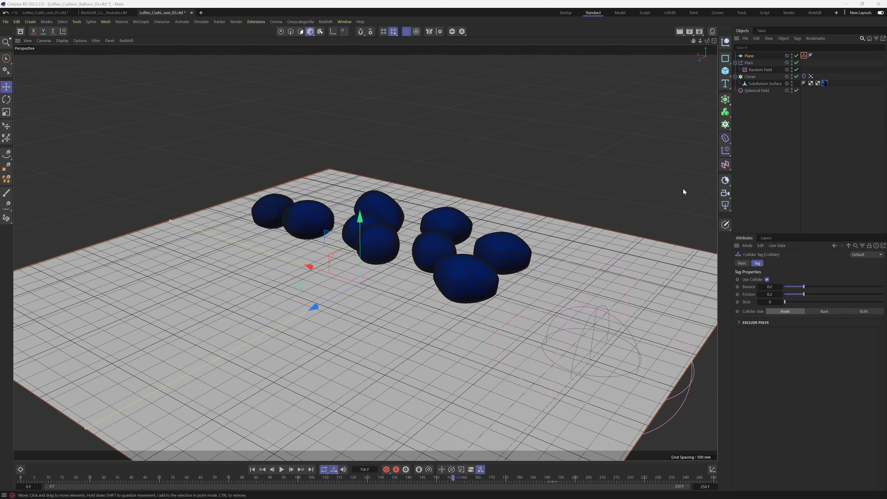
Step: Add a Redshift camera and set its Y and Z positions to 0 mm
left_click(722, 193)
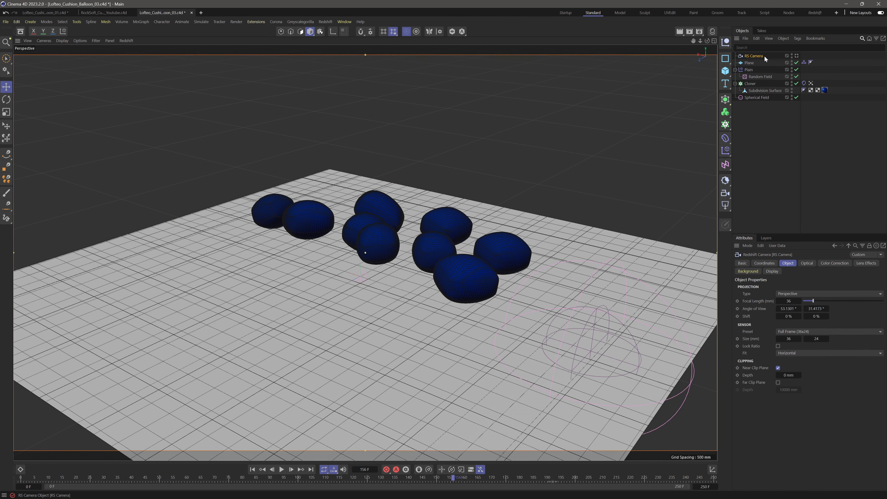
left_click(769, 263)
double_click(771, 297)
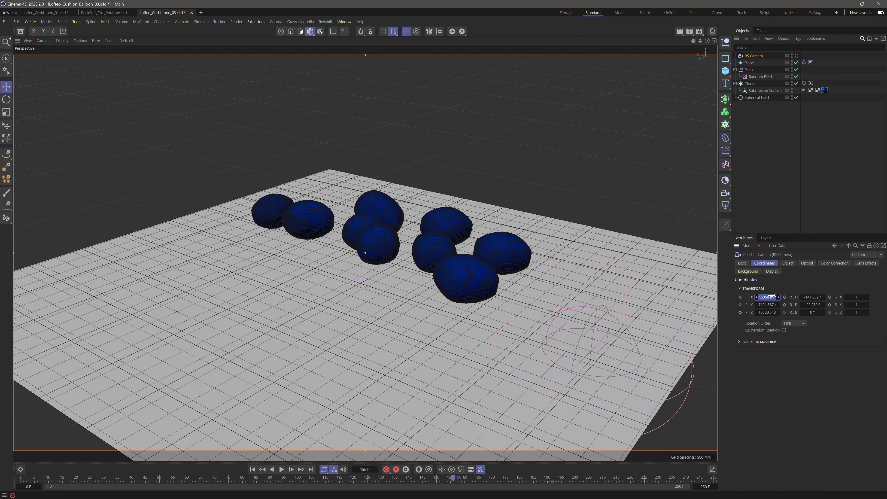
double_click(767, 305)
type("0")
key("Return")
double_click(769, 313)
type("0")
key("Return")
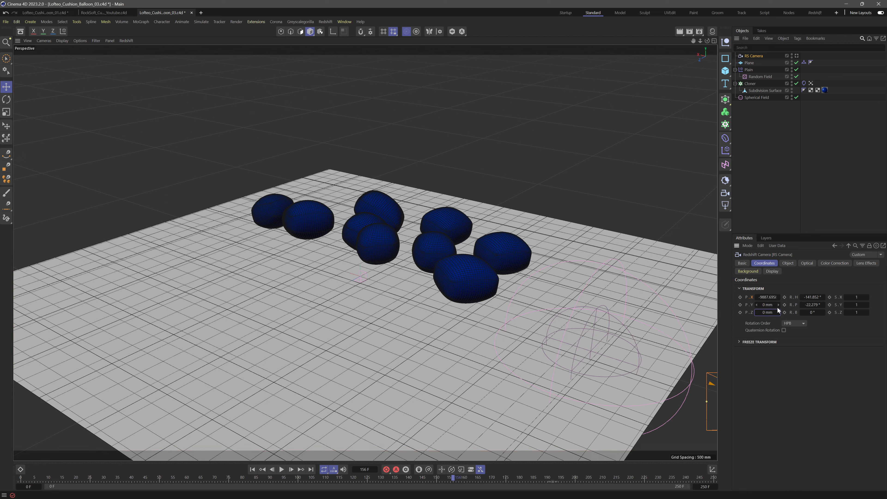
Step: Set the camera's heading and pitch rotations to 0° and its X position to 0 mm
double_click(811, 297)
type("0")
key("Return")
double_click(811, 304)
type("0")
key("Return")
double_click(771, 297)
type("0")
key("Return")
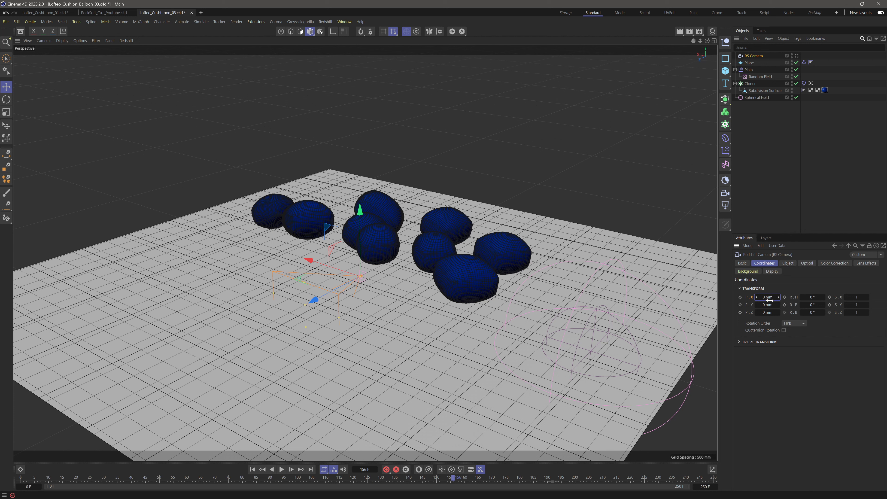
Step: Set the camera's heading rotation to -90° so it faces along the row of cushions
left_click_drag(816, 297, 790, 297)
double_click(816, 298)
type("-90")
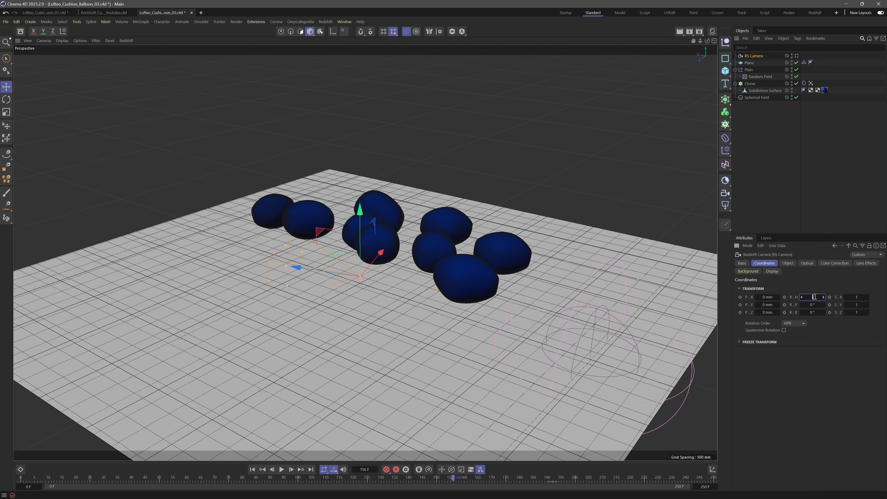
key("Return")
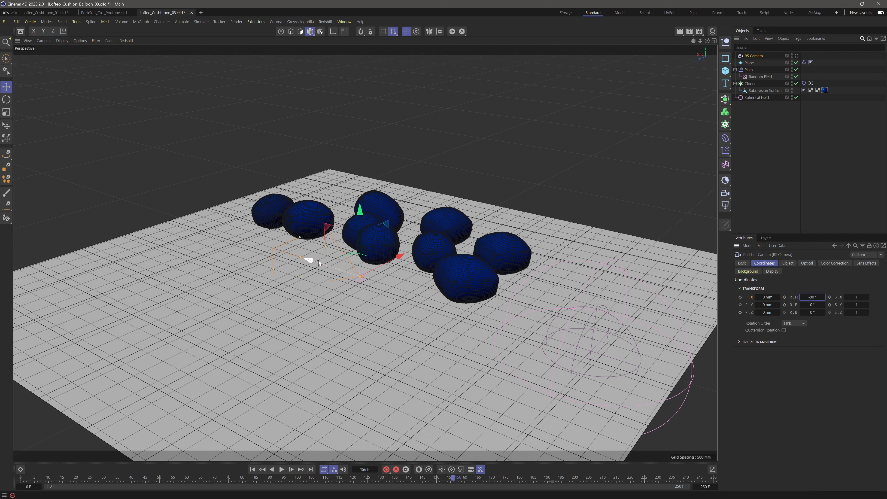
Step: Move the camera back beyond the plane's edge to about -8620 mm in X and raise it to about 1520 mm in Y
left_click_drag(318, 260, 558, 319)
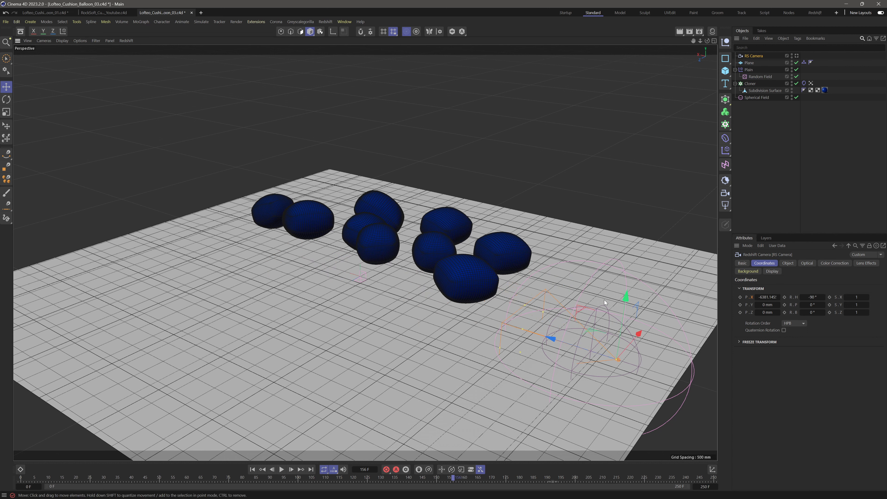
left_click_drag(626, 293, 629, 246)
left_click_drag(556, 291, 684, 316)
middle_click_drag(626, 339, 528, 327, "alt")
scroll(527, 328, "down", 1)
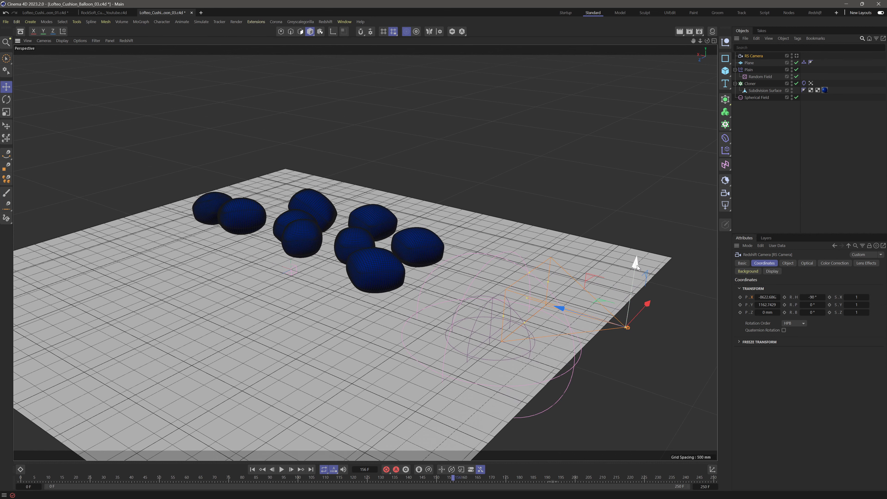
left_click_drag(637, 265, 639, 246)
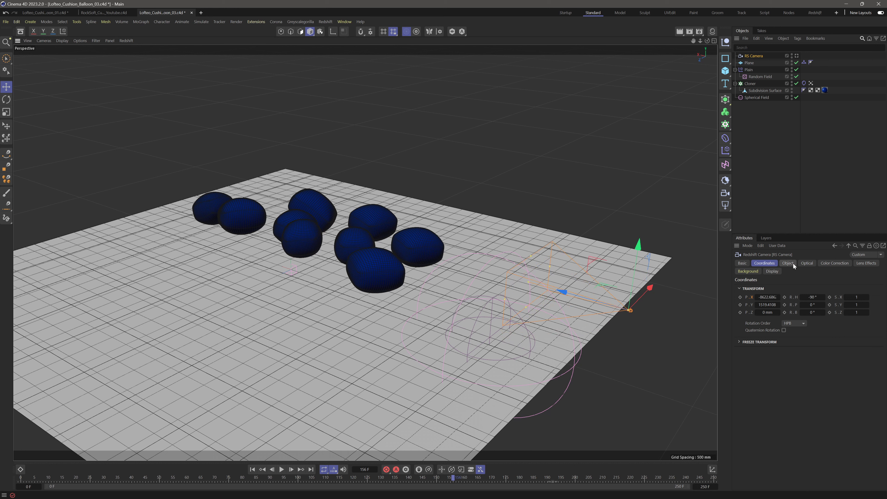
Step: Set the camera's focal length to 50 mm
left_click(792, 264)
double_click(789, 301)
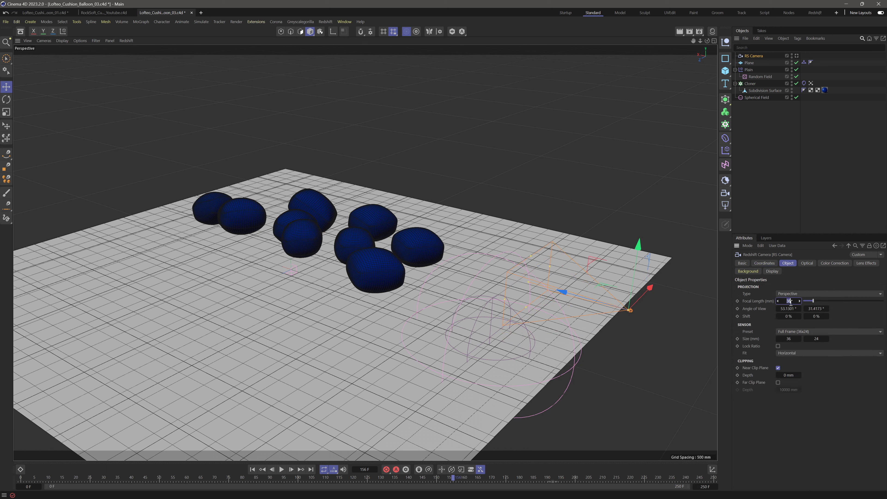
type("50")
key("Return")
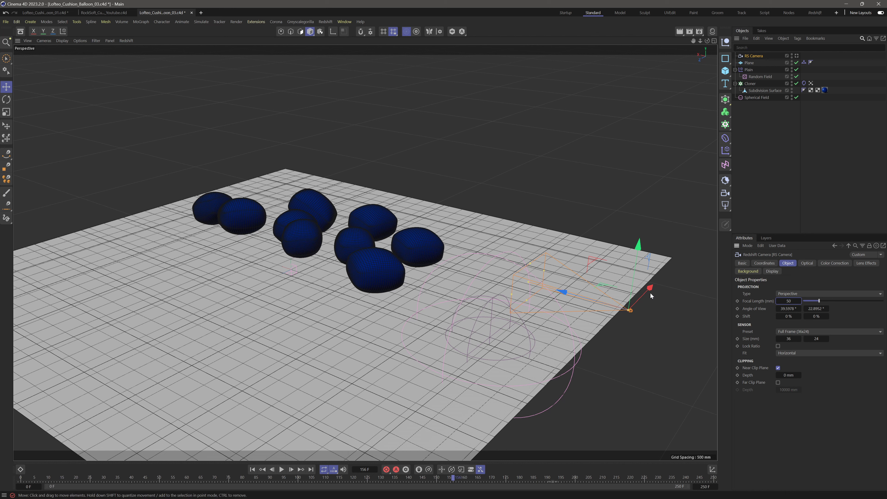
Step: Extend the camera's focus plane to the nearest cushions and fine-tune the focus distance to about 5430 mm
left_click_drag(528, 283, 389, 257)
mouse_move(391, 243)
left_mouse_down()
mouse_move(359, 240)
mouse_move(382, 241)
left_mouse_up()
left_click(805, 262)
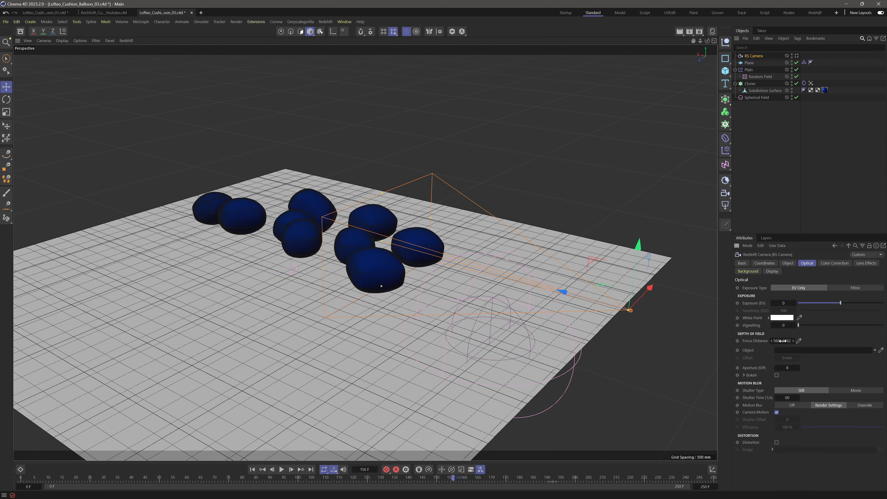
mouse_move(782, 341)
left_mouse_down()
mouse_move(791, 341)
mouse_move(770, 341)
left_mouse_up()
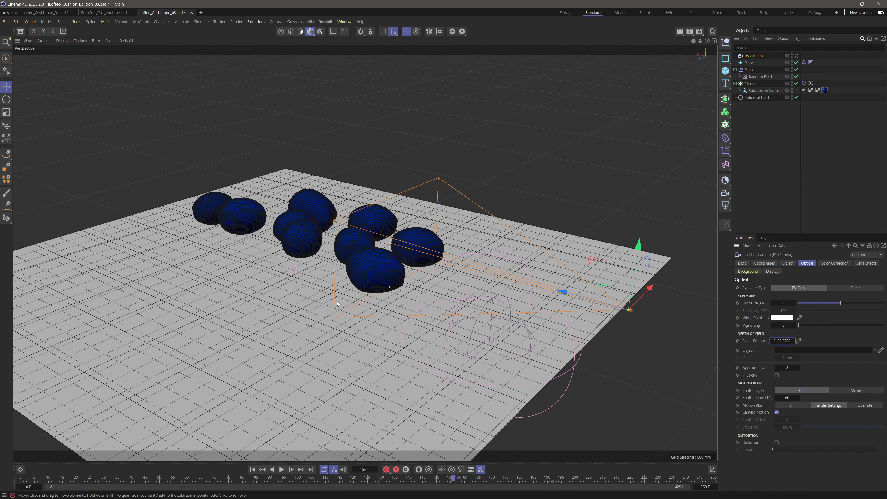
Step: Switch to the multi-view layout and make the tall perspective viewport look through the RS Camera
middle_click(278, 198)
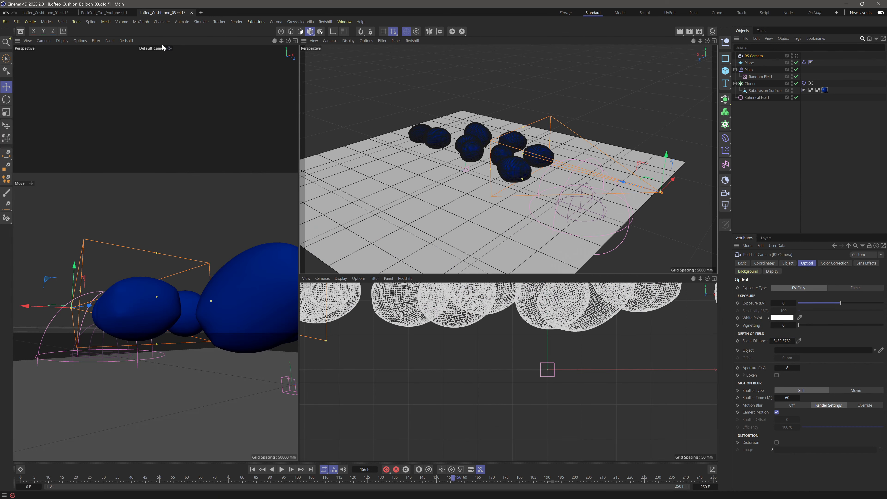
left_click(169, 49)
left_click(179, 64)
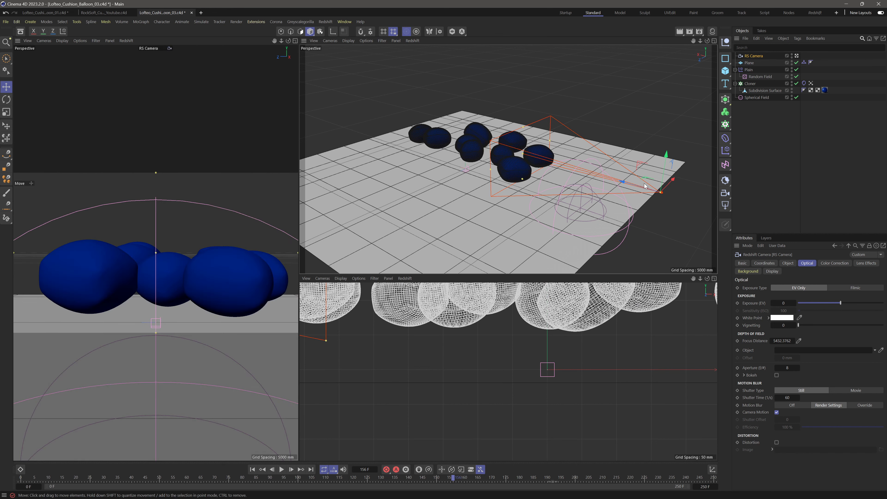
Step: Pull the camera farther back from the cushions, return to the first frame and lower the camera slightly to improve the framing
left_click_drag(622, 181, 698, 214)
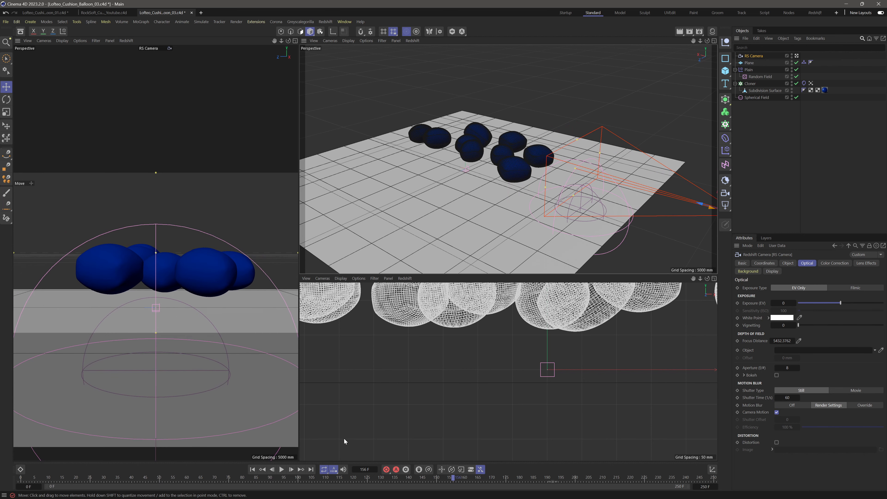
left_click(252, 469)
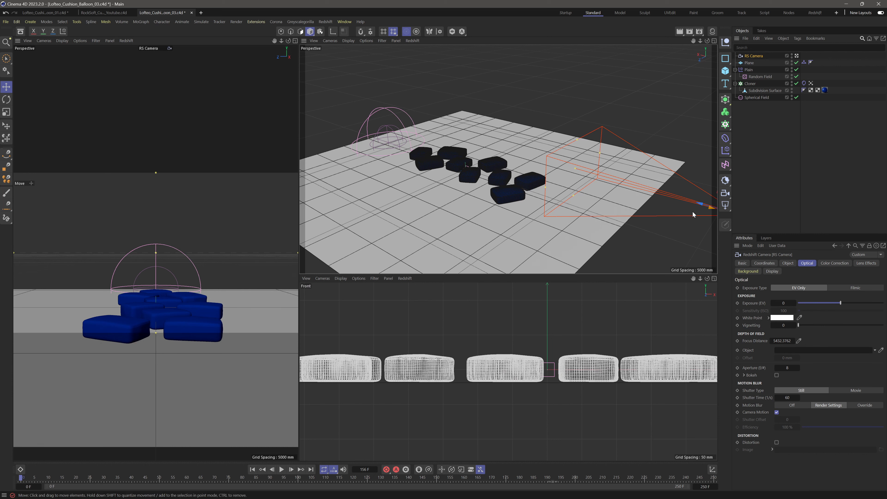
scroll(604, 222, "down", 3)
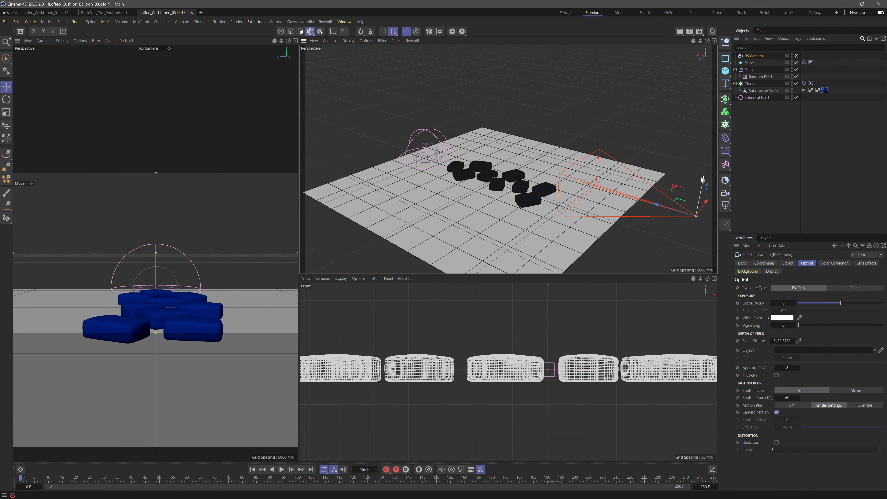
left_click_drag(703, 184, 706, 194)
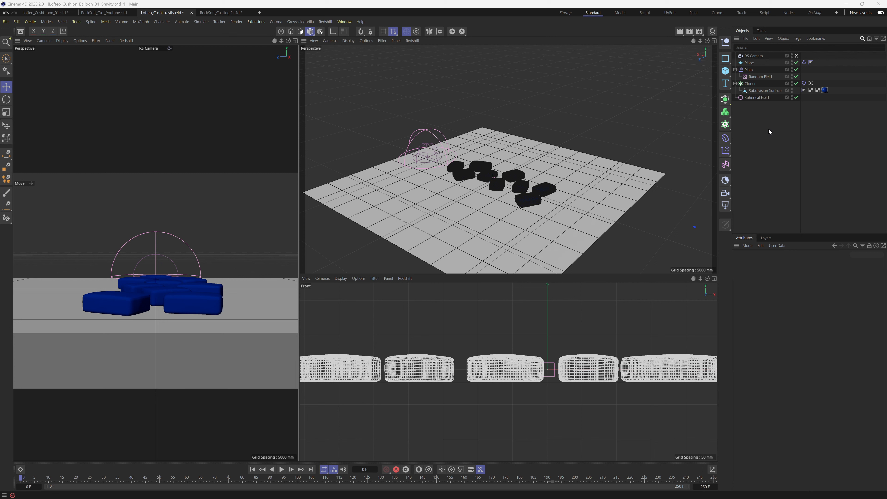
Step: Add a Gravity object to the scene and set its mode to Force
key("shift+c")
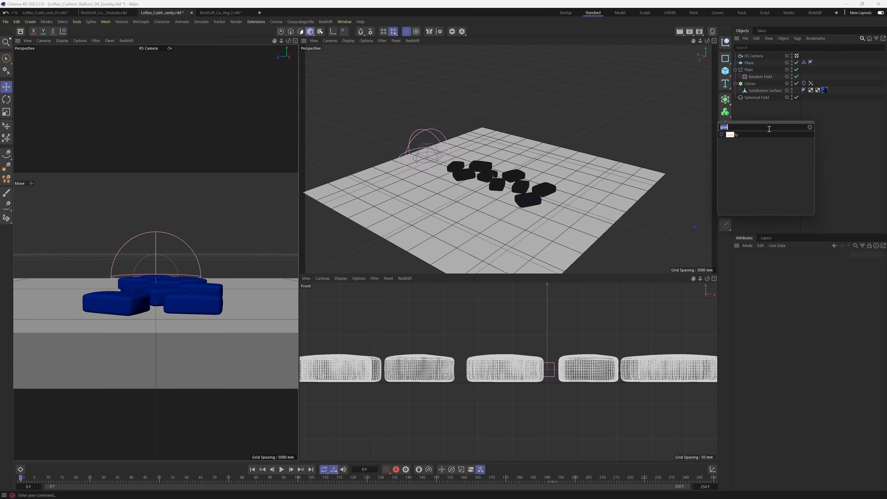
left_click(736, 128)
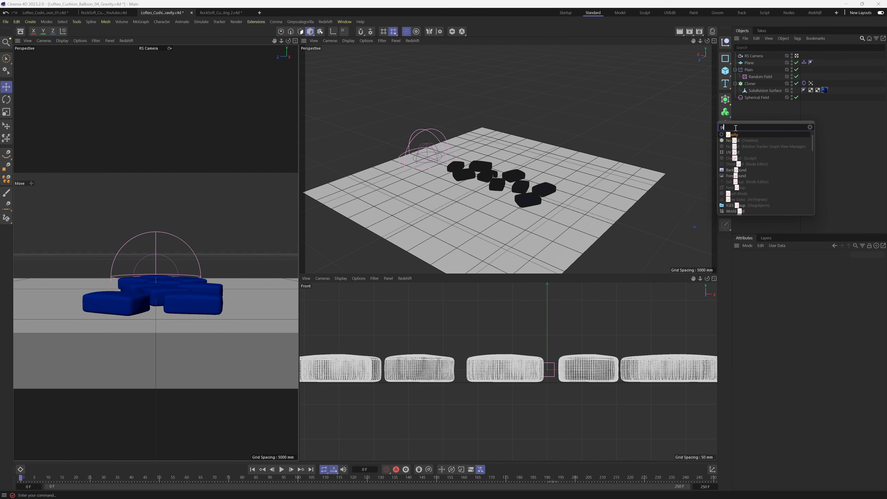
left_click(733, 135)
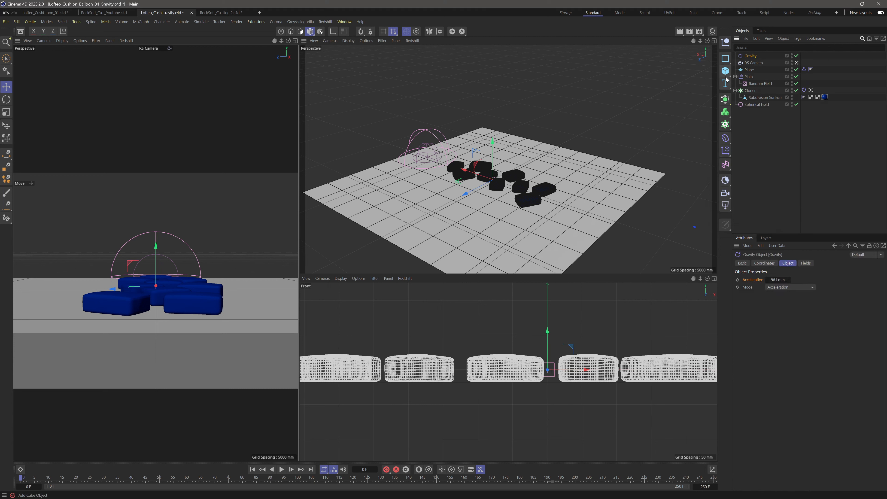
left_click(784, 287)
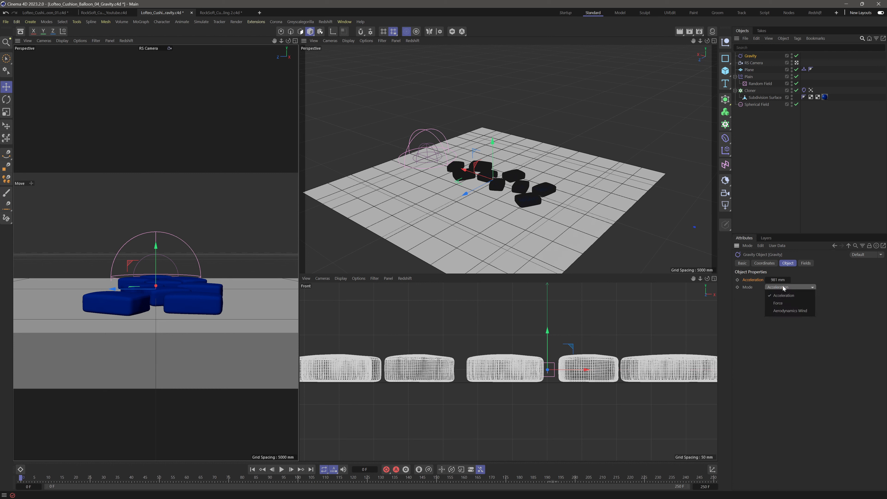
left_click(783, 301)
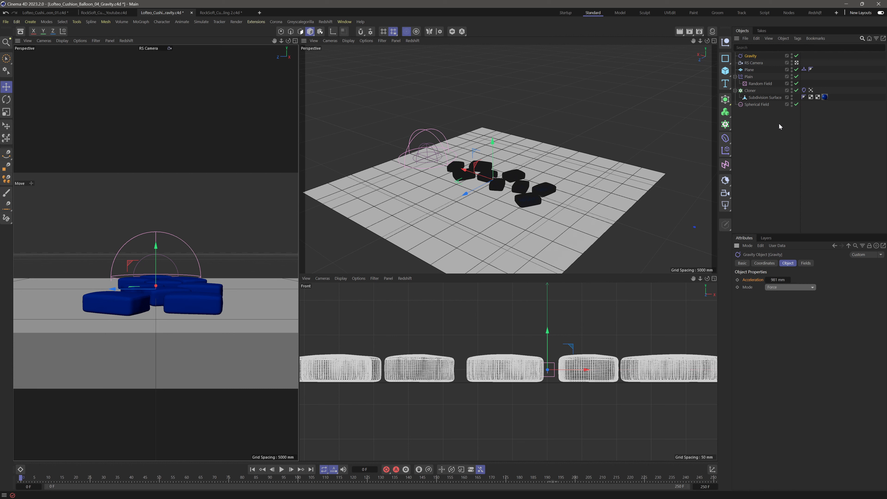
Step: Set the Gravity object's acceleration to 0 mm and keyframe it at frame 0
left_click(778, 279)
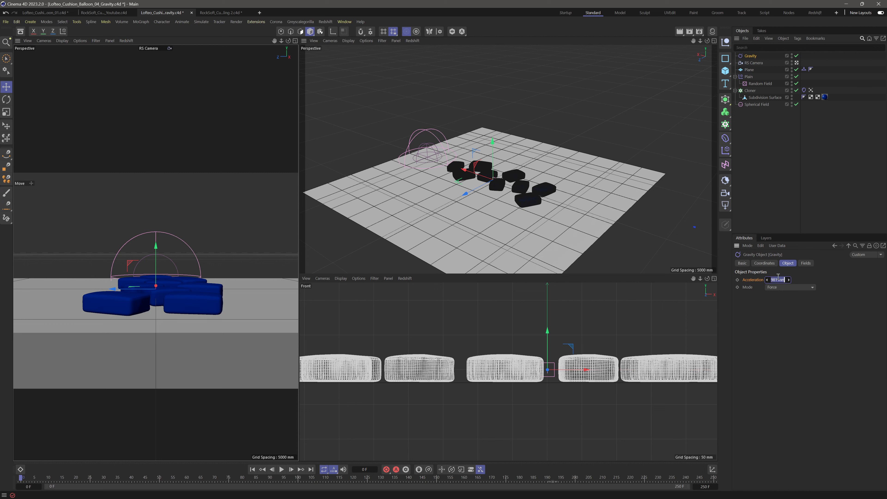
key("BackSpace")
left_click(737, 280)
Step: Go to frame 125 and keyframe the Gravity object's acceleration at 800 mm
left_click(366, 469)
type("125")
key("Return")
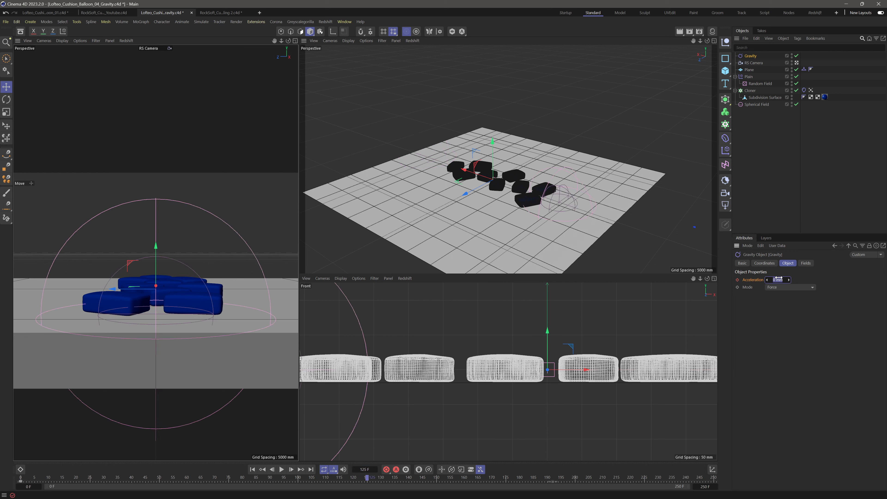
type("800")
Step: Show the Gravity object's Acceleration animation track in the Dope Sheet
right_click(737, 281)
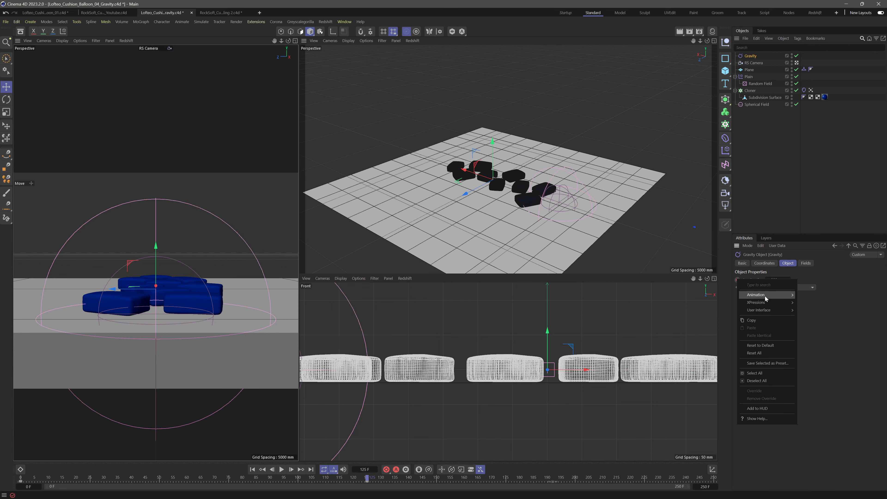
mouse_move(765, 295)
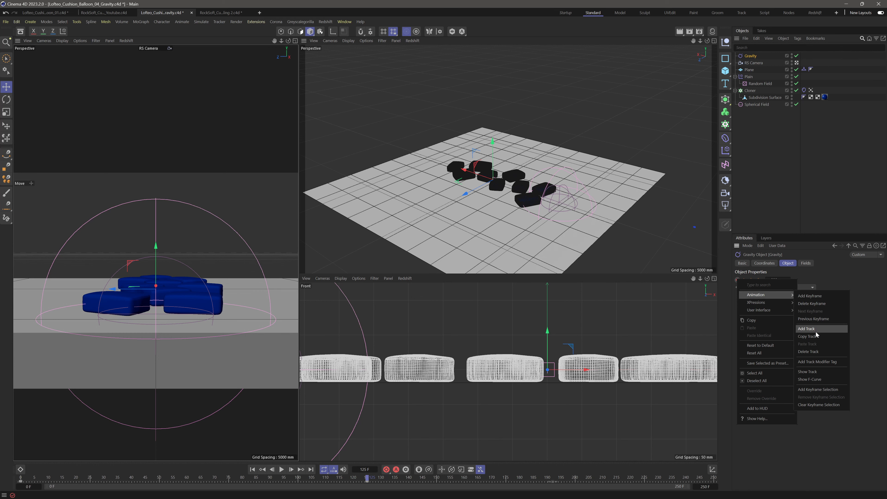
left_click(813, 370)
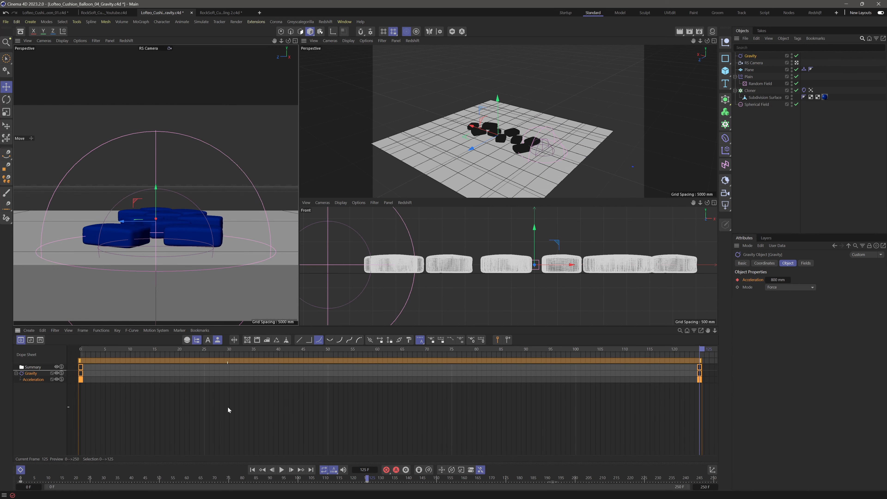
Step: Play the simulation from the first frame to check the gravity effect, stop it around frame 159 and rewind
key("space")
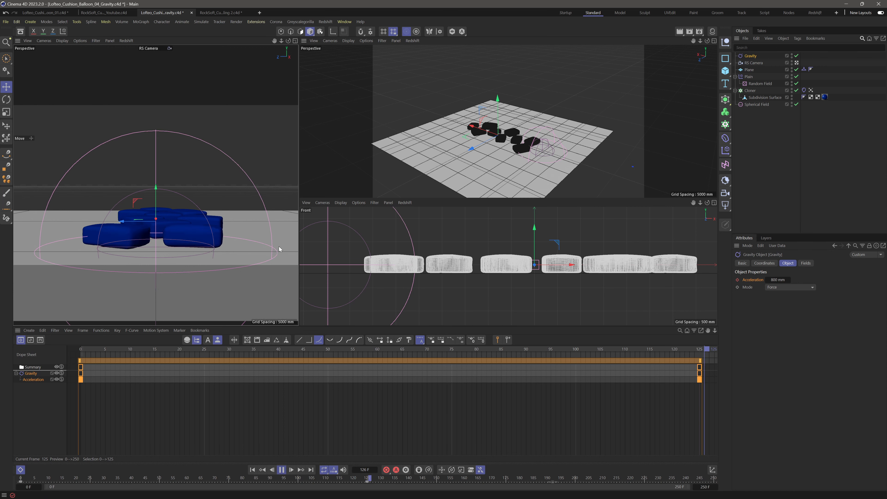
left_click(252, 469)
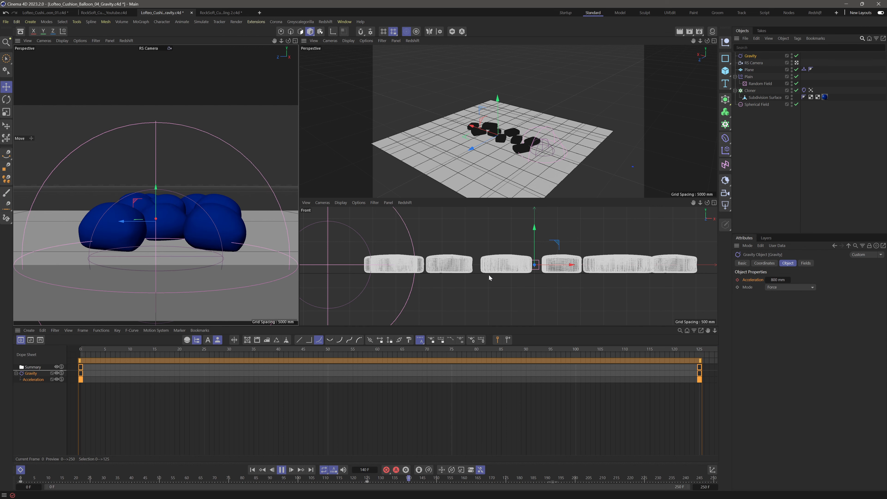
left_click(282, 470)
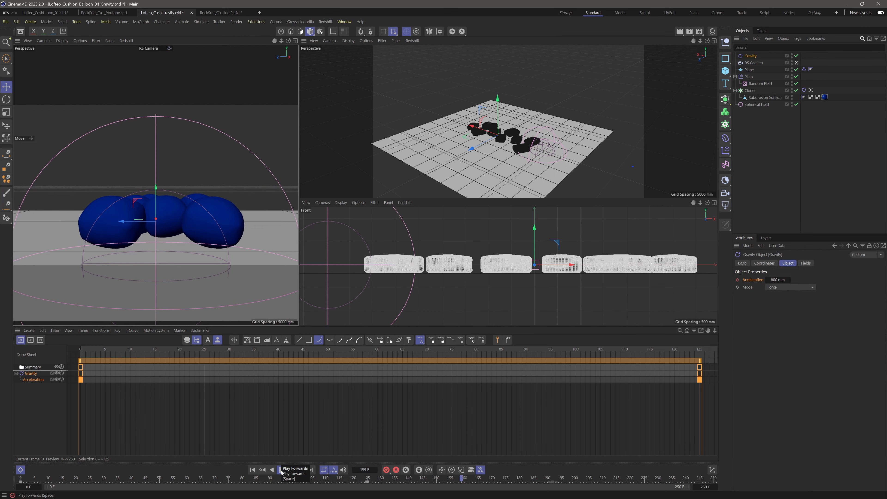
left_click(252, 469)
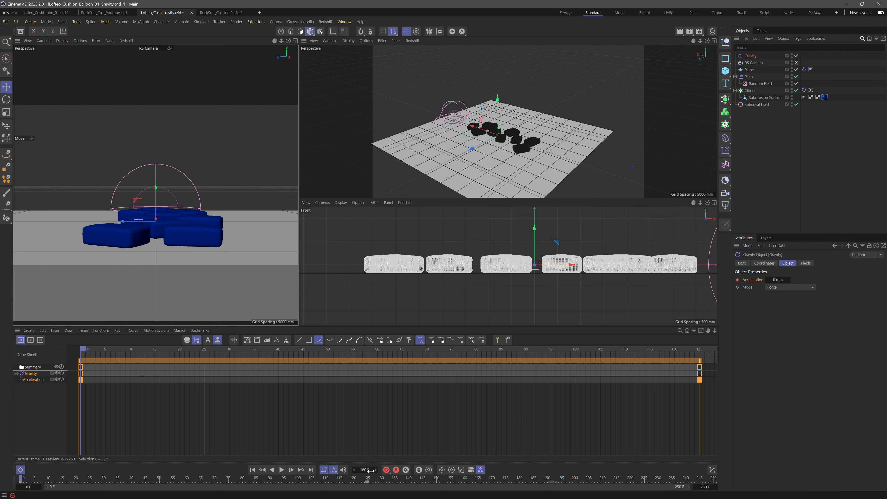
Step: Keyframe the Gravity object's acceleration at 0 mm on frame 40, and scrub to frame 45 to check the animation
key("BackSpace")
type("40")
key("Return")
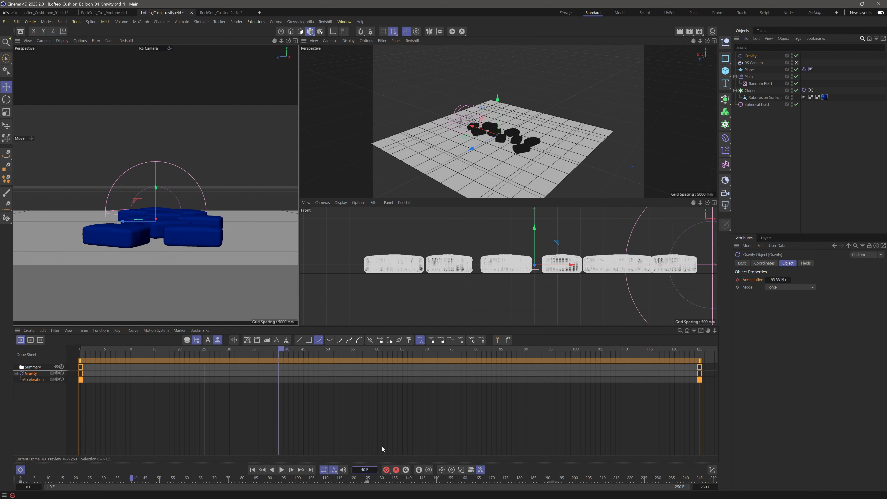
double_click(781, 280)
type("0")
key("Return")
left_click(737, 280)
left_click_drag(284, 357, 305, 349)
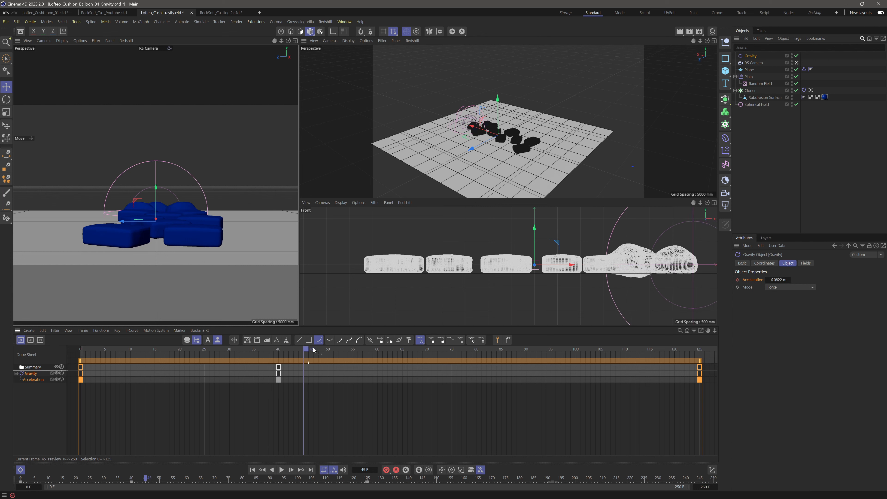
Step: Keyframe the Gravity object's acceleration at 10 mm on frame 45
left_click(778, 280)
key("BackSpace")
type("10")
left_click(738, 280)
Step: Go to frame 120 and keyframe the Gravity object's acceleration at 0 mm
left_click_drag(304, 349, 674, 360)
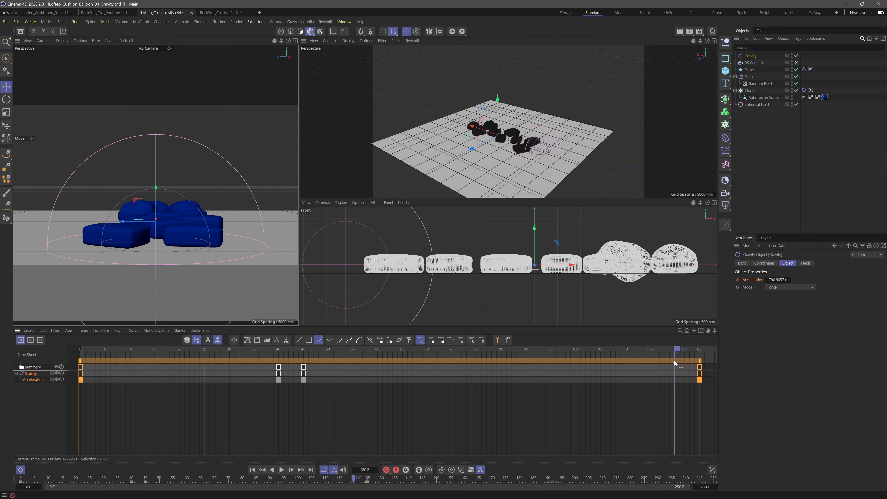
double_click(782, 279)
type("0")
left_click(737, 280)
Step: Play the simulation from the first frame to check the new gravity keys, stop it around frame 167 and rewind
left_click(252, 470)
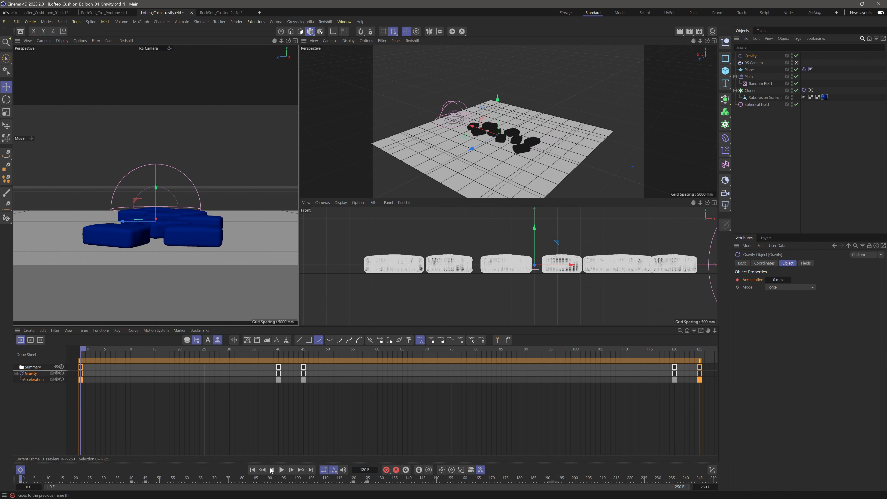
left_click(281, 470)
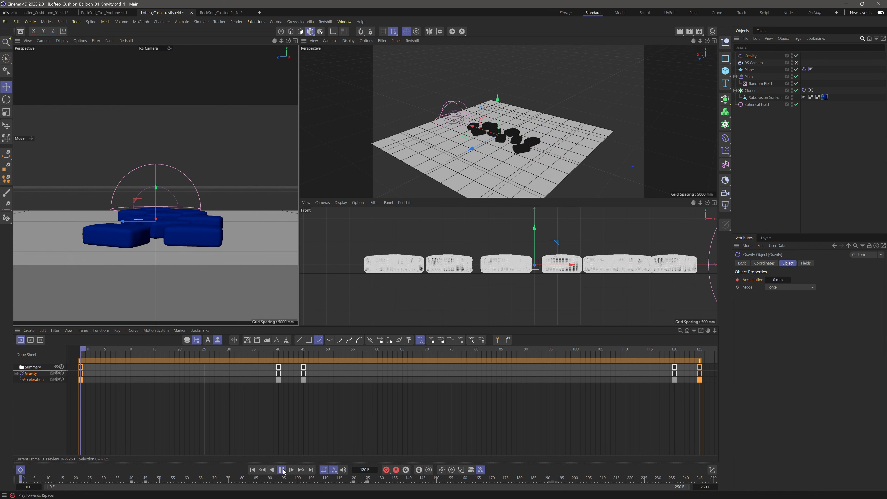
left_click(240, 215)
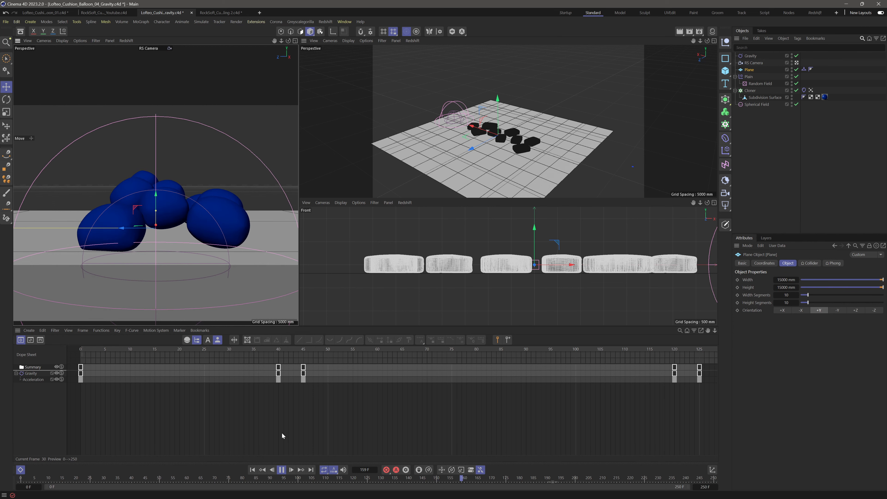
left_click(281, 471)
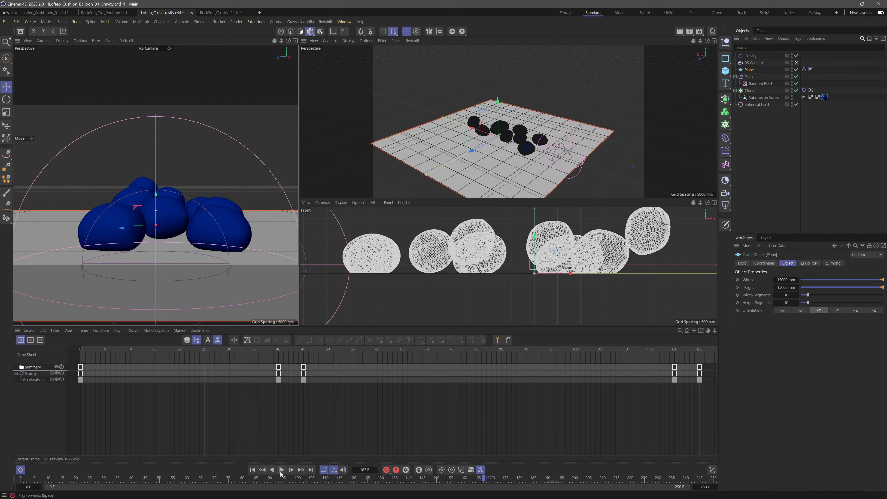
left_click(251, 469)
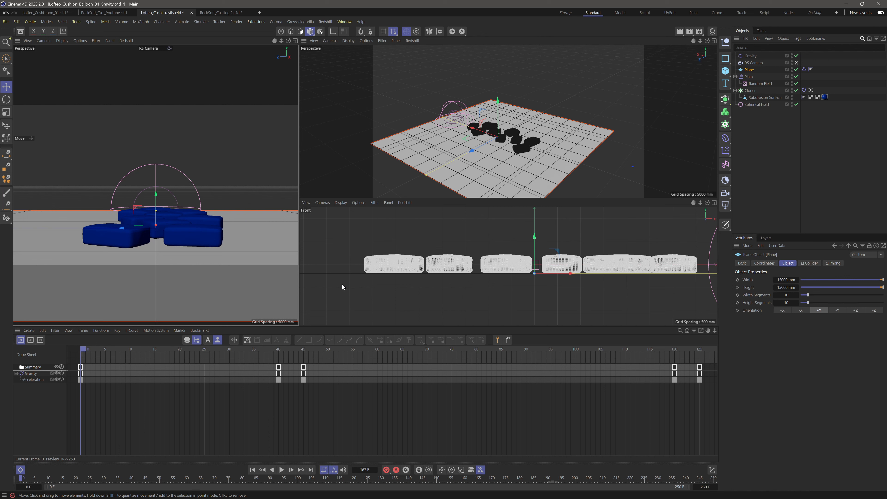
Step: Set the Overpressure of the Cloner's Balloon cloth tag to 2.3 and keyframe it on frame 0
left_click(803, 90)
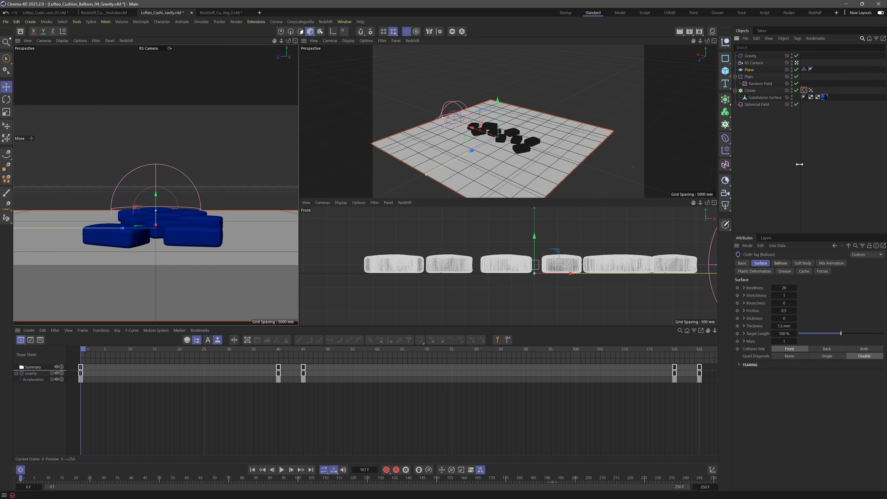
left_click(781, 264)
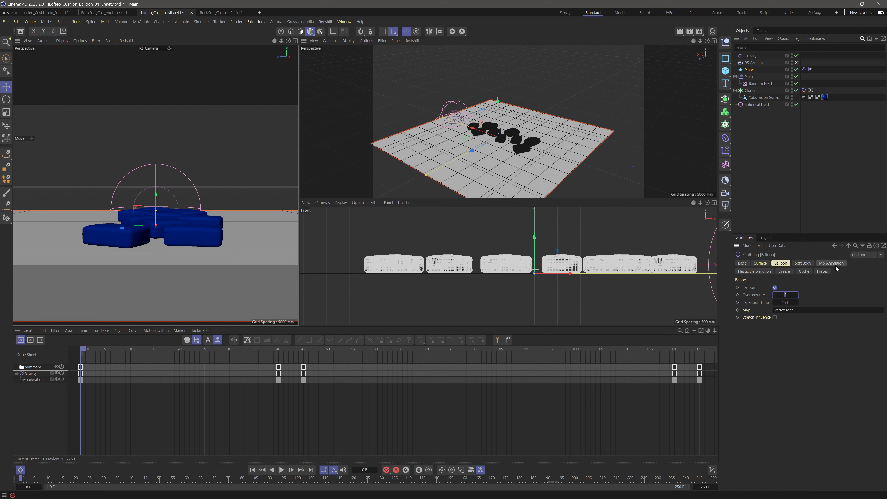
type("3")
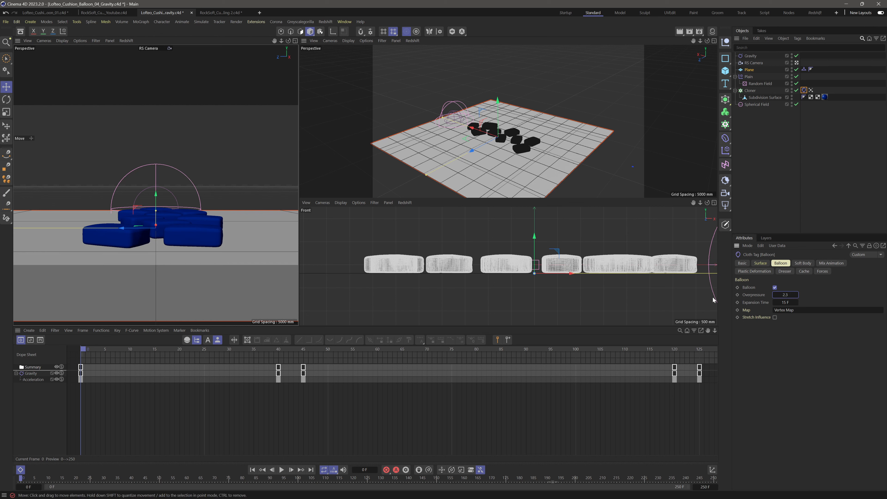
key("Return")
left_click(738, 295)
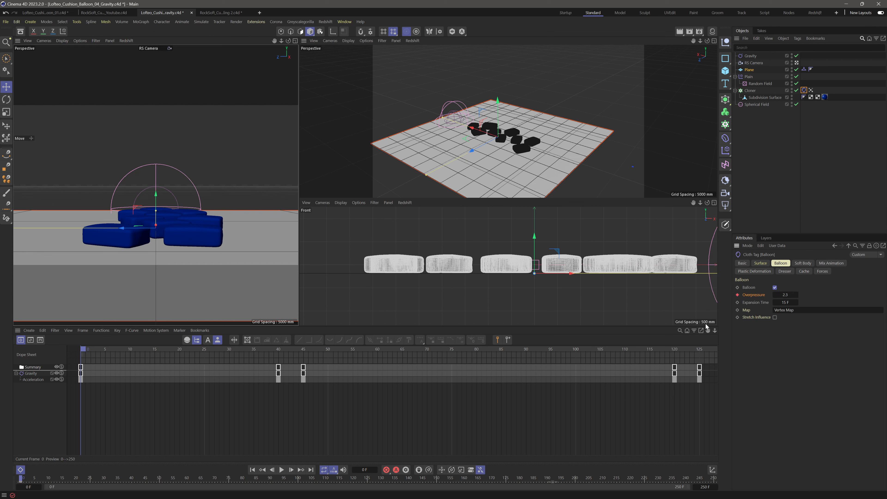
Step: Go to frame 80 and keyframe the Balloon tag's Overpressure at 1.6
type("80")
key("Return")
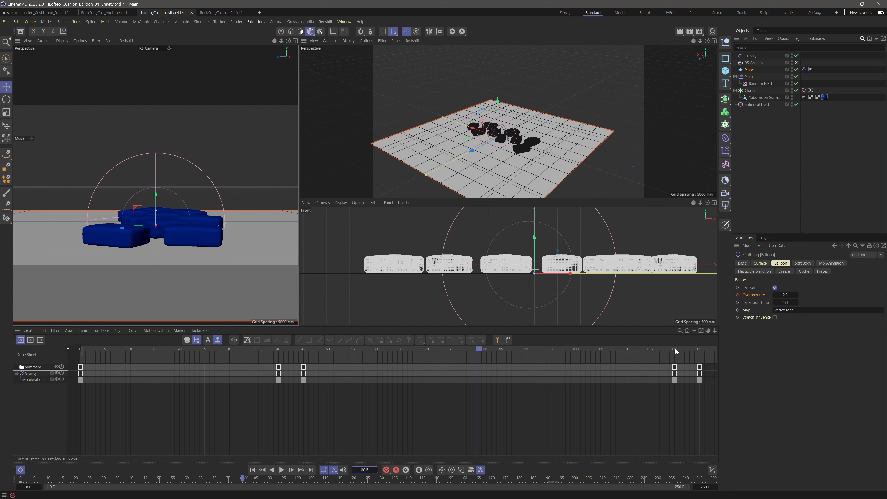
double_click(789, 294)
type("1.6")
key("Return")
Step: Go to frame 83 and keyframe the Balloon tag's Overpressure at 1.03
left_click(365, 469)
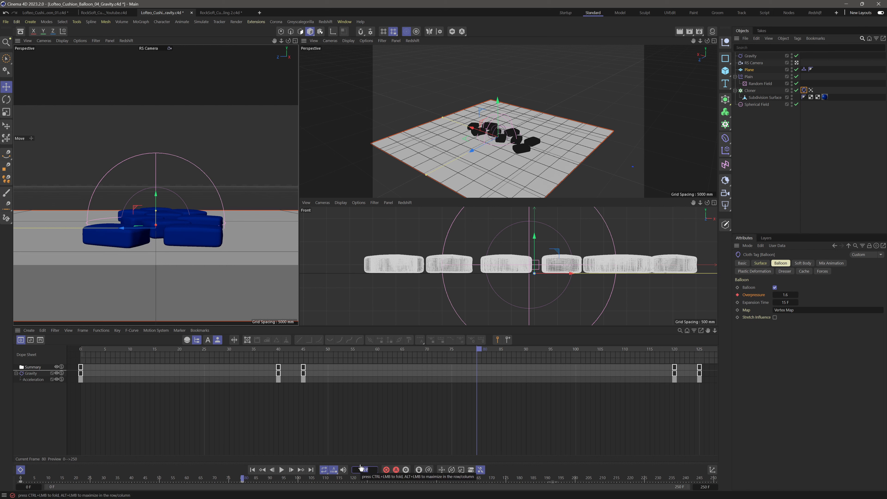
type("83")
key("Return")
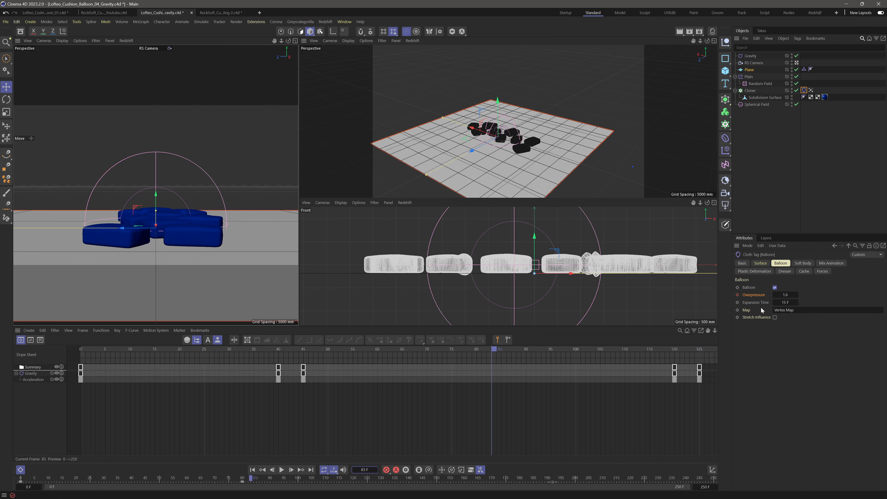
left_click(787, 294)
left_click(737, 295)
Step: Make the Dope Sheet automatically show all animated project elements, including the Balloon tag and Spherical Field tracks
right_click(738, 297)
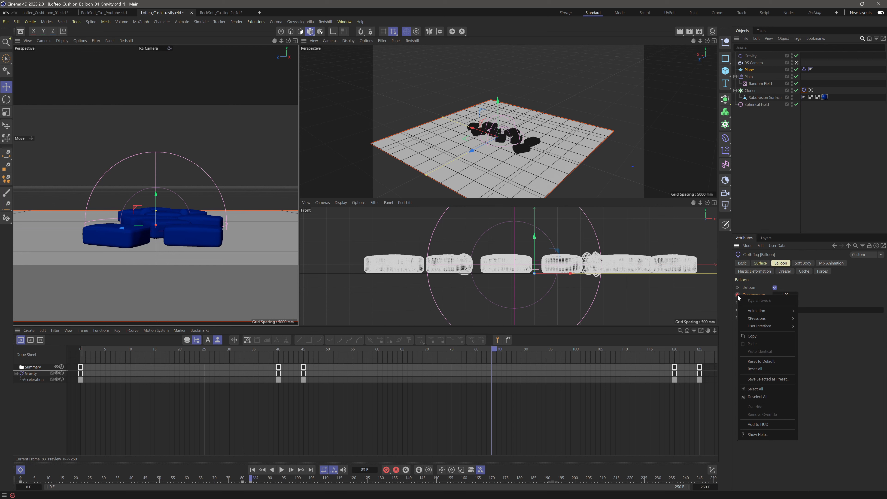
left_click(208, 341)
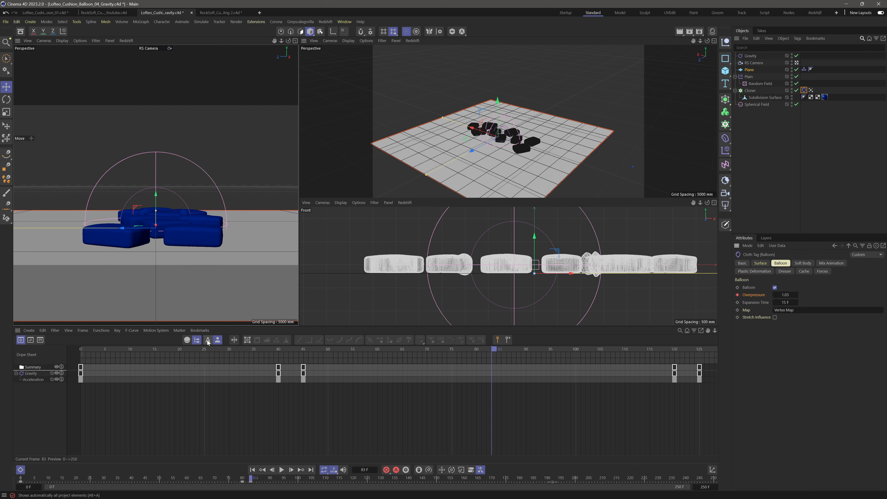
left_click(208, 342)
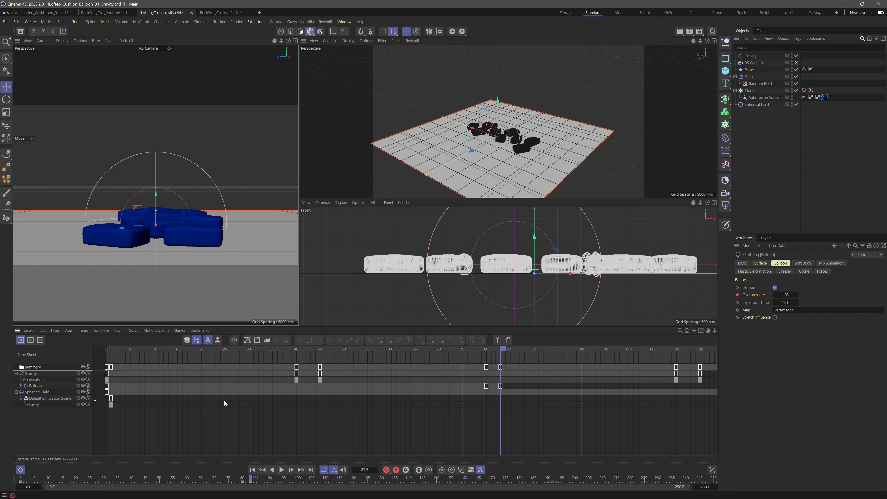
Step: Play the simulation from the first frame in the maximized camera view, stop it around frame 175 and restore the multi-view layout
left_click(253, 469)
left_click(281, 469)
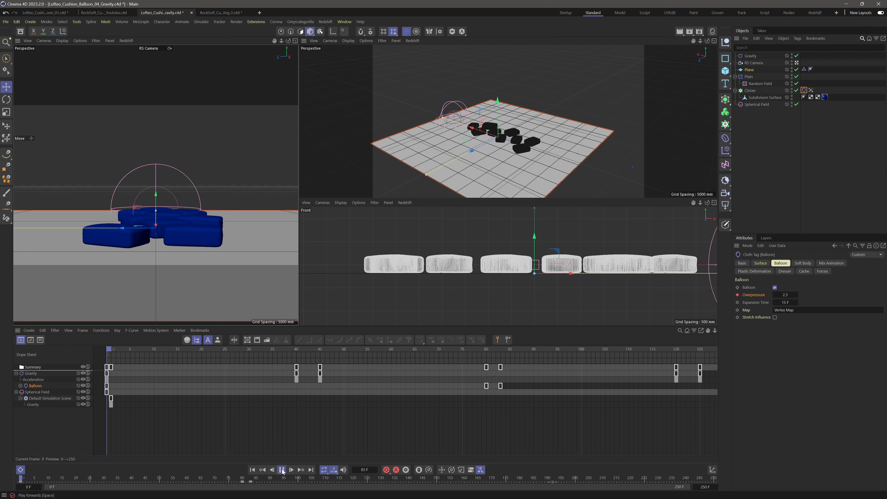
left_click(244, 160)
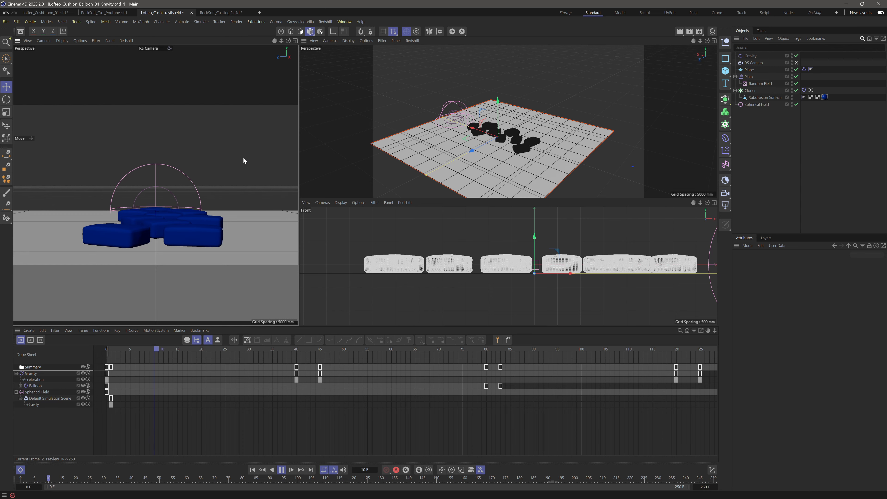
middle_click(244, 160)
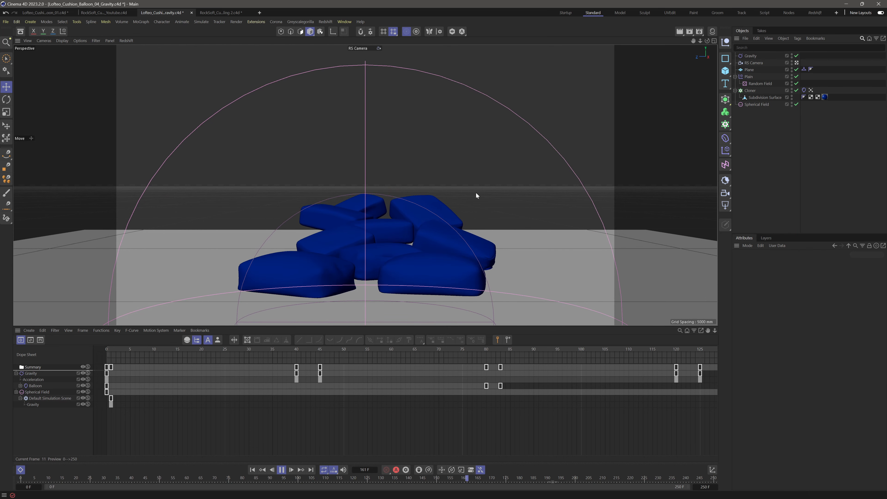
left_click(282, 470)
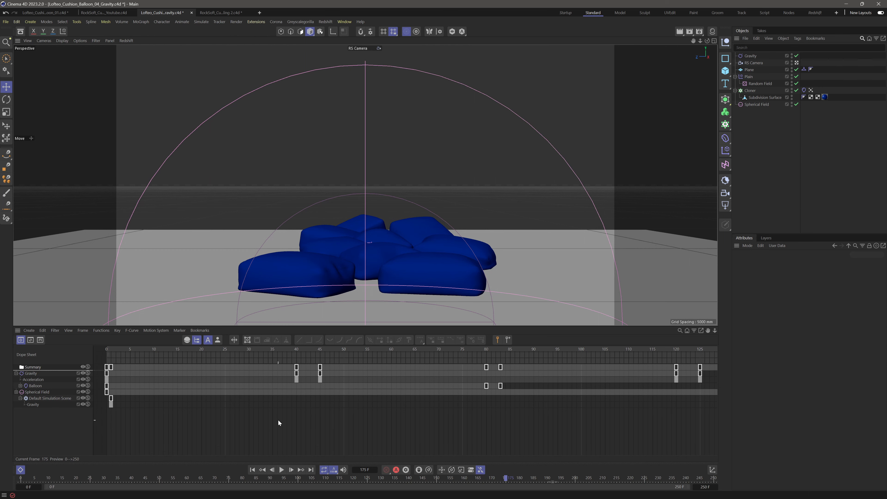
middle_click(365, 64)
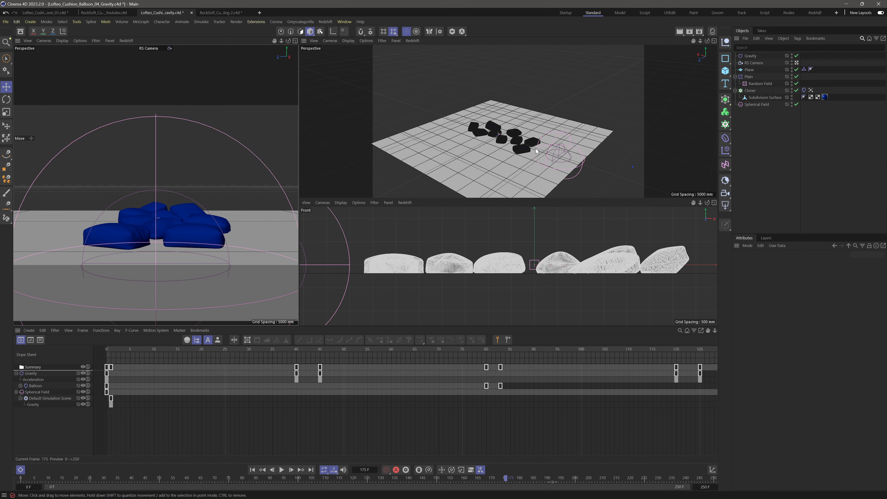
Step: Move the Spherical Field's final position keyframe earlier, to frame 101, in the Dope Sheet
scroll(544, 152, "up", 3)
left_click(585, 128)
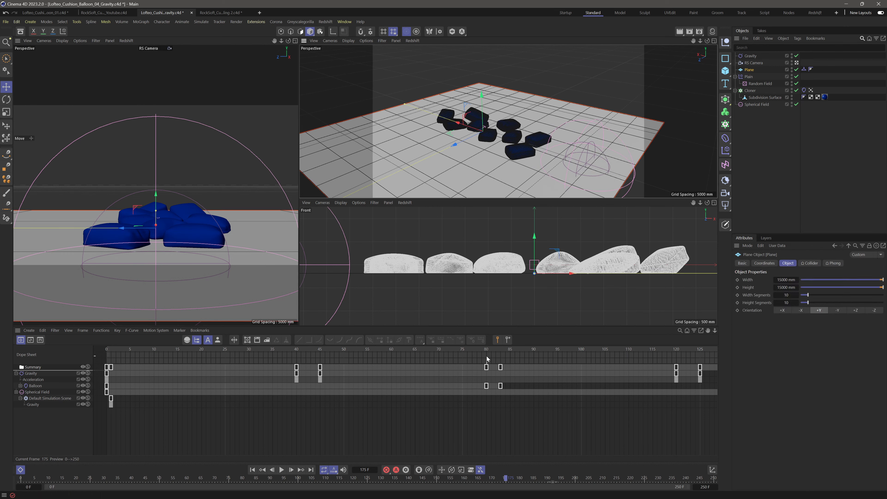
left_click(49, 392)
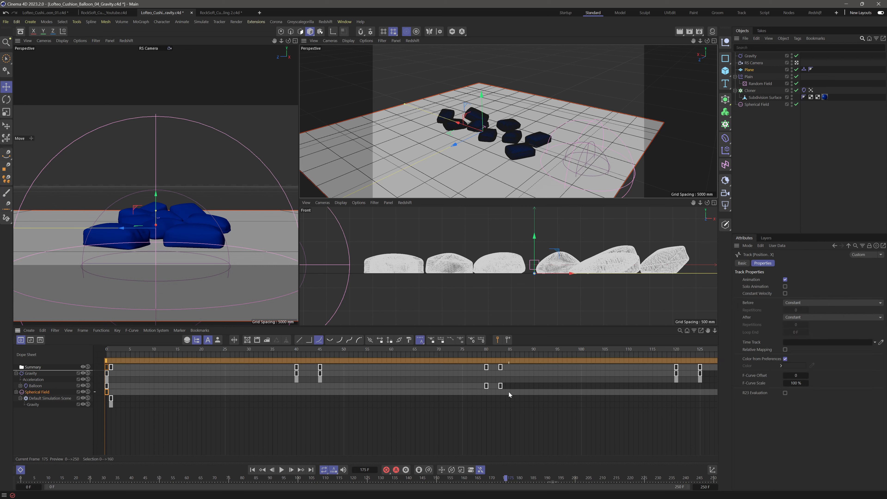
middle_click_drag(569, 397, 251, 395, "alt")
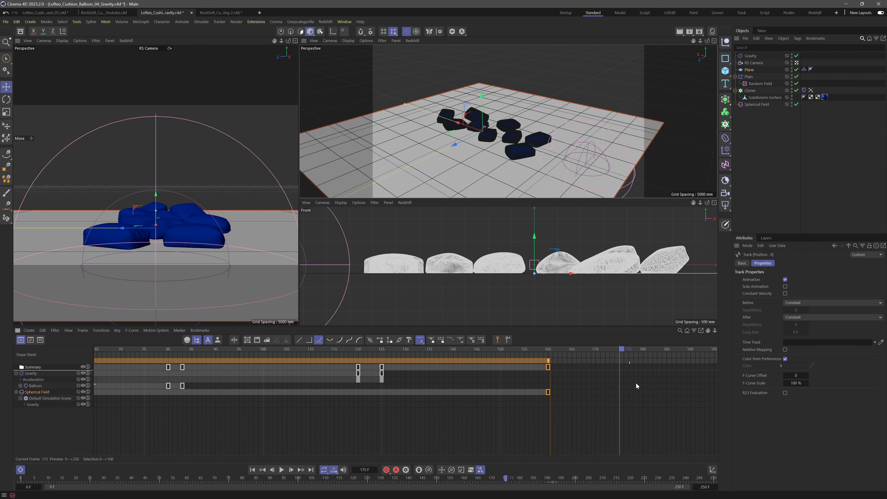
left_click_drag(548, 395, 288, 395)
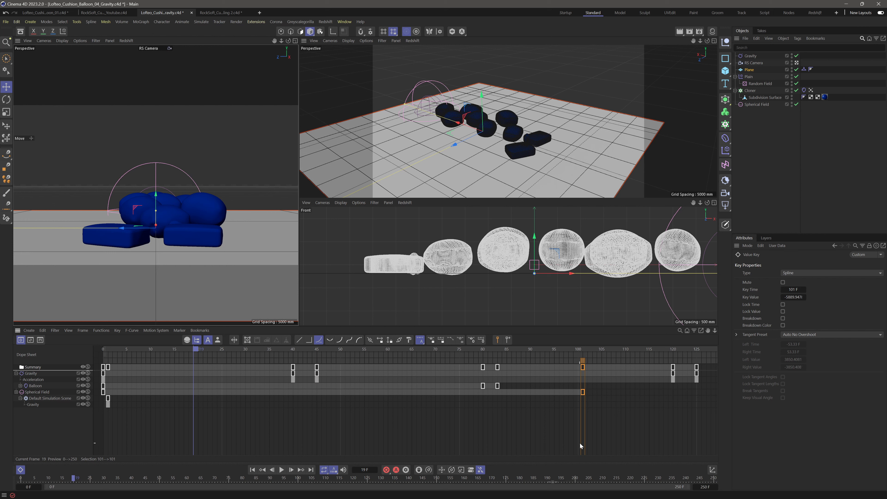
Step: Rewind to the first frame and play the simulation to check the Spherical Field's faster movement
left_click(253, 469)
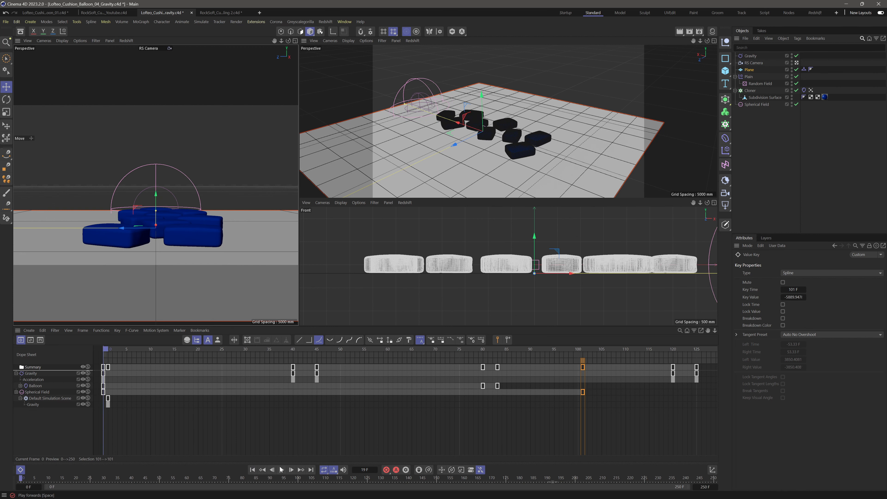
key("F8")
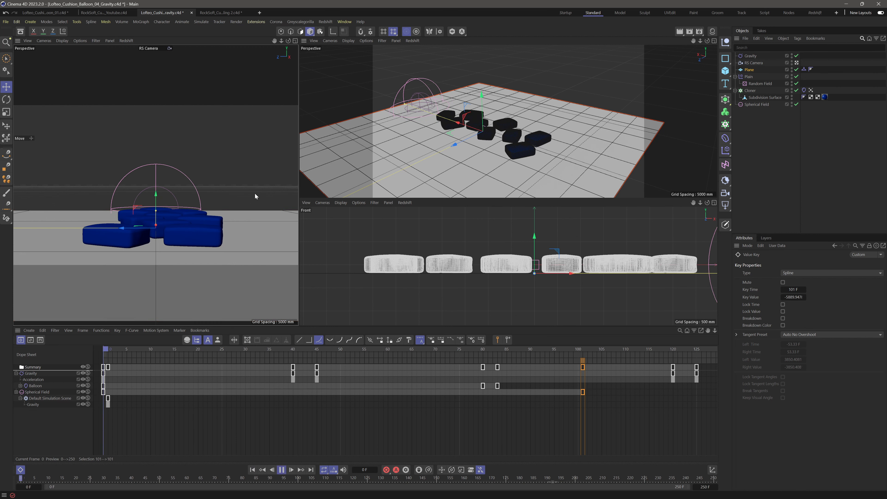